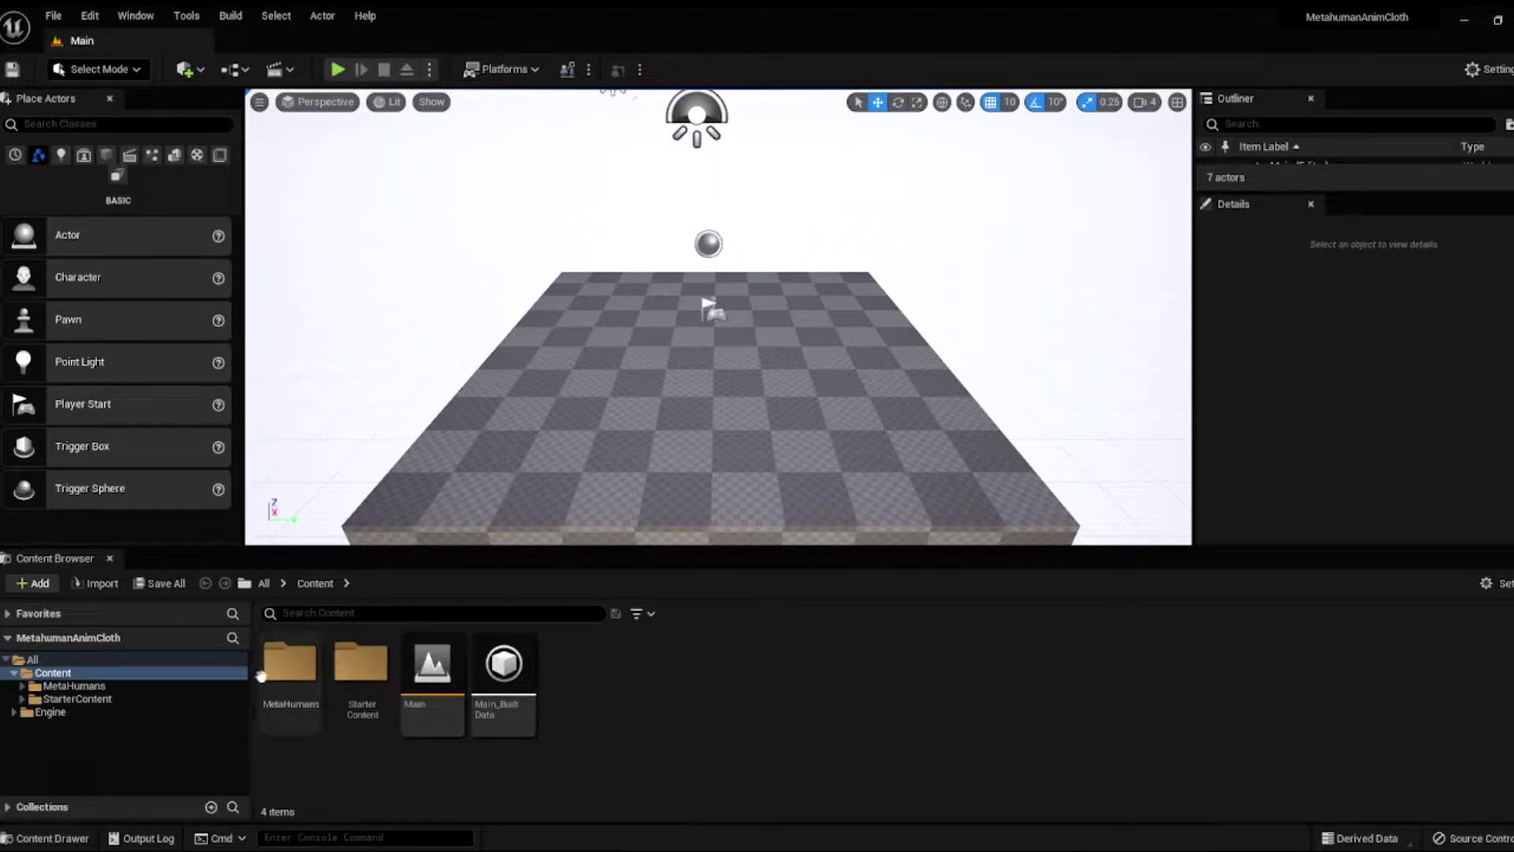
Open MetaHumans > Taylor and place BP_Taylor into the level viewport
{"action": "double_click", "coordinate": [300, 666]}
{"action": "double_click", "coordinate": [362, 663]}
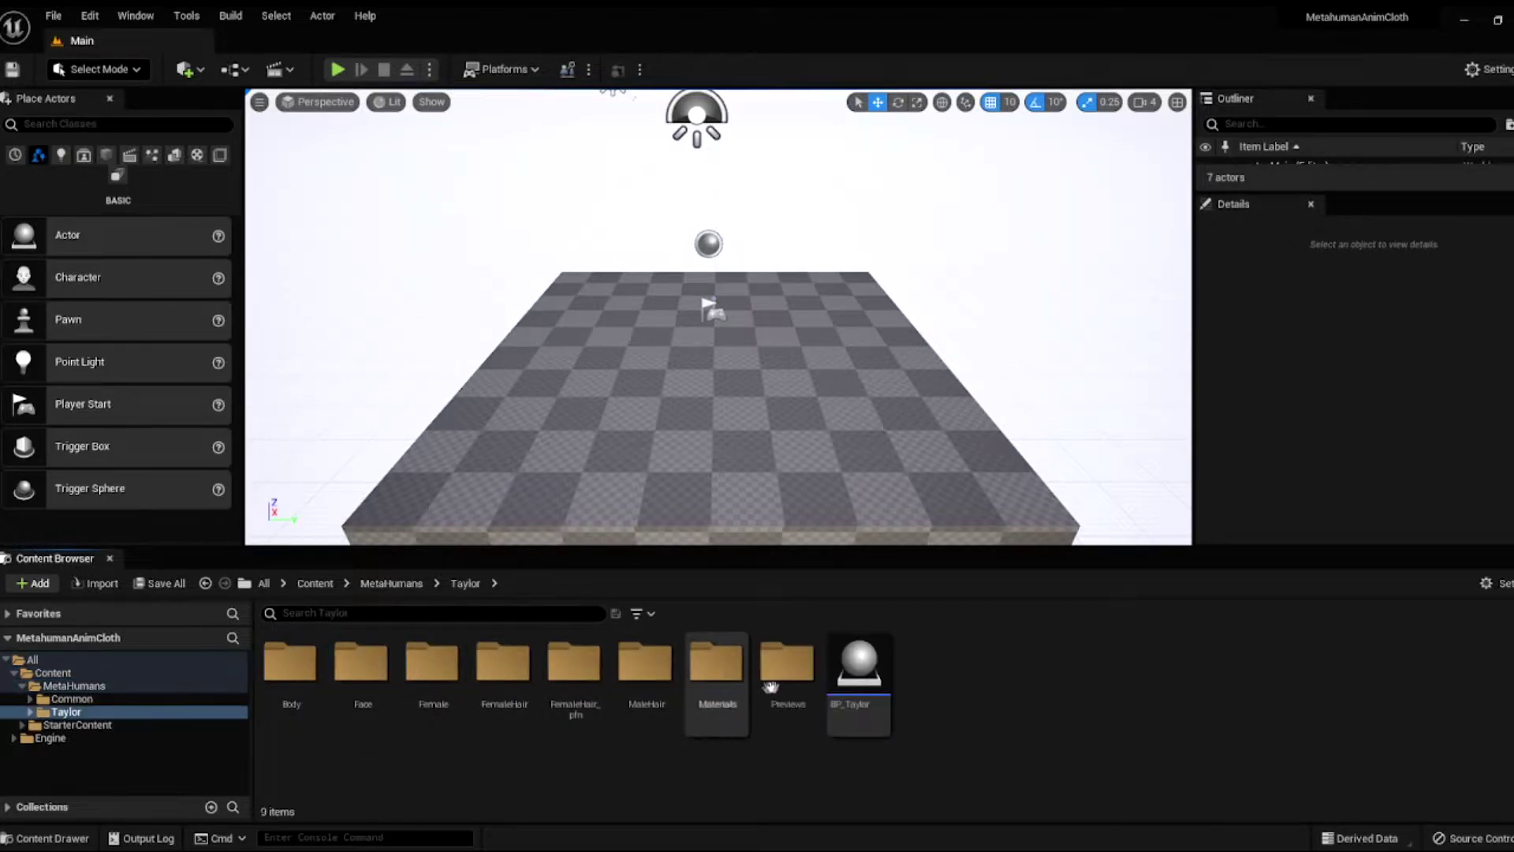
{"action": "left_click_drag", "start_coordinate": [858, 666], "coordinate": [647, 368]}
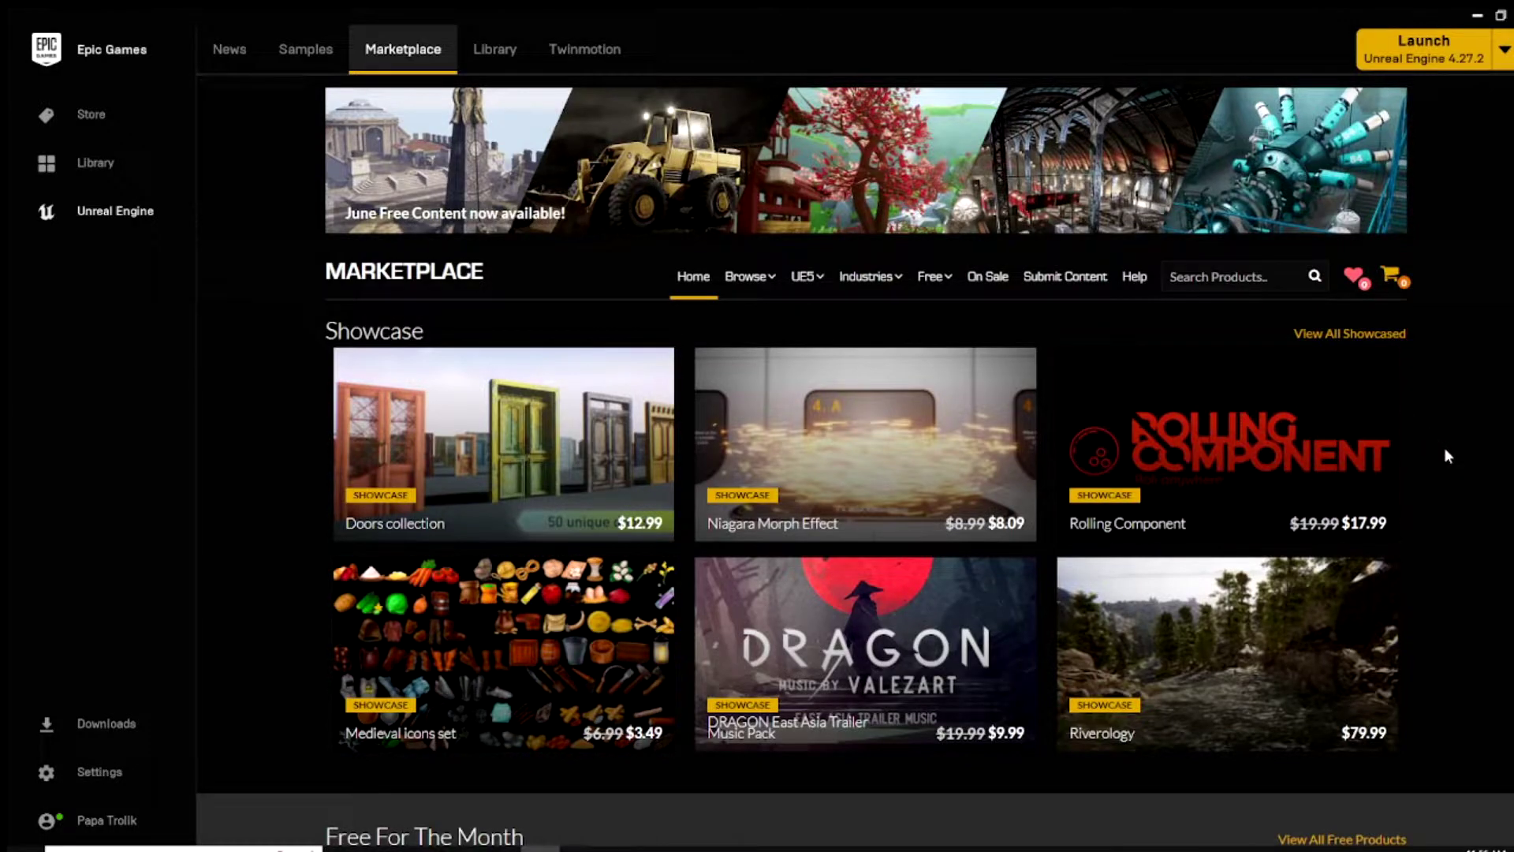
Search the Marketplace for 'starter' with results limited to free items
{"action": "type", "text": "starter"}
{"action": "key", "text": "Return"}
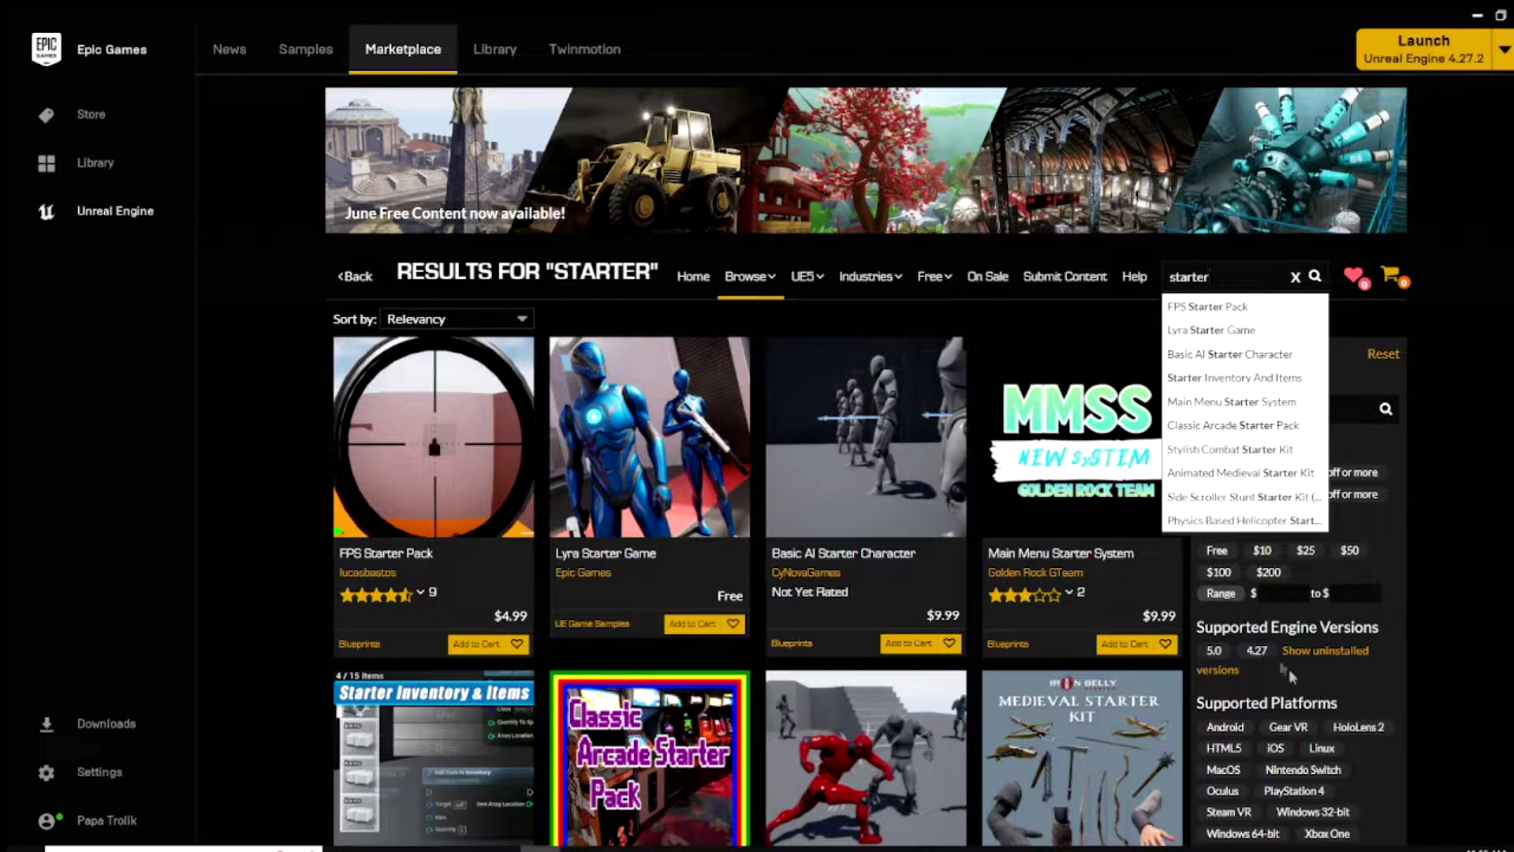
{"action": "left_click", "coordinate": [1217, 550]}
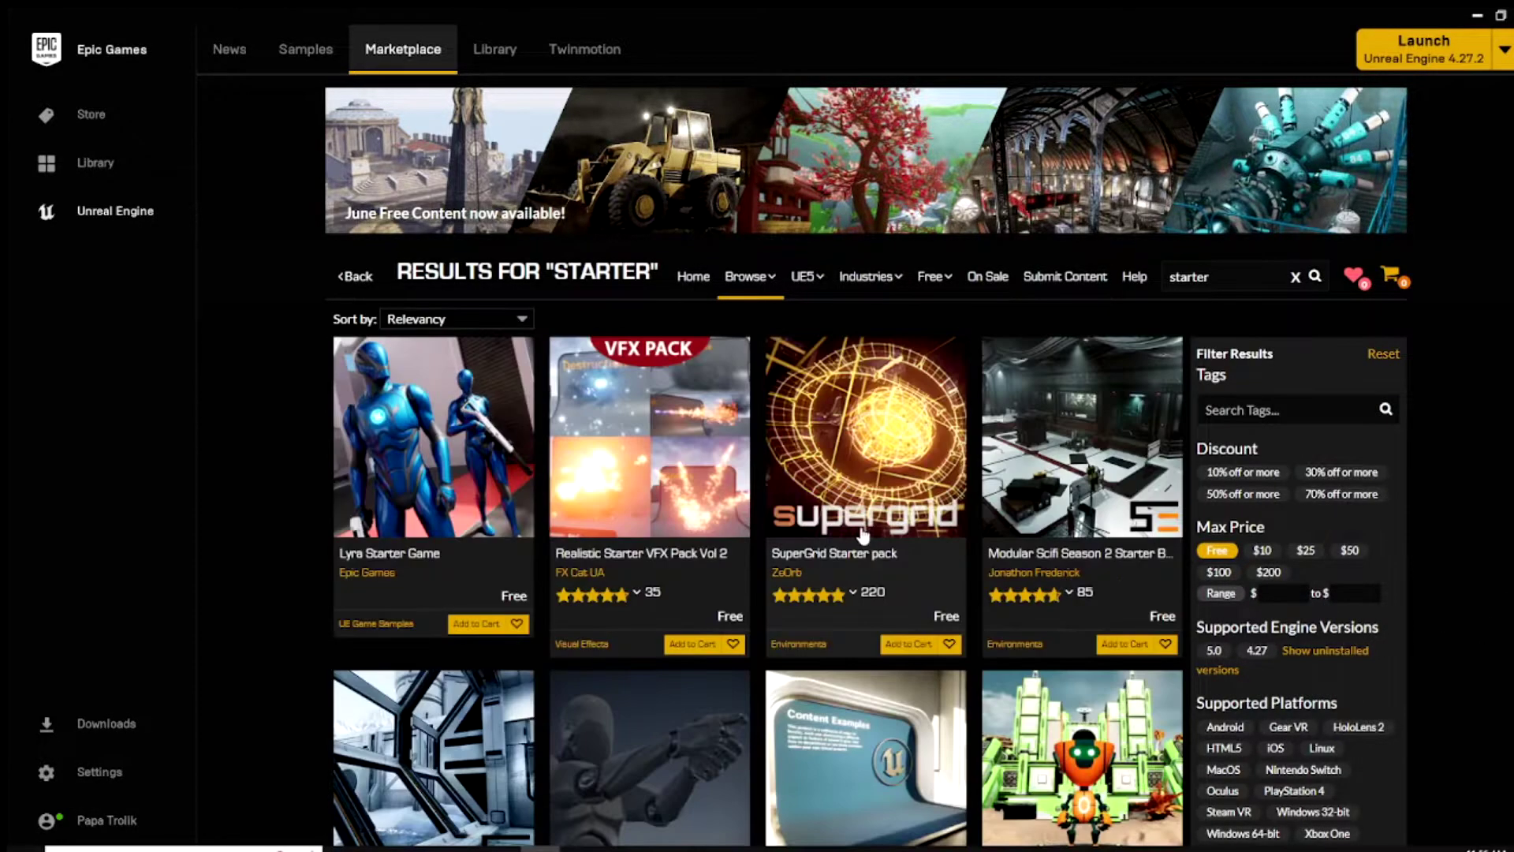
{"action": "scroll", "coordinate": [820, 525], "scroll_direction": "down", "scroll_amount": 2}
Add the Animation Starter Pack to the MetahumanAnimCloth project
{"action": "left_click", "coordinate": [691, 619]}
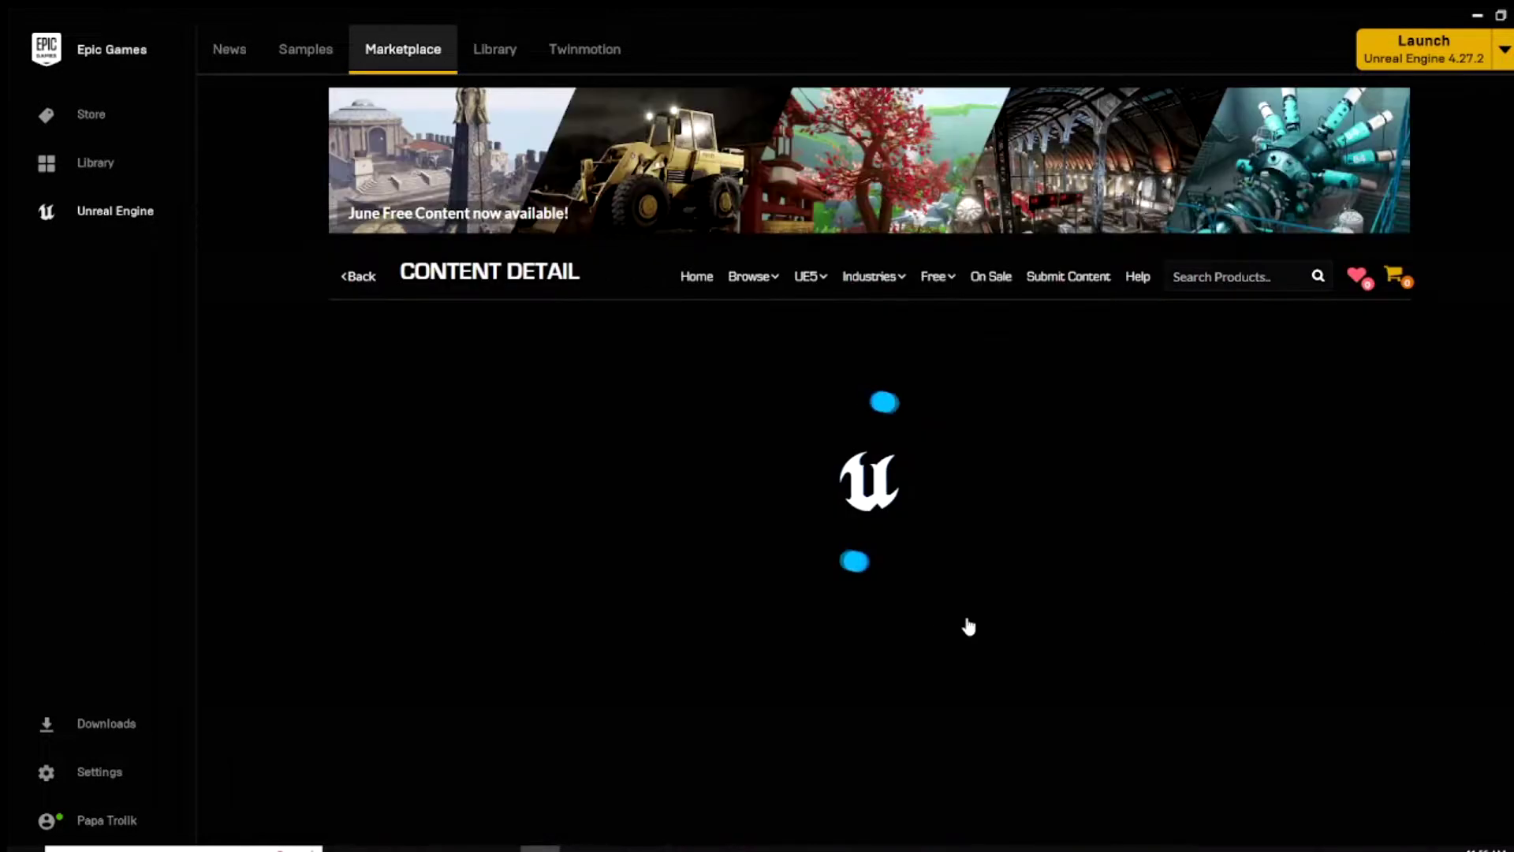
{"action": "scroll", "coordinate": [967, 617], "scroll_direction": "down", "scroll_amount": 1}
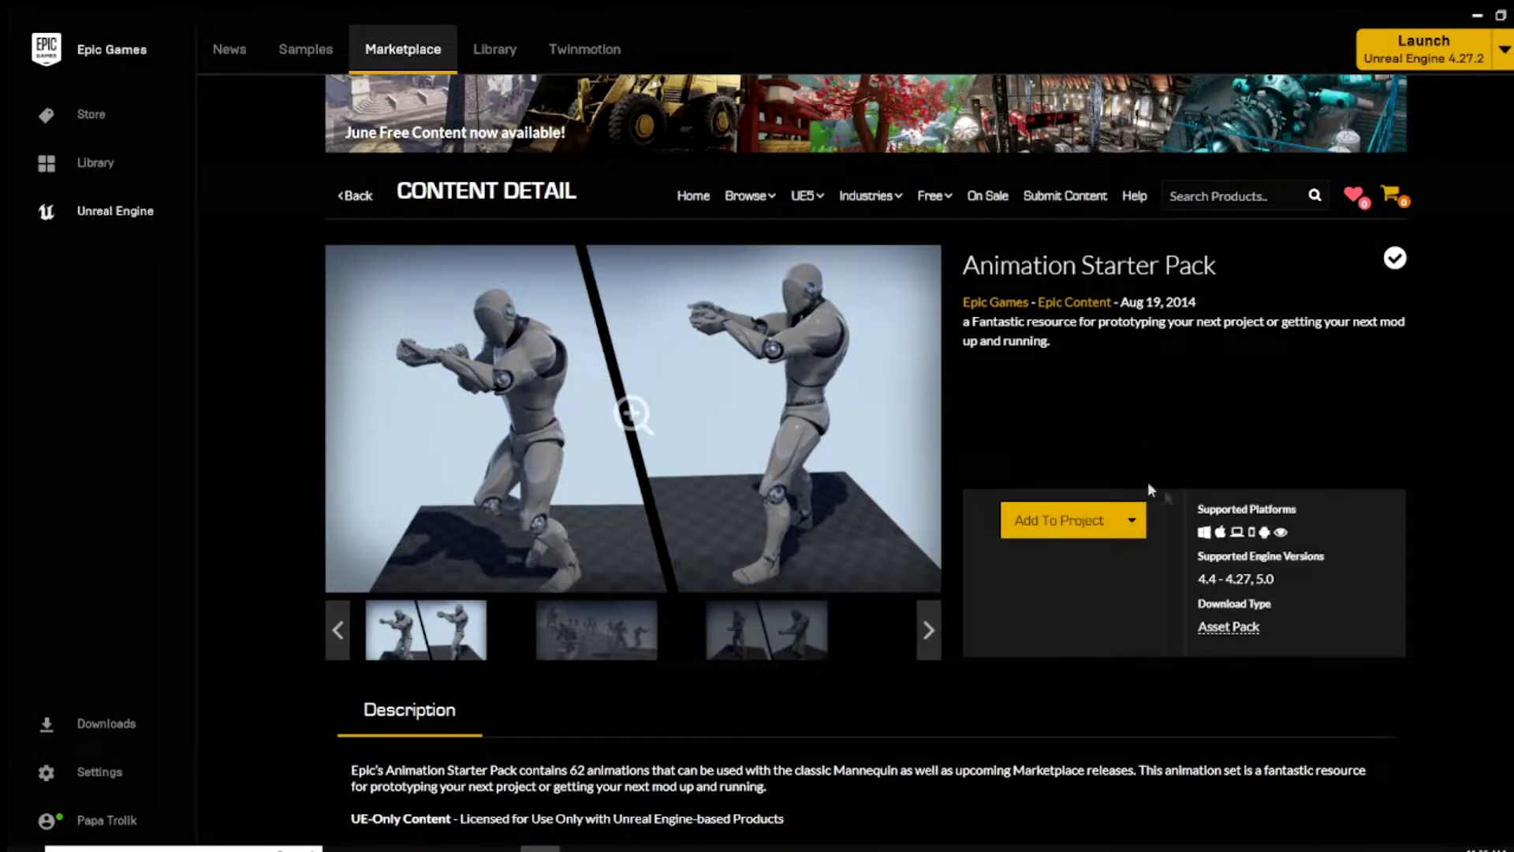
{"action": "left_click", "coordinate": [1096, 520]}
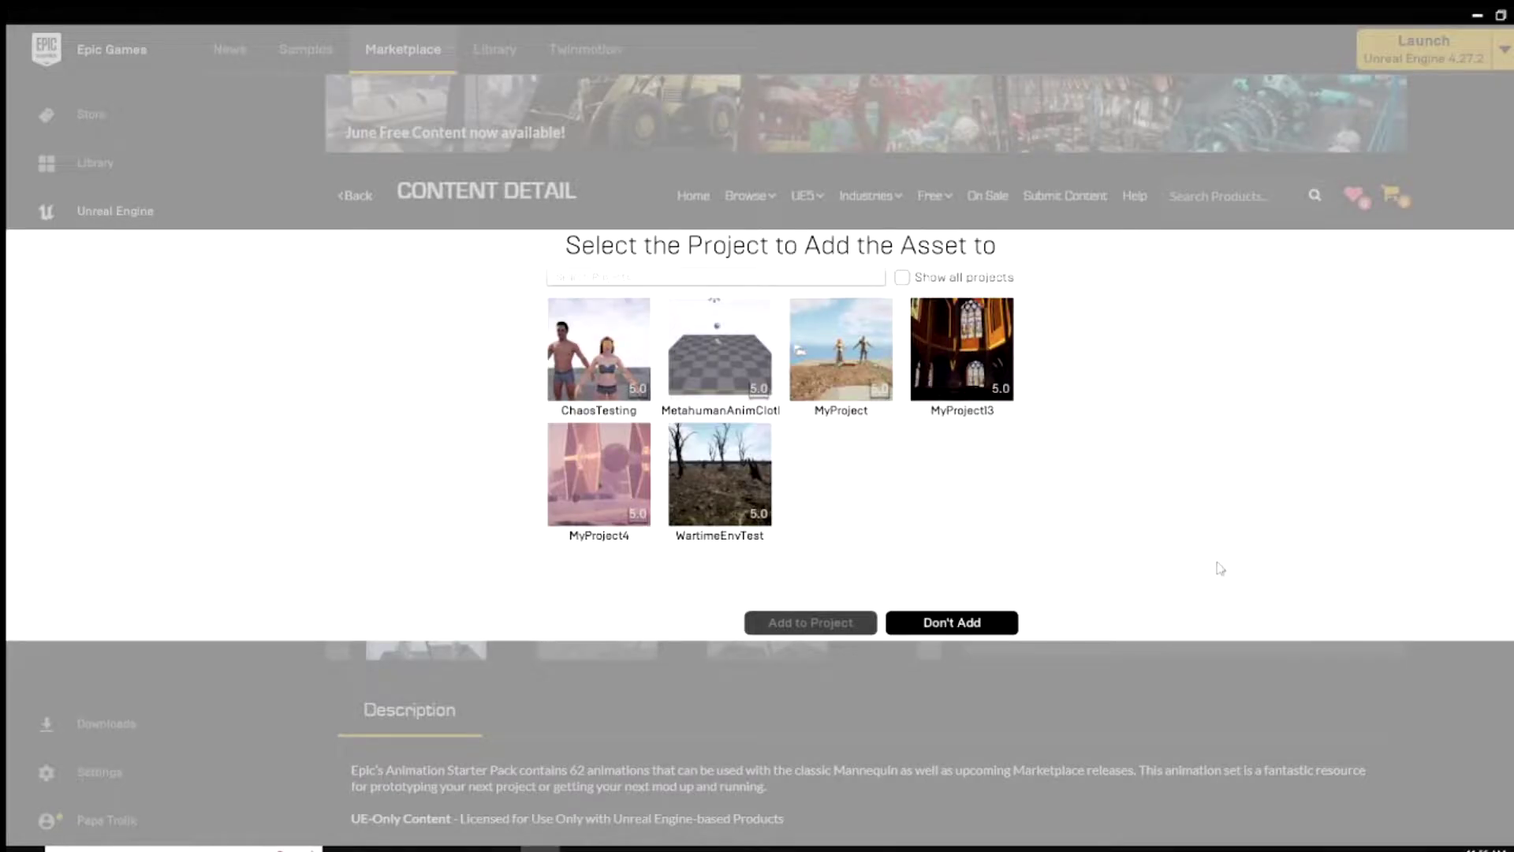
{"action": "left_click", "coordinate": [733, 358]}
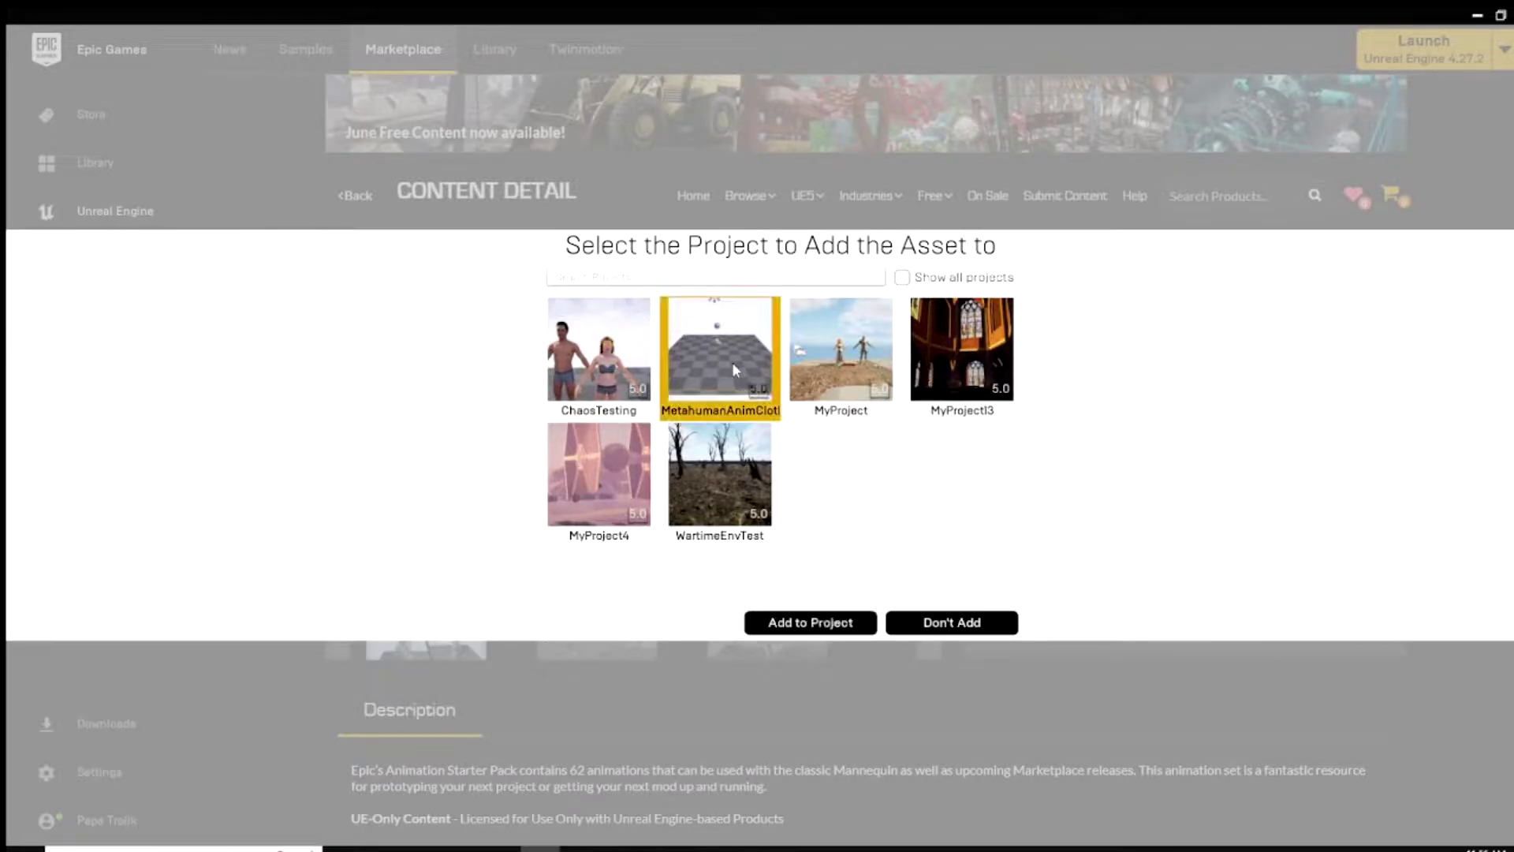
{"action": "left_click", "coordinate": [832, 622]}
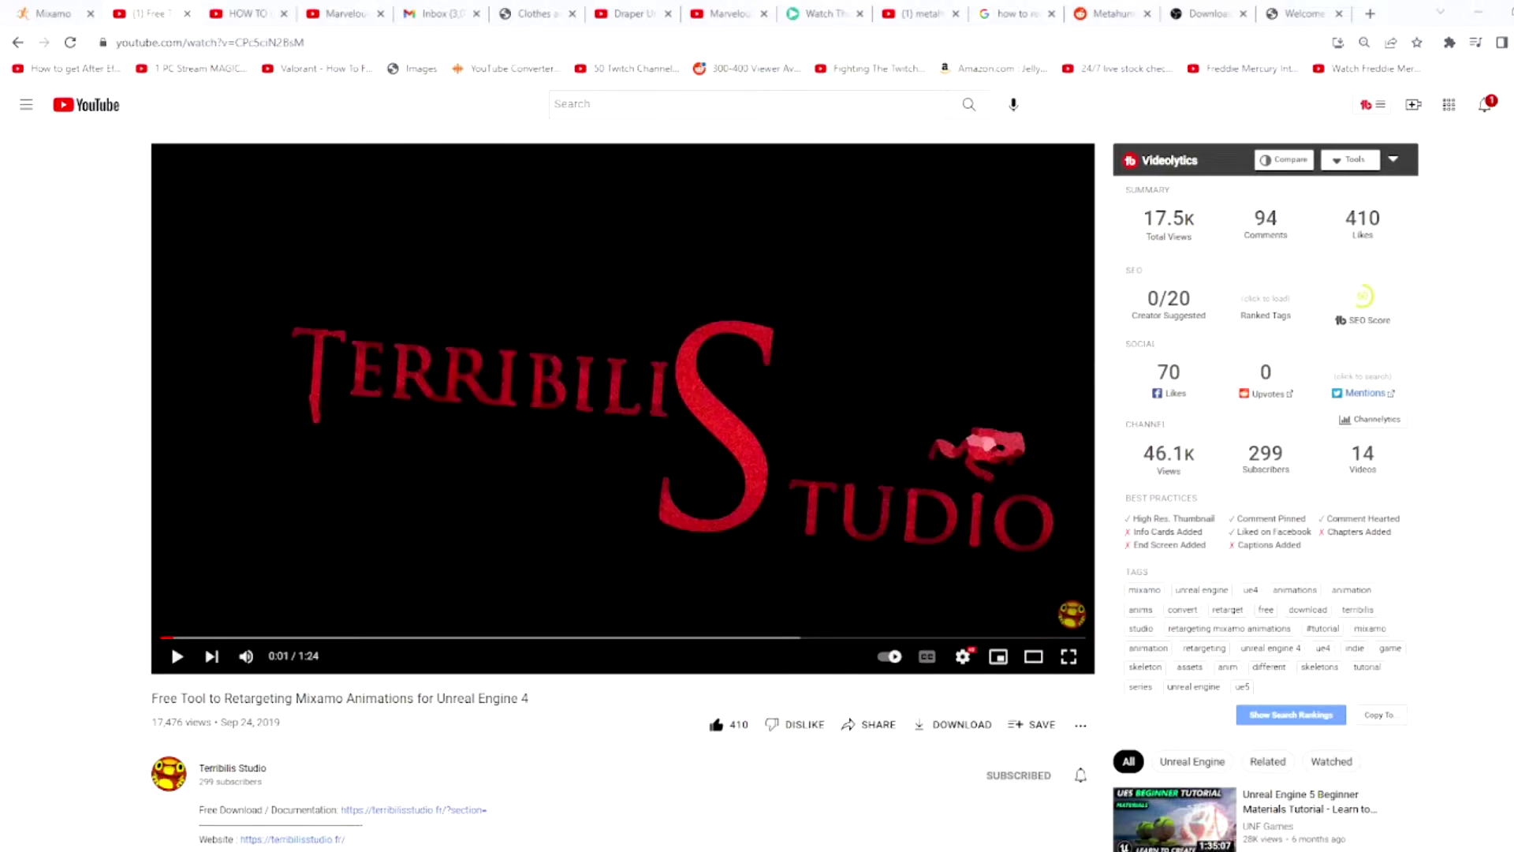
Scroll through the YouTube video description and close the Terribilis store tab
{"action": "scroll", "coordinate": [497, 741], "scroll_direction": "down", "scroll_amount": 1}
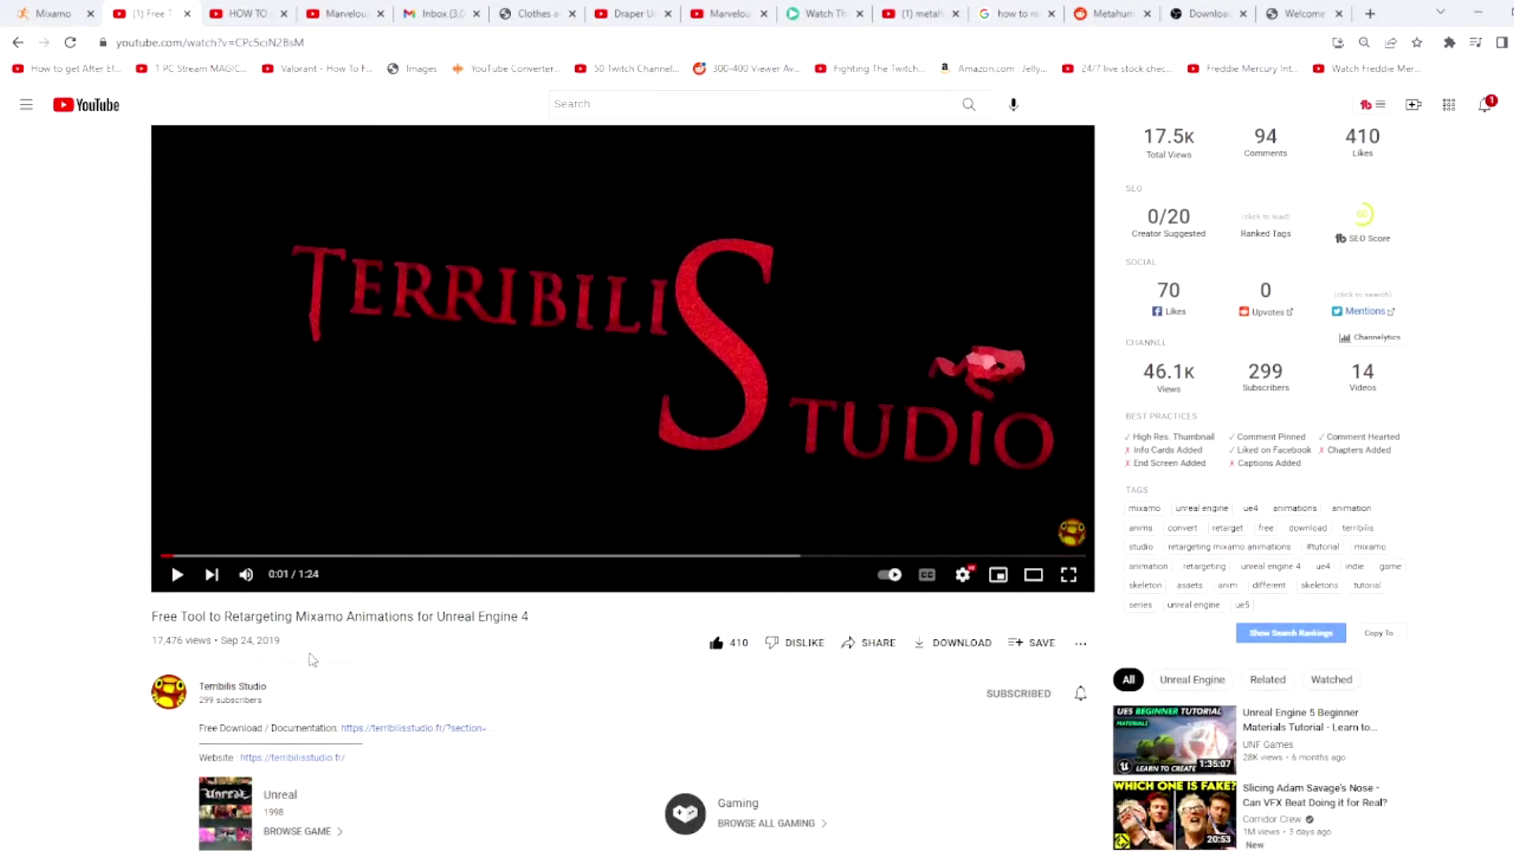
{"action": "left_click_drag", "start_coordinate": [287, 616], "coordinate": [465, 656]}
{"action": "left_click", "coordinate": [477, 660]}
{"action": "scroll", "coordinate": [351, 730], "scroll_direction": "down", "scroll_amount": 1}
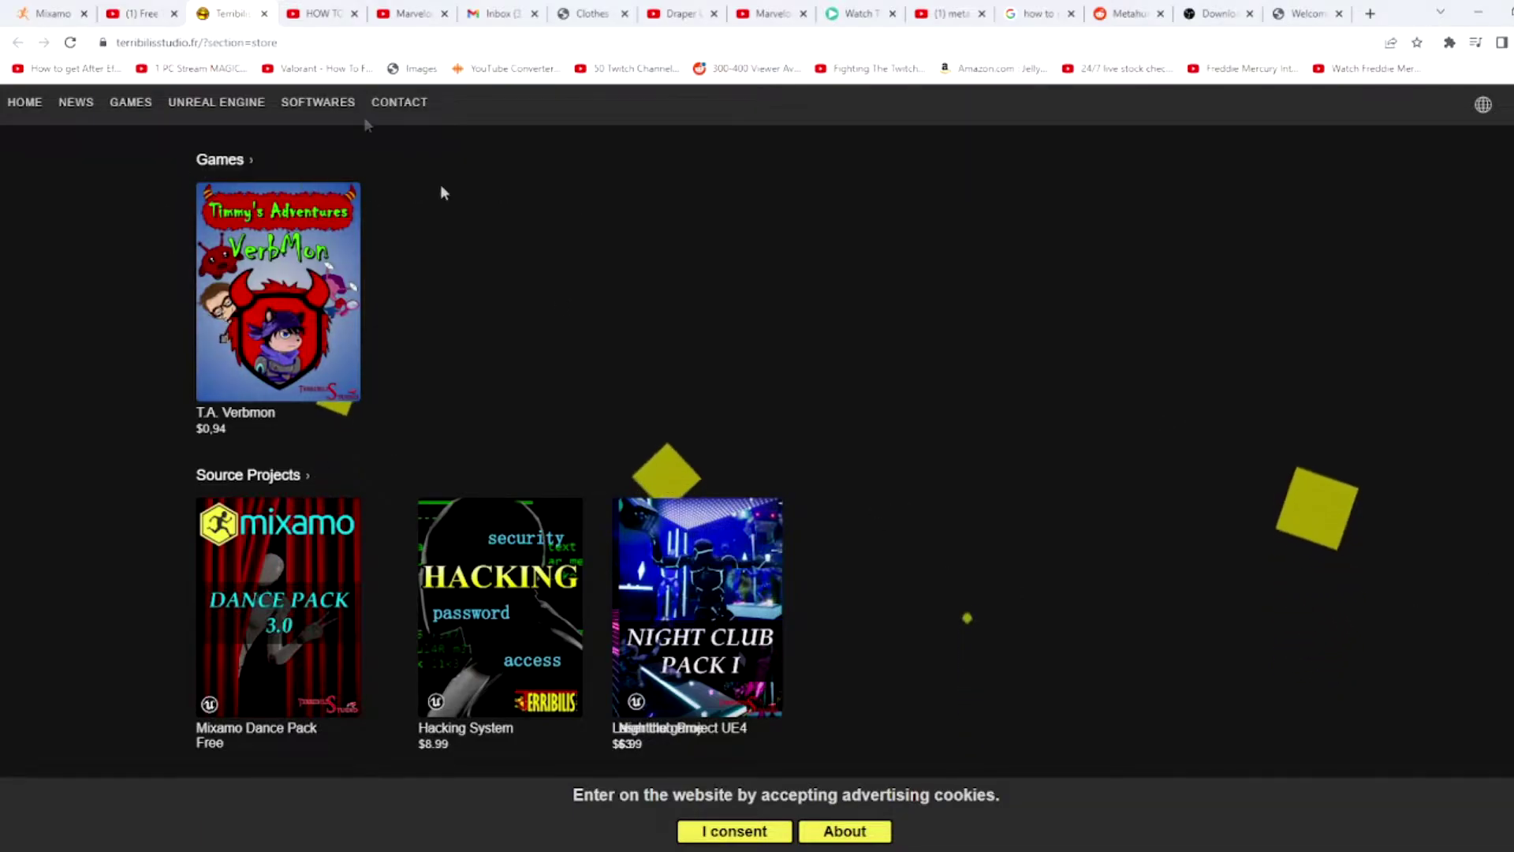
{"action": "left_click", "coordinate": [264, 14]}
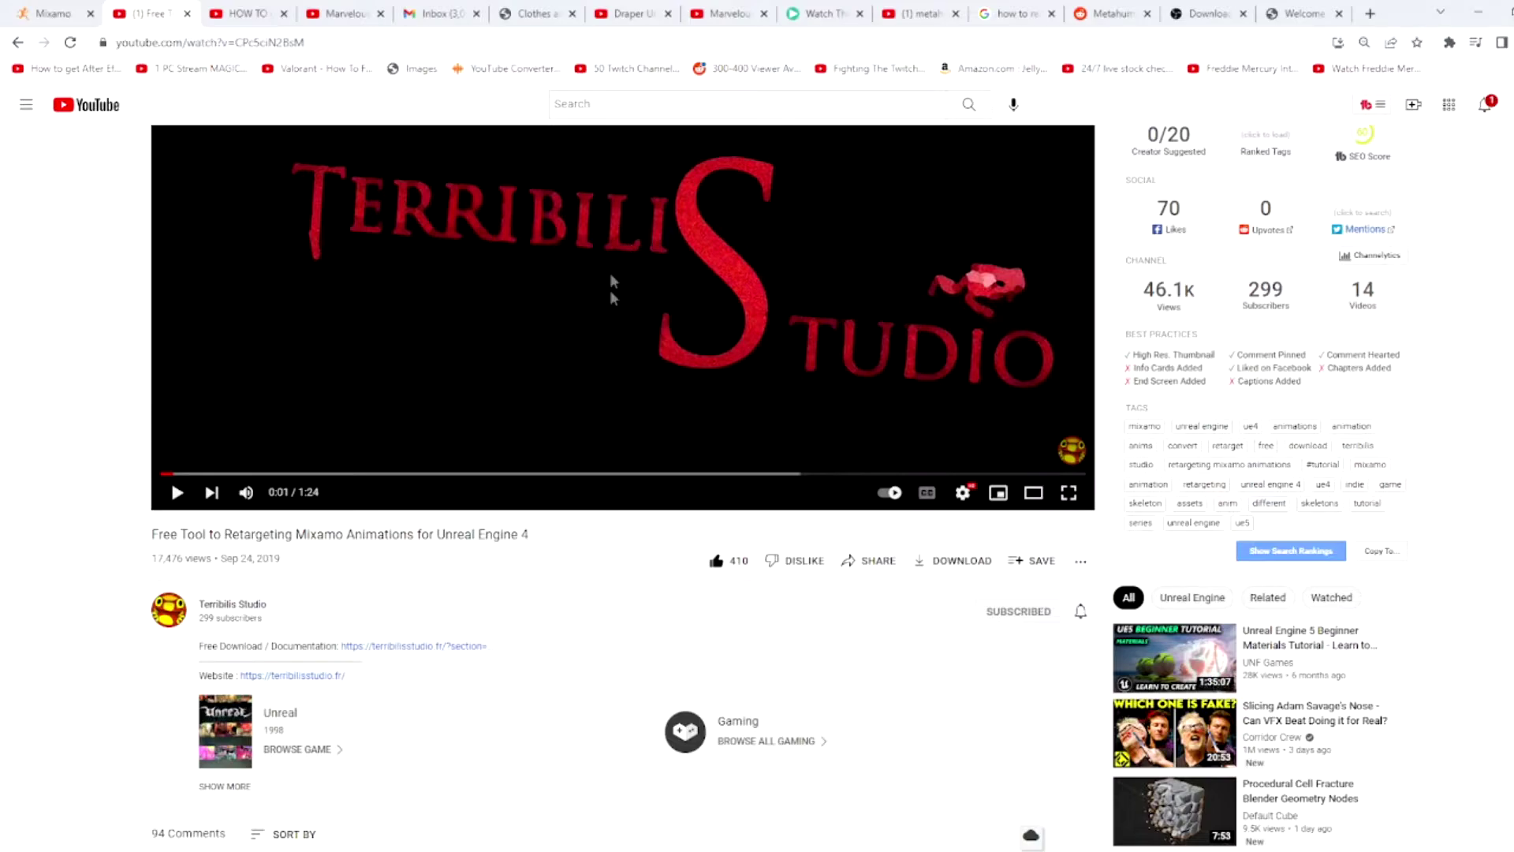
Open terribilisstudio.fr from the description and go to the Mixamo Converter product page
{"action": "left_click", "coordinate": [406, 646]}
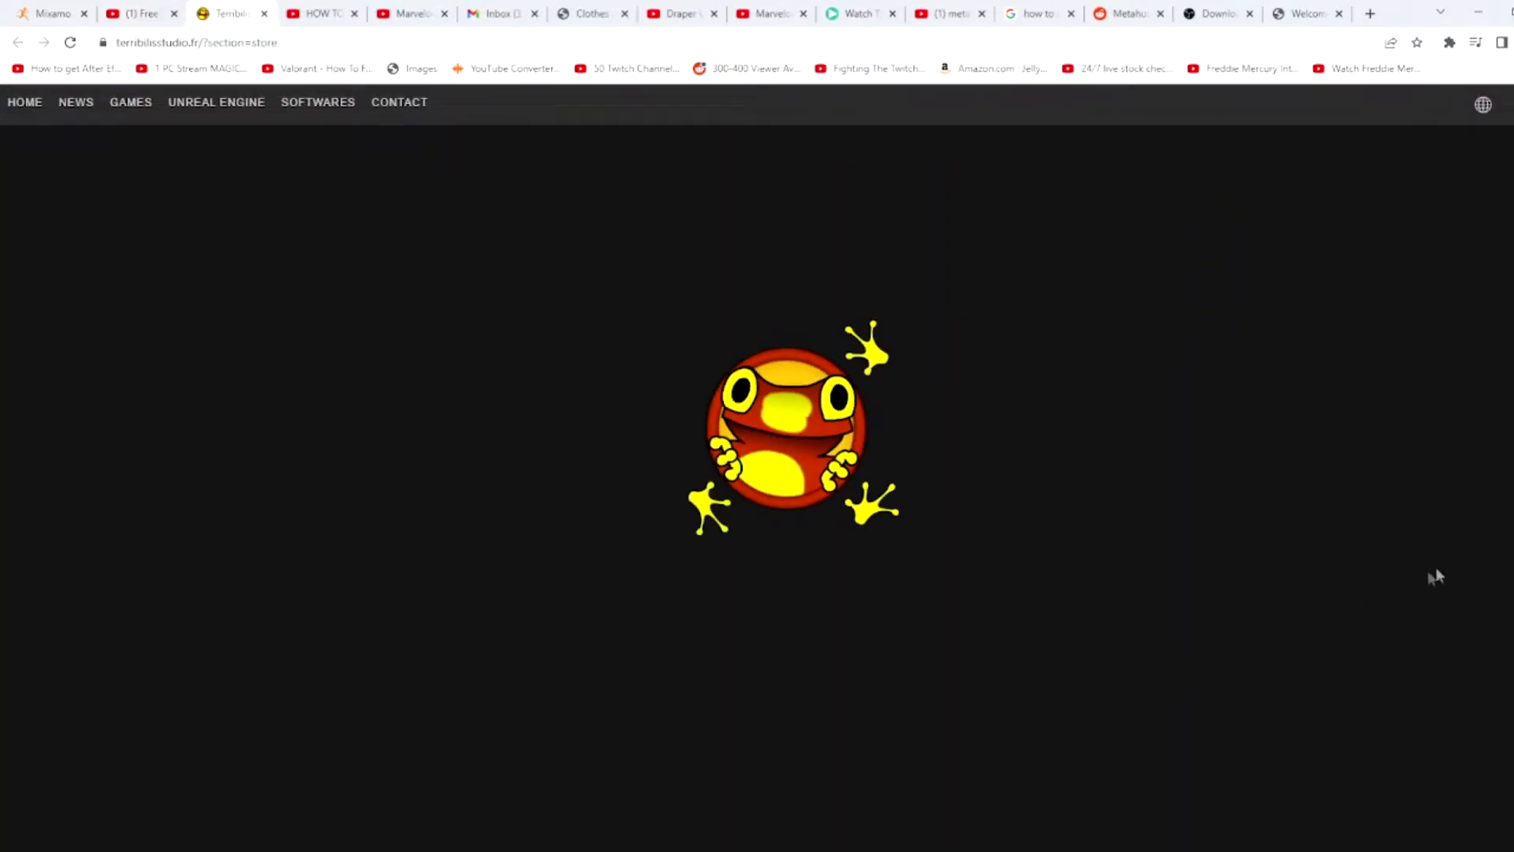
{"action": "scroll", "coordinate": [1200, 534], "scroll_direction": "down", "scroll_amount": 8}
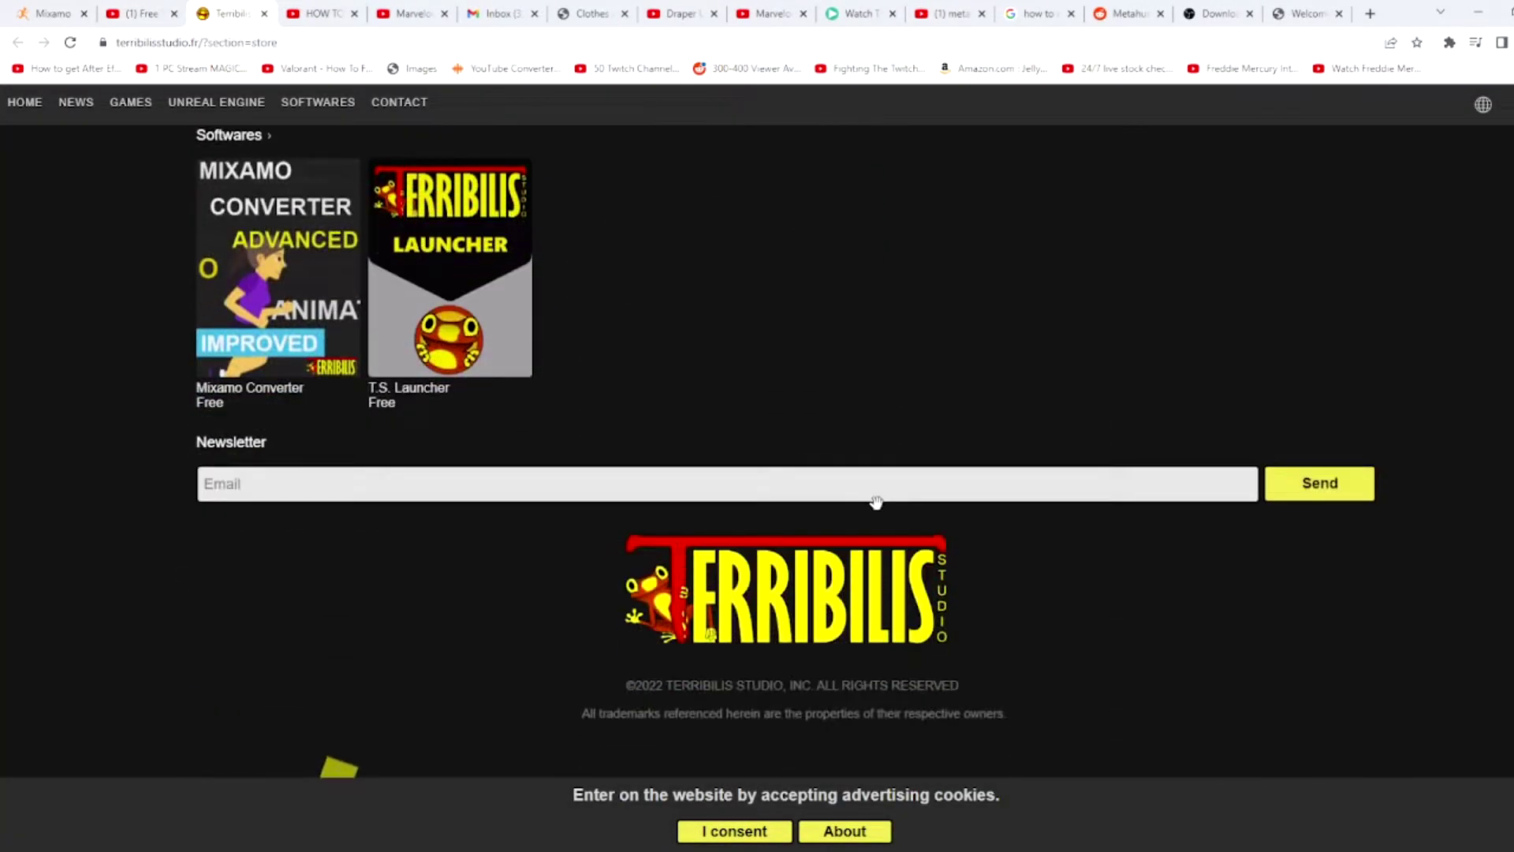
{"action": "scroll", "coordinate": [507, 449], "scroll_direction": "up", "scroll_amount": 1}
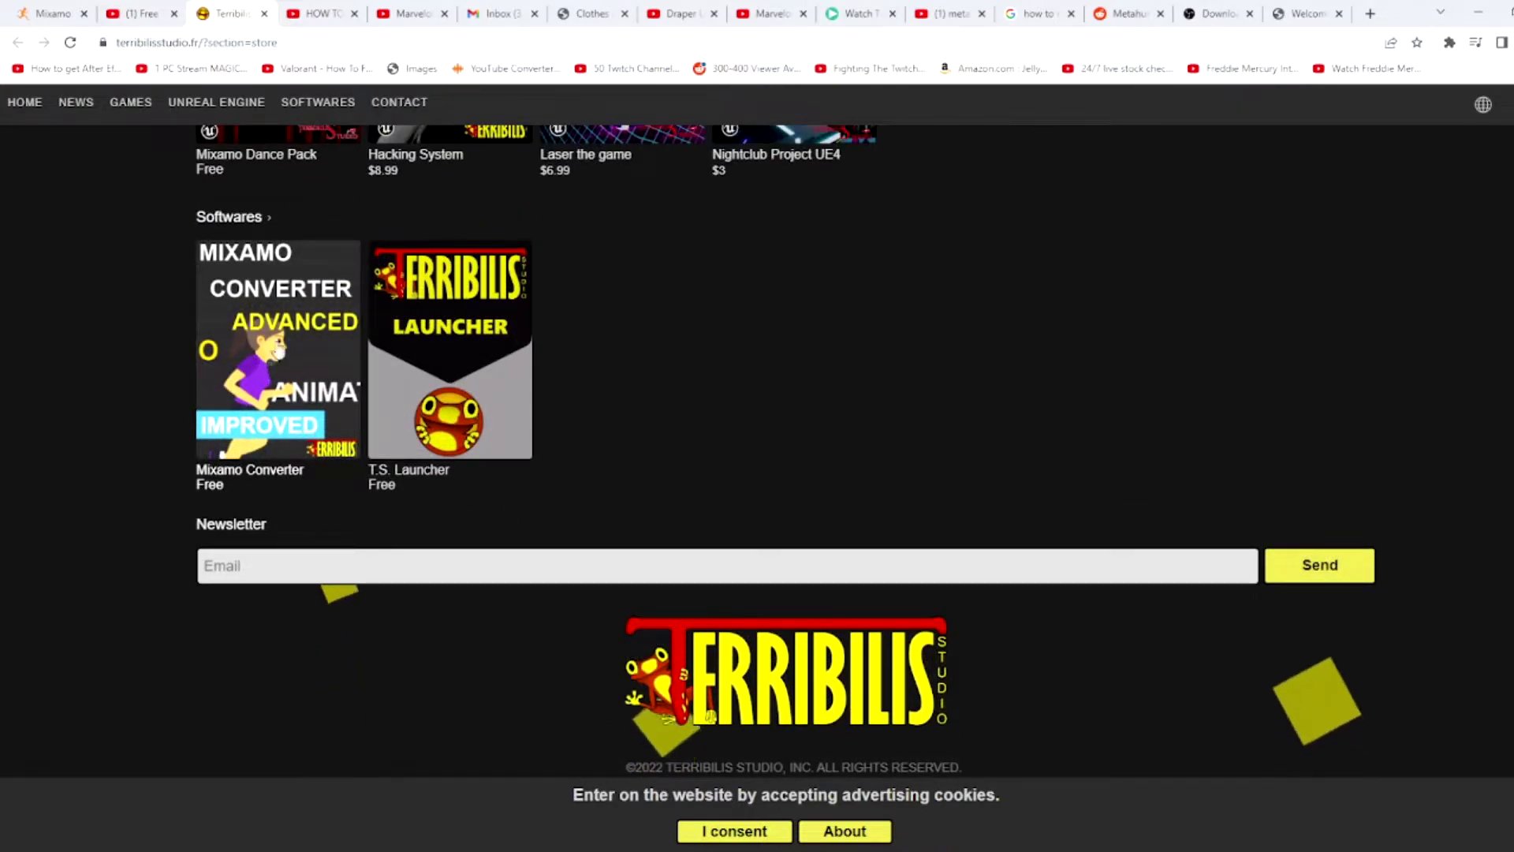
{"action": "left_click", "coordinate": [338, 342]}
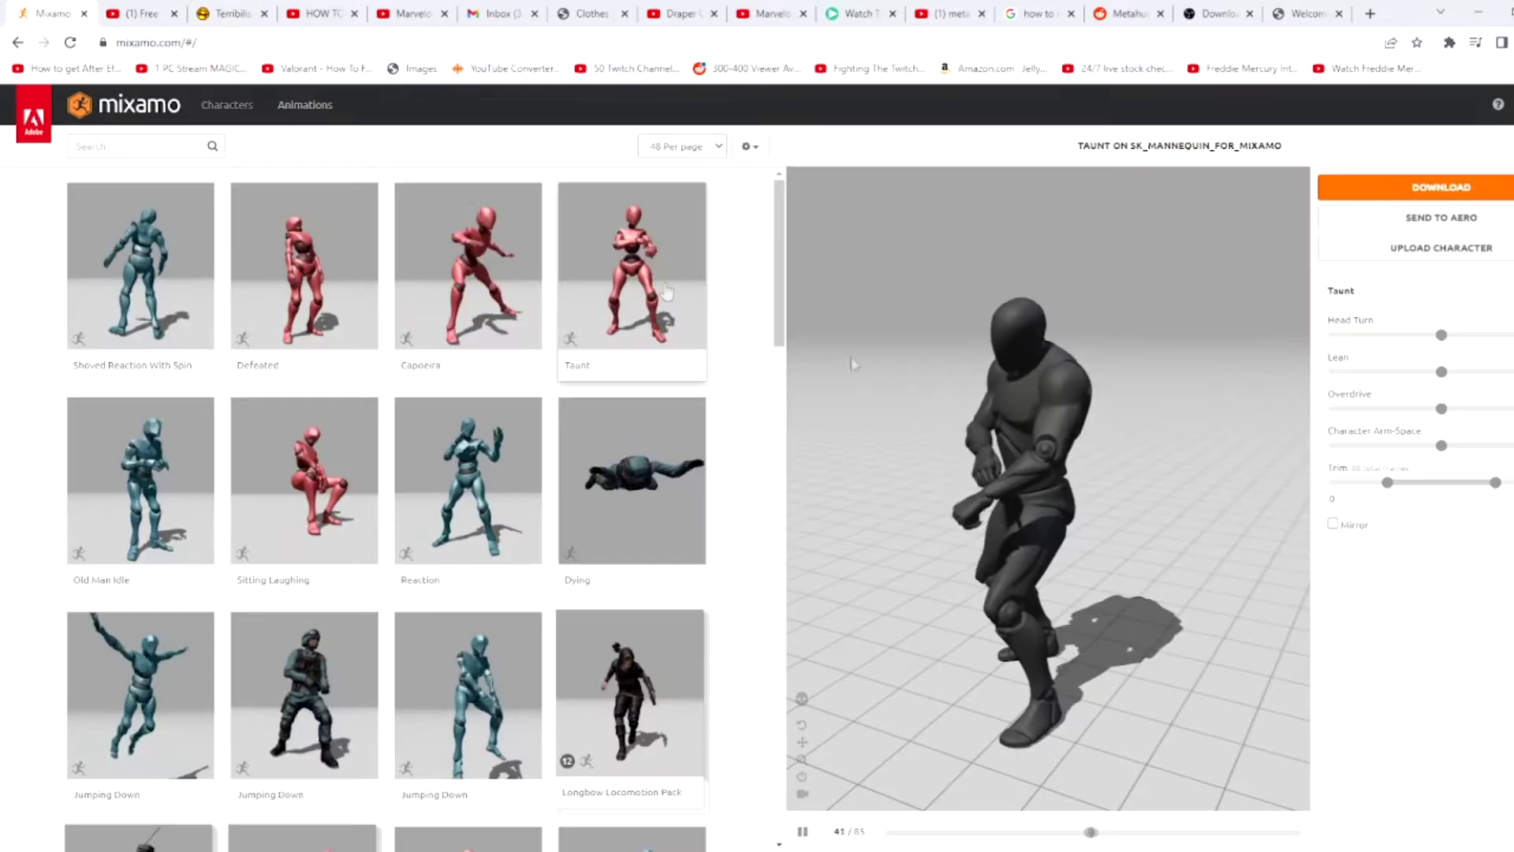
Orbit the Mixamo preview to face the mannequin playing Taunt
{"action": "left_click_drag", "start_coordinate": [853, 364], "coordinate": [1087, 461]}
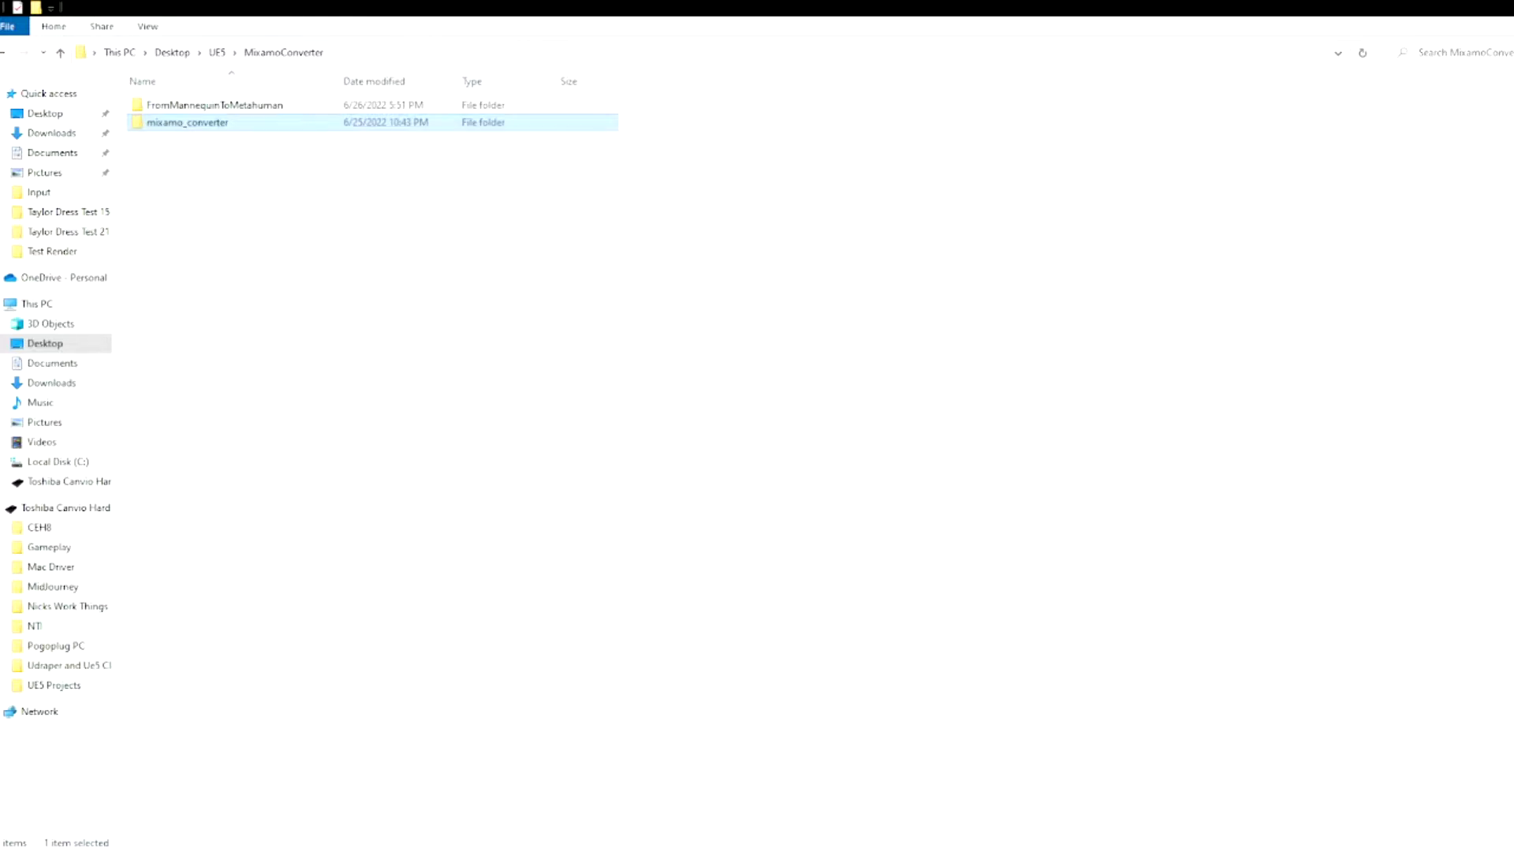
Browse to mixamo_converter > Mannequins and select SK_Mannequin_For_Mixamo
{"action": "double_click", "coordinate": [188, 125]}
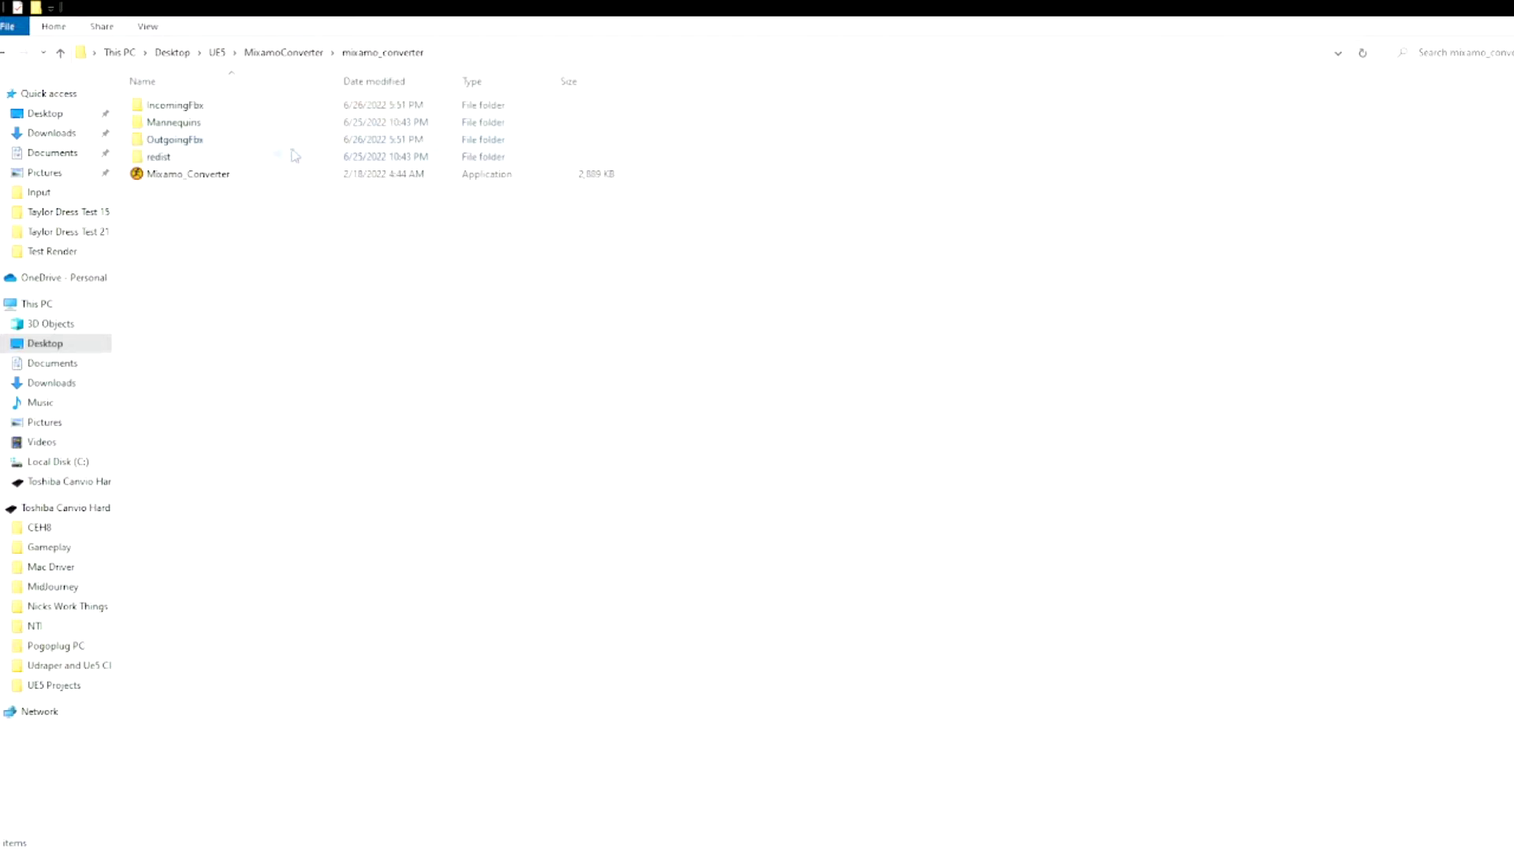
{"action": "double_click", "coordinate": [329, 125]}
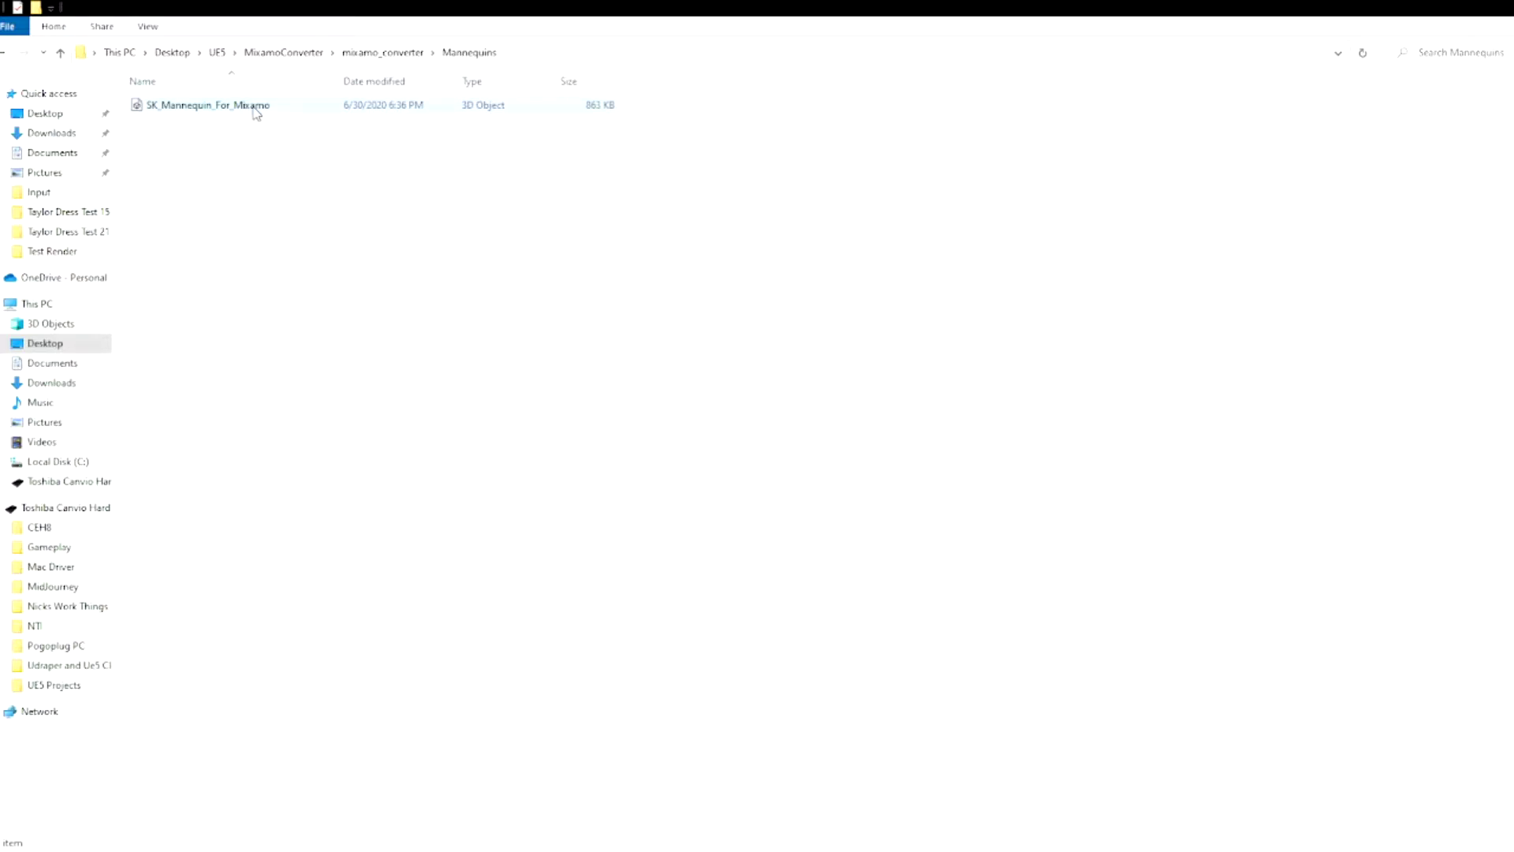
{"action": "left_click", "coordinate": [254, 110]}
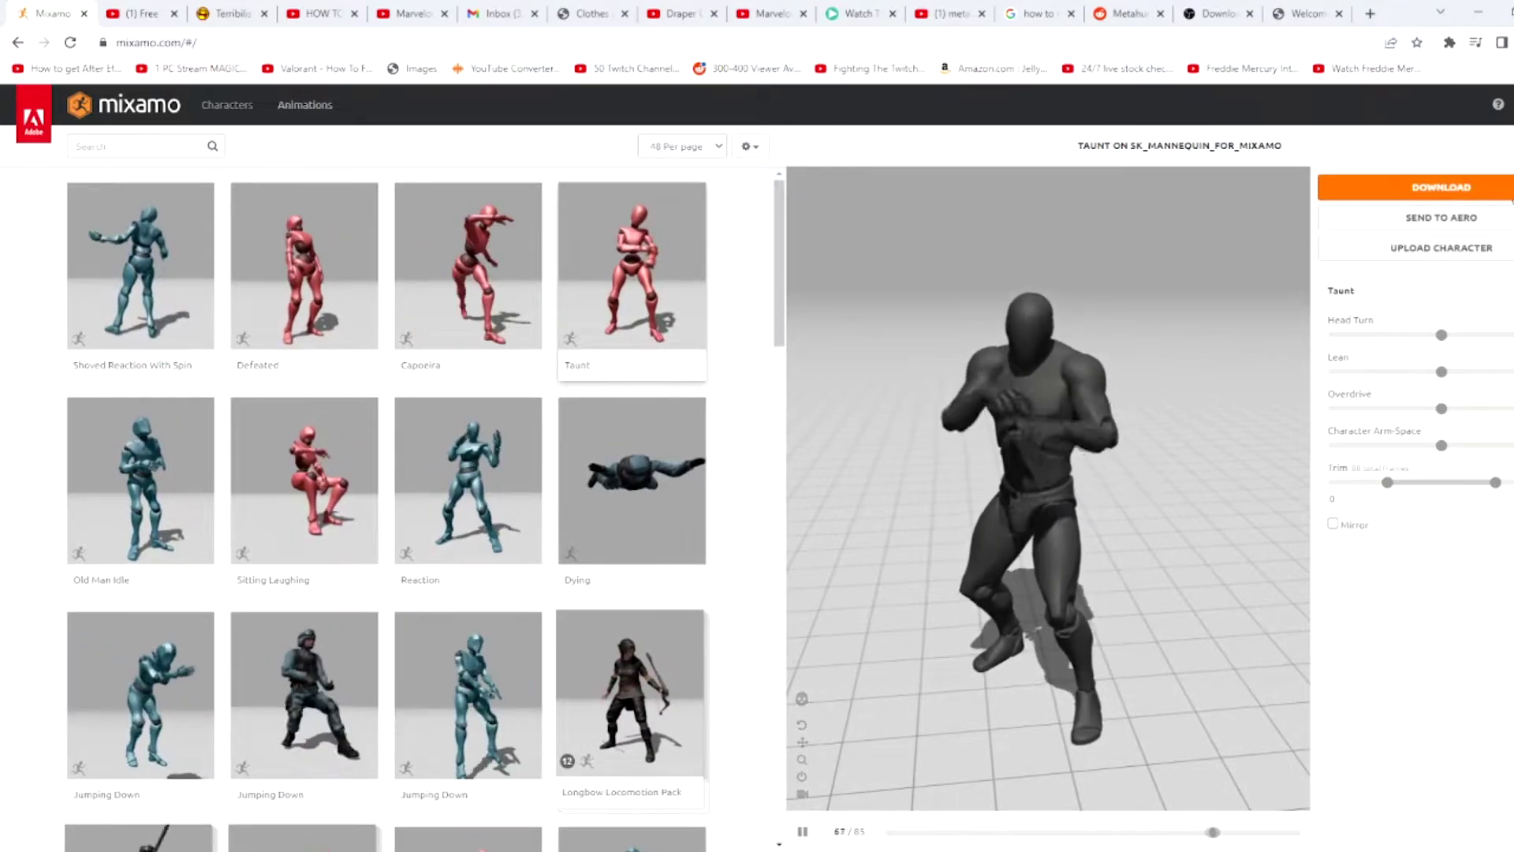
Open the Taunt download settings and dismiss them without downloading
{"action": "left_click", "coordinate": [1509, 189]}
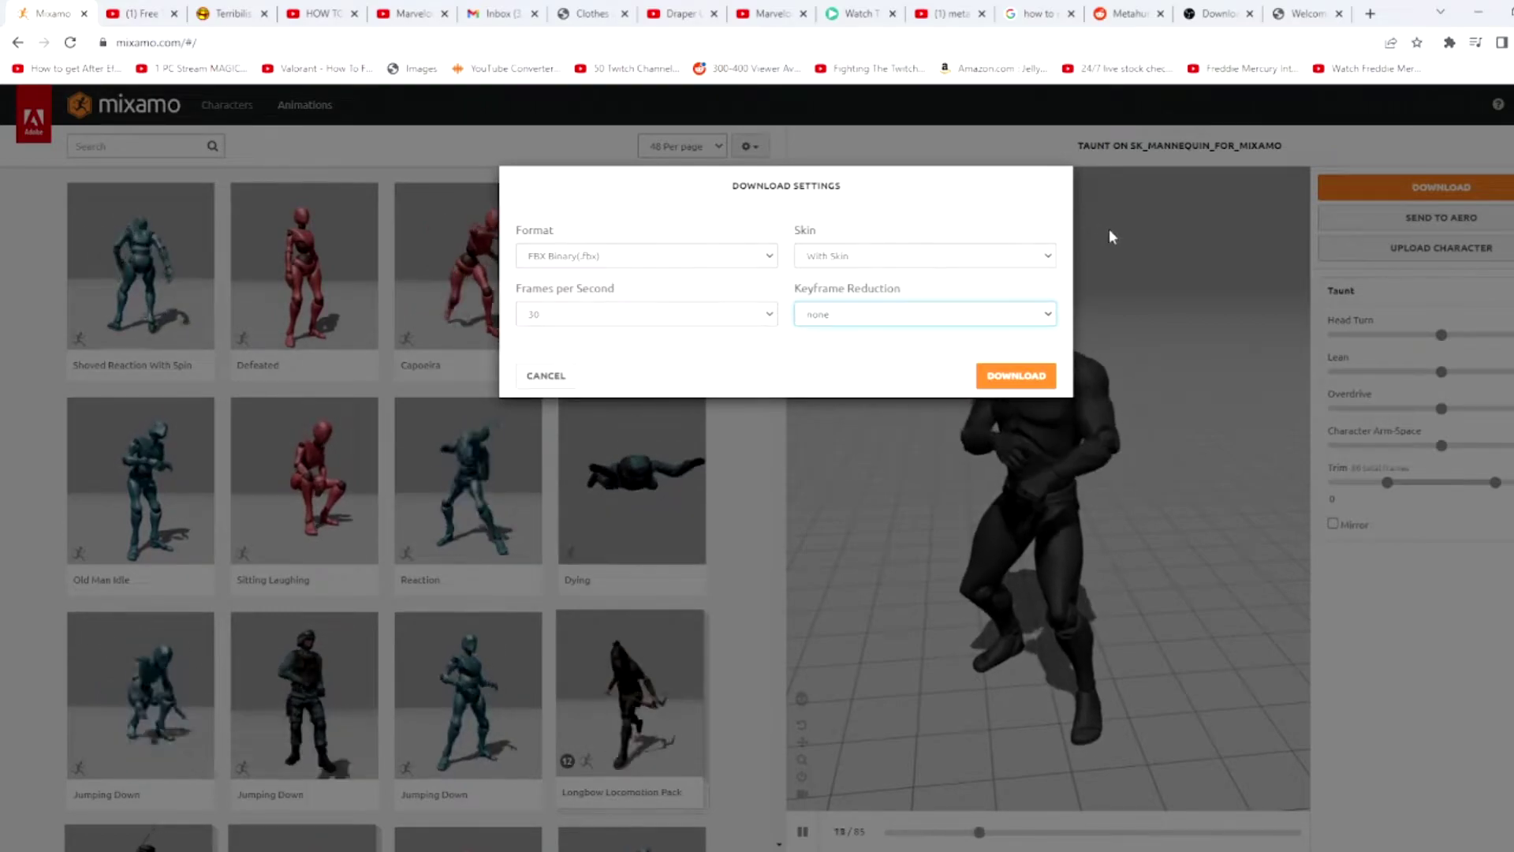
{"action": "left_click", "coordinate": [542, 377]}
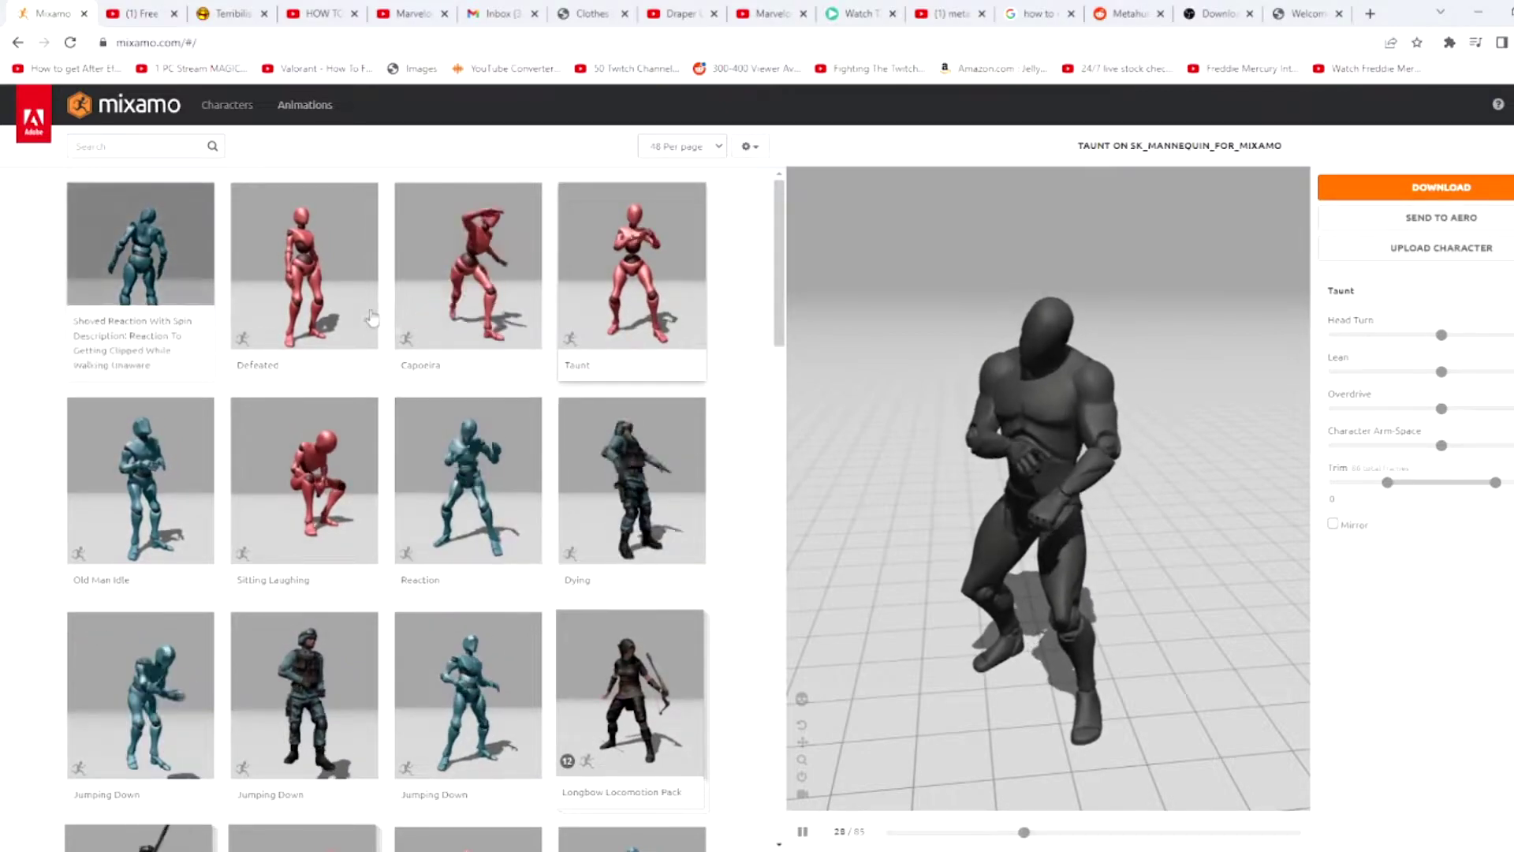
{"action": "scroll", "coordinate": [338, 439], "scroll_direction": "down", "scroll_amount": 2}
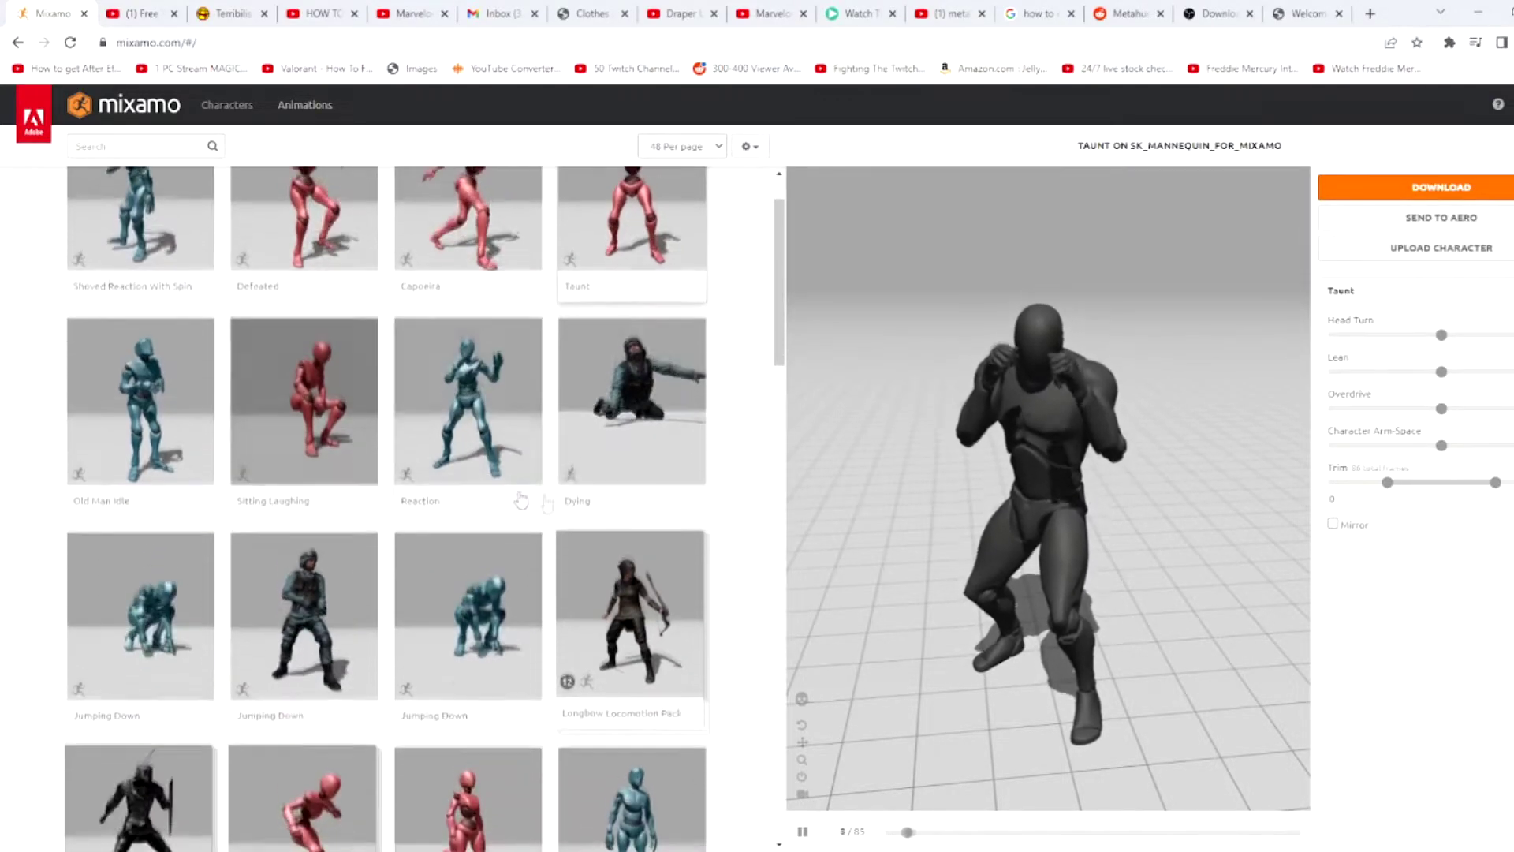
{"action": "scroll", "coordinate": [288, 235], "scroll_direction": "up", "scroll_amount": 1}
{"action": "scroll", "coordinate": [288, 235], "scroll_direction": "up", "scroll_amount": 1}
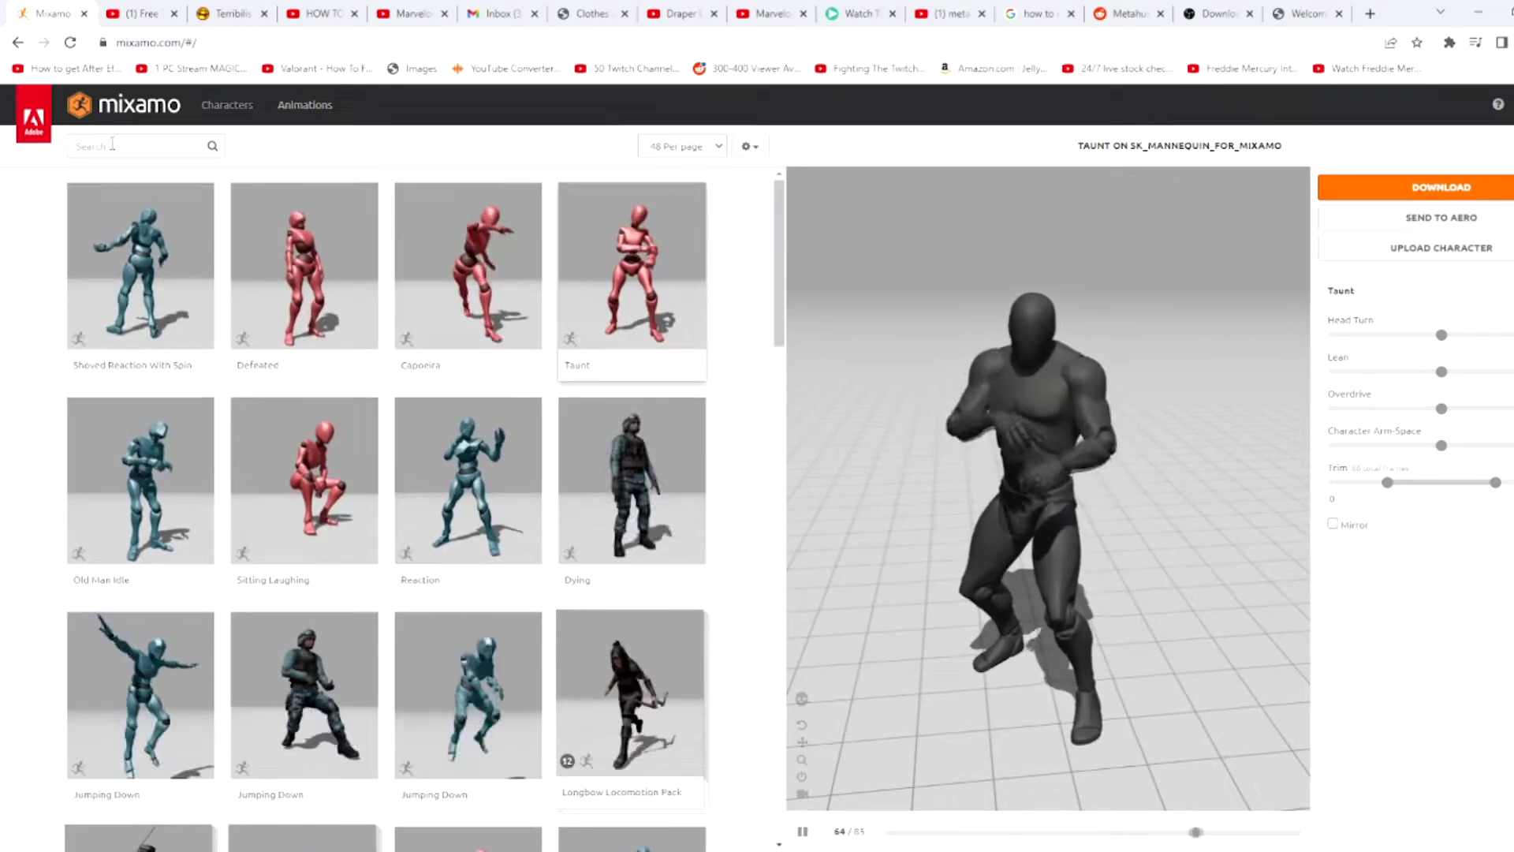
Search the Mixamo library for 'dance' and preview Step Hip Hop Dance
{"action": "left_click", "coordinate": [112, 145]}
{"action": "type", "text": "dance"}
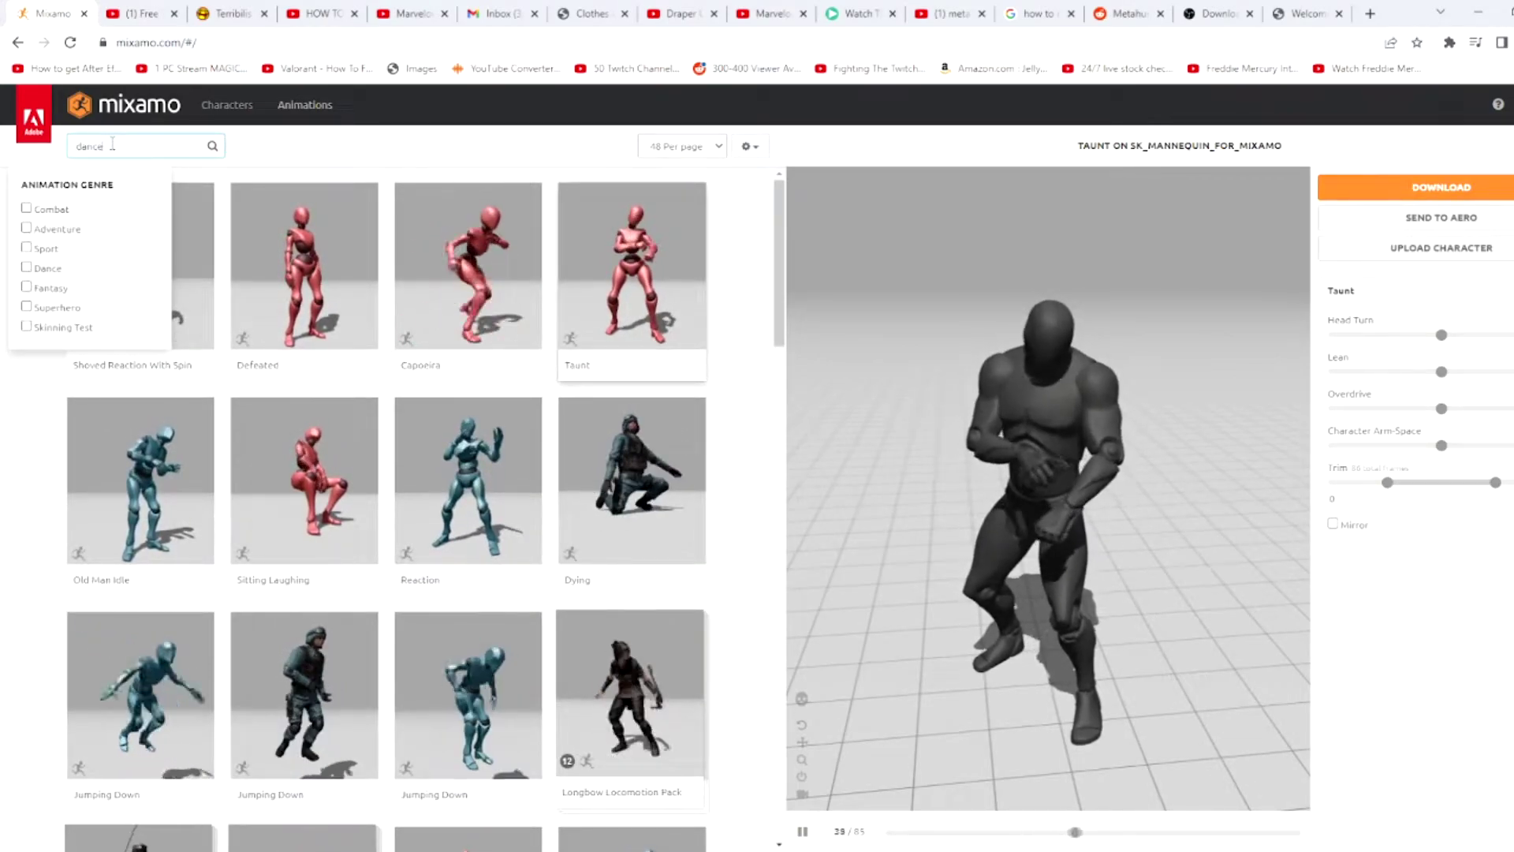
{"action": "key", "text": "Return"}
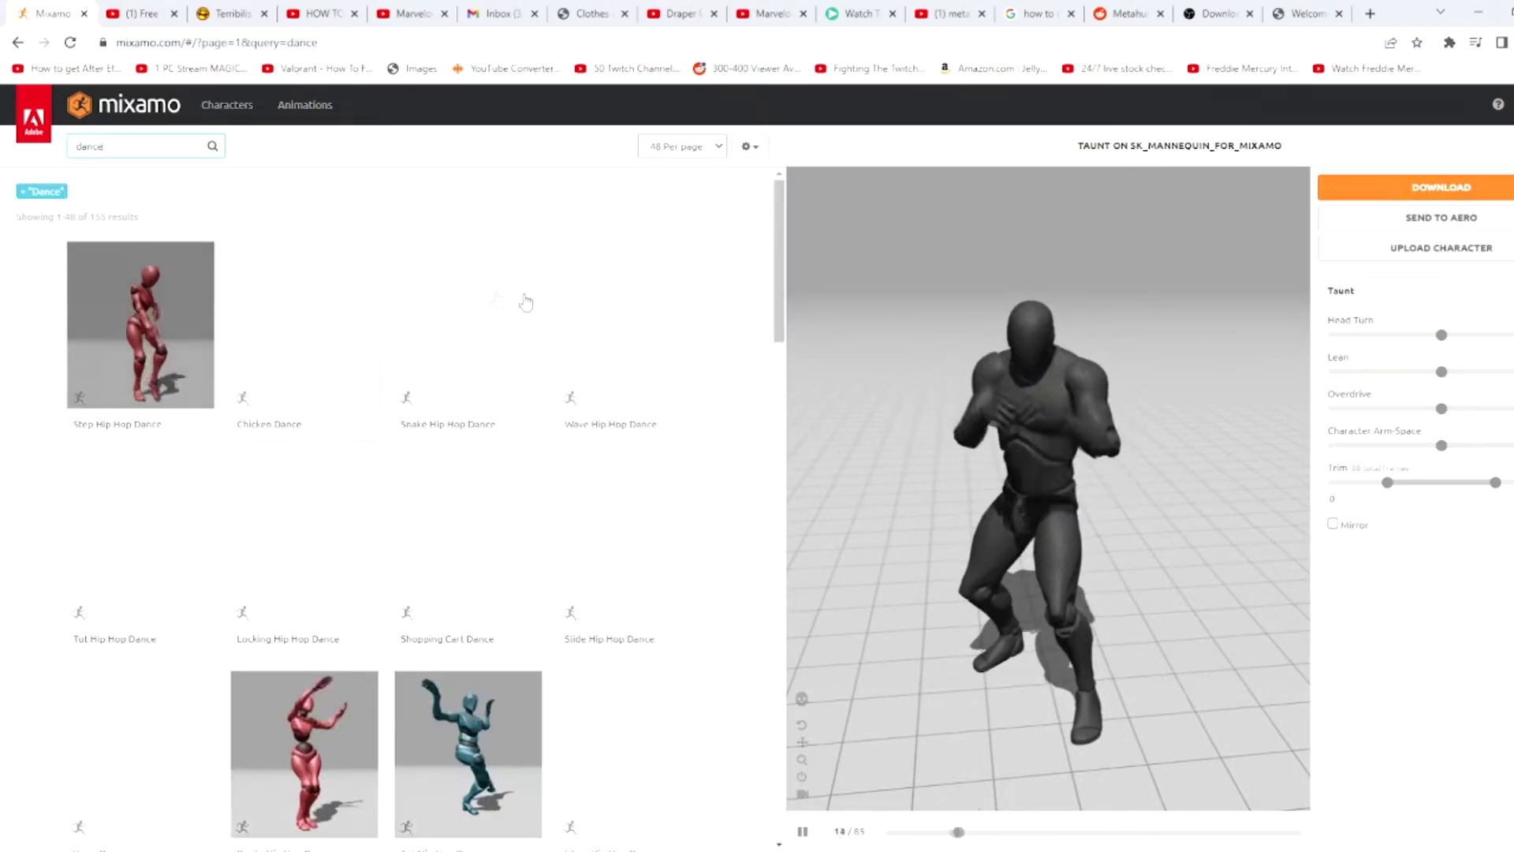
{"action": "left_click", "coordinate": [190, 321]}
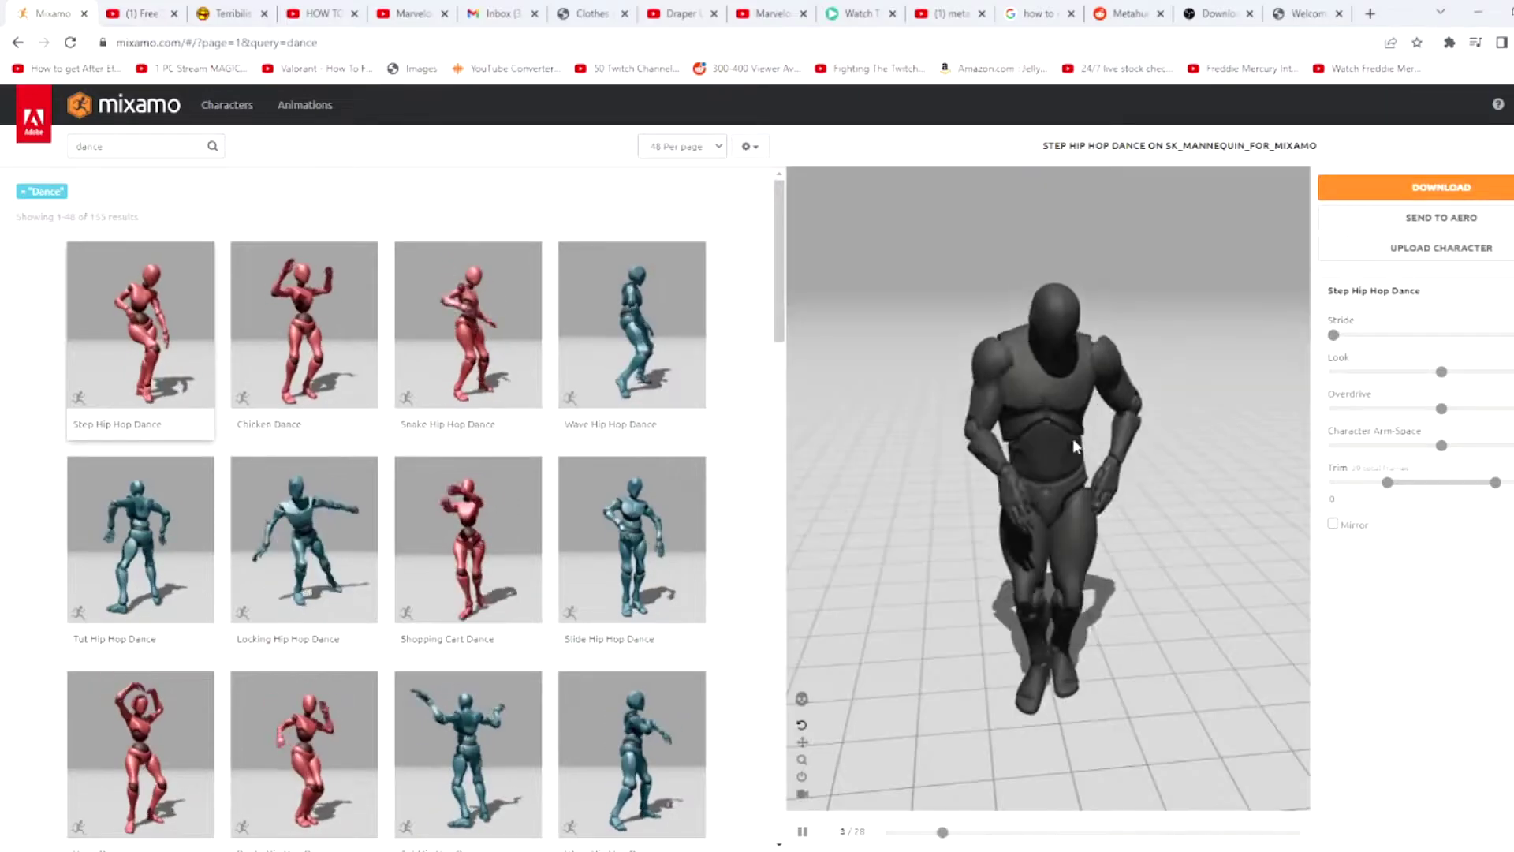
Download Step Hip Hop Dance as FBX Binary with skin at 30 fps
{"action": "left_click", "coordinate": [1412, 249]}
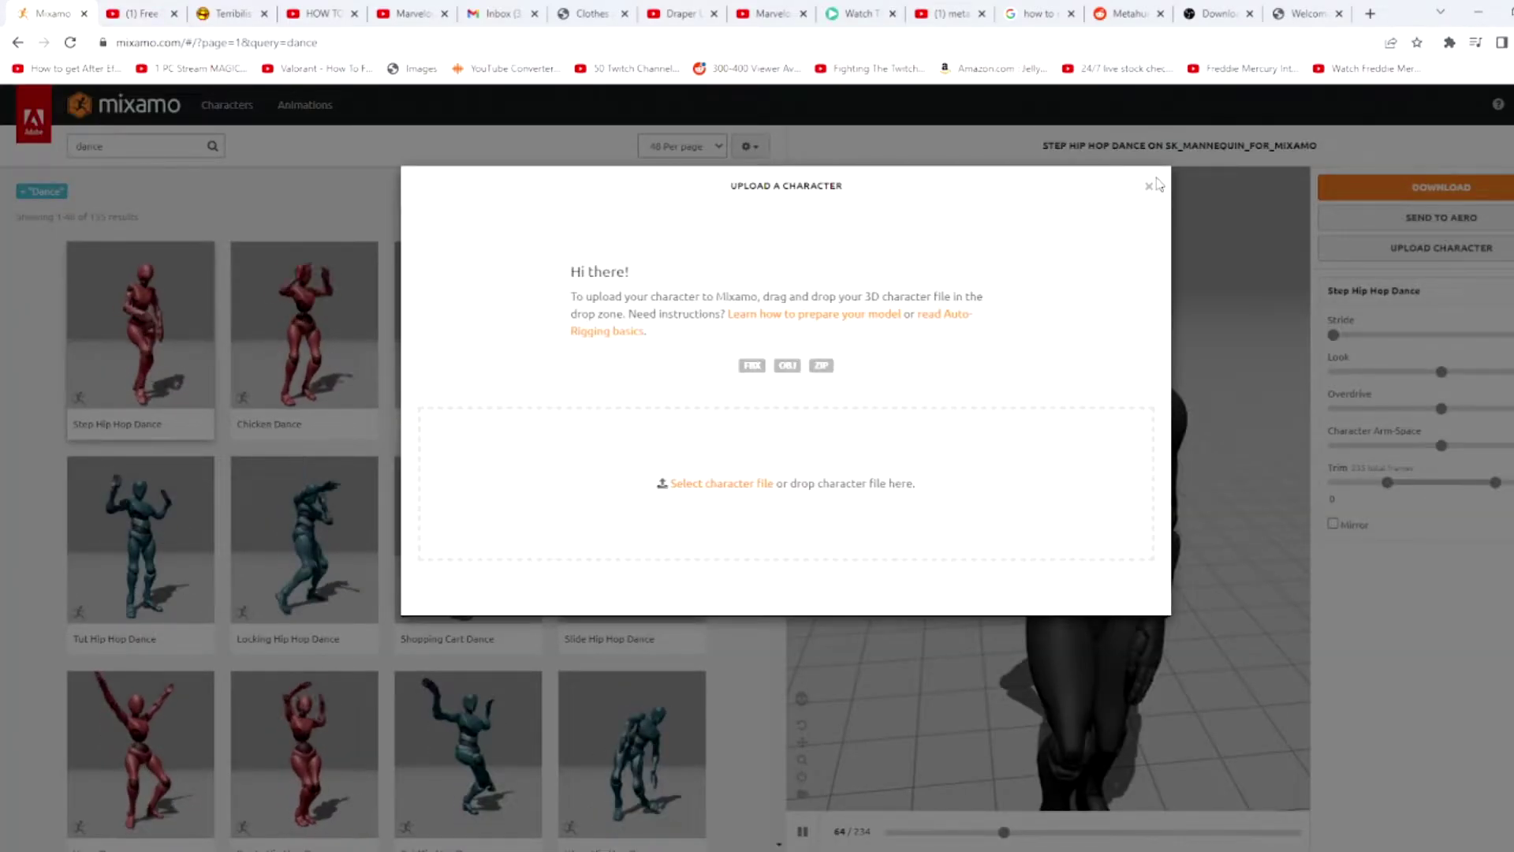
{"action": "left_click", "coordinate": [1150, 186]}
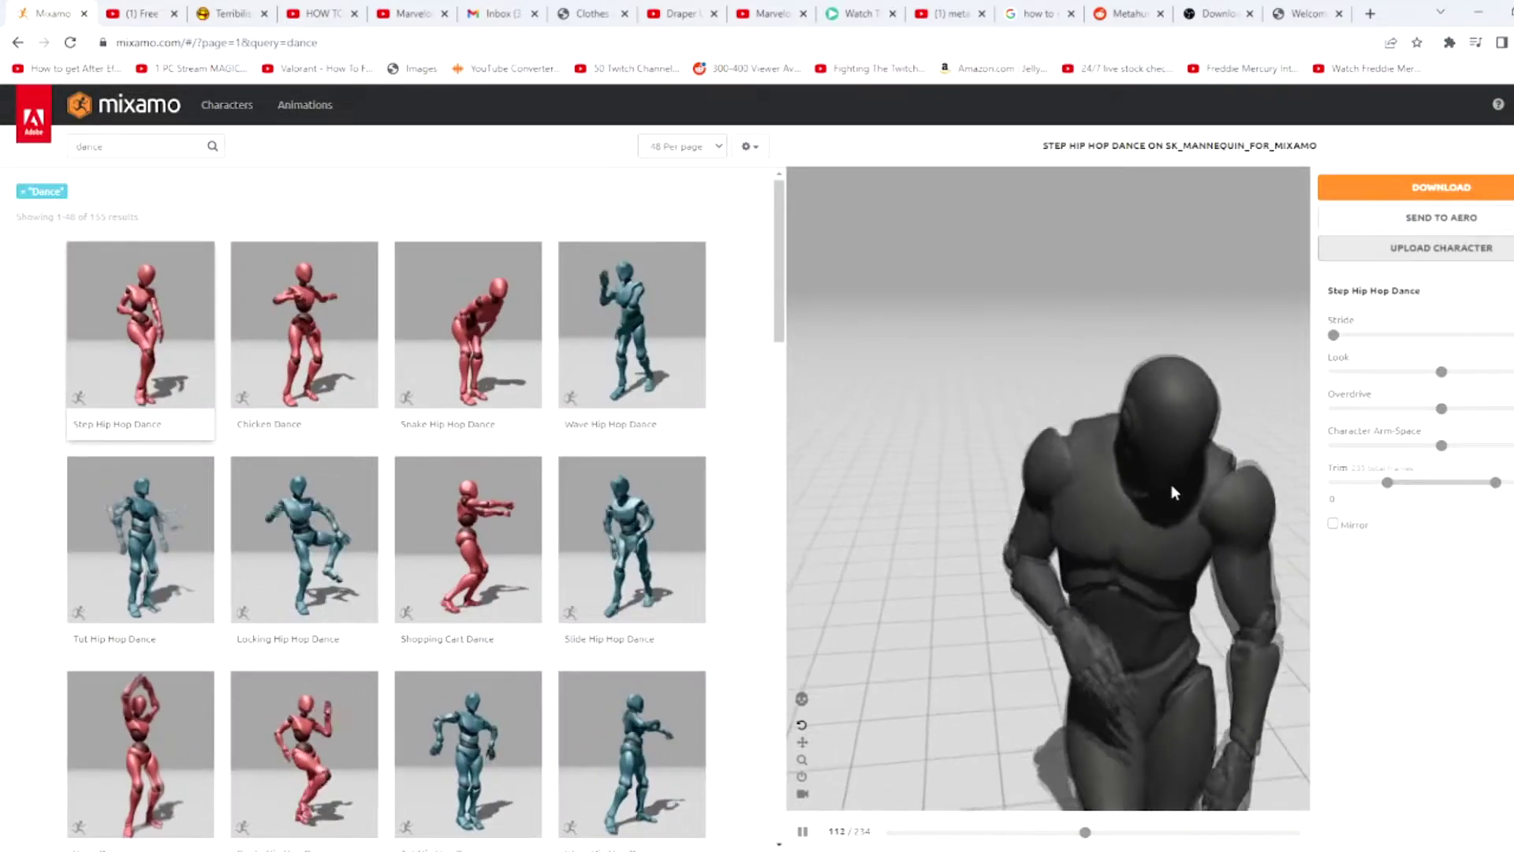
{"action": "left_click", "coordinate": [1458, 190]}
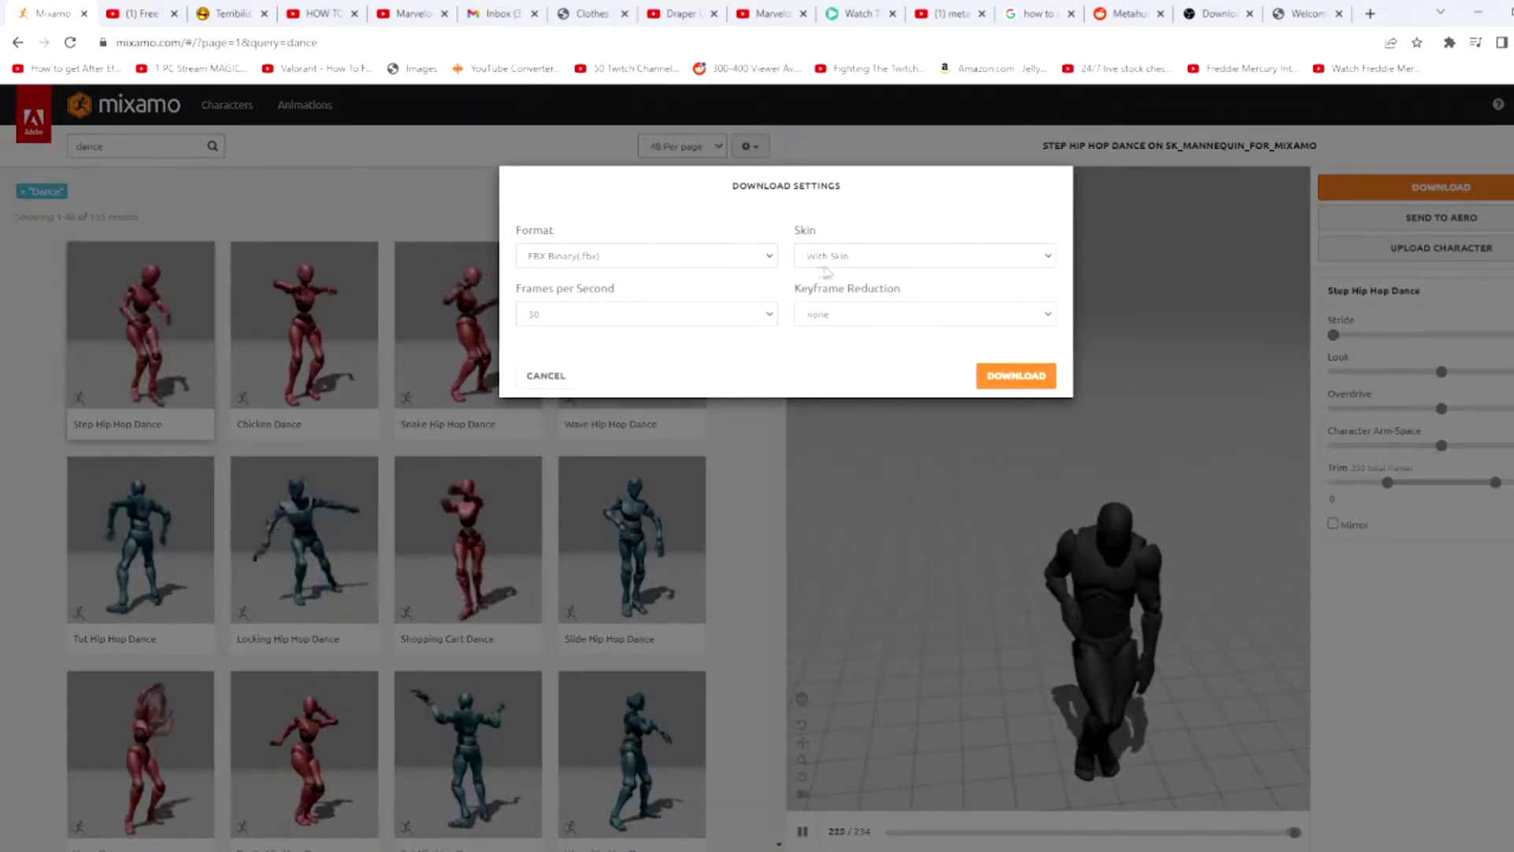
{"action": "left_click", "coordinate": [836, 265]}
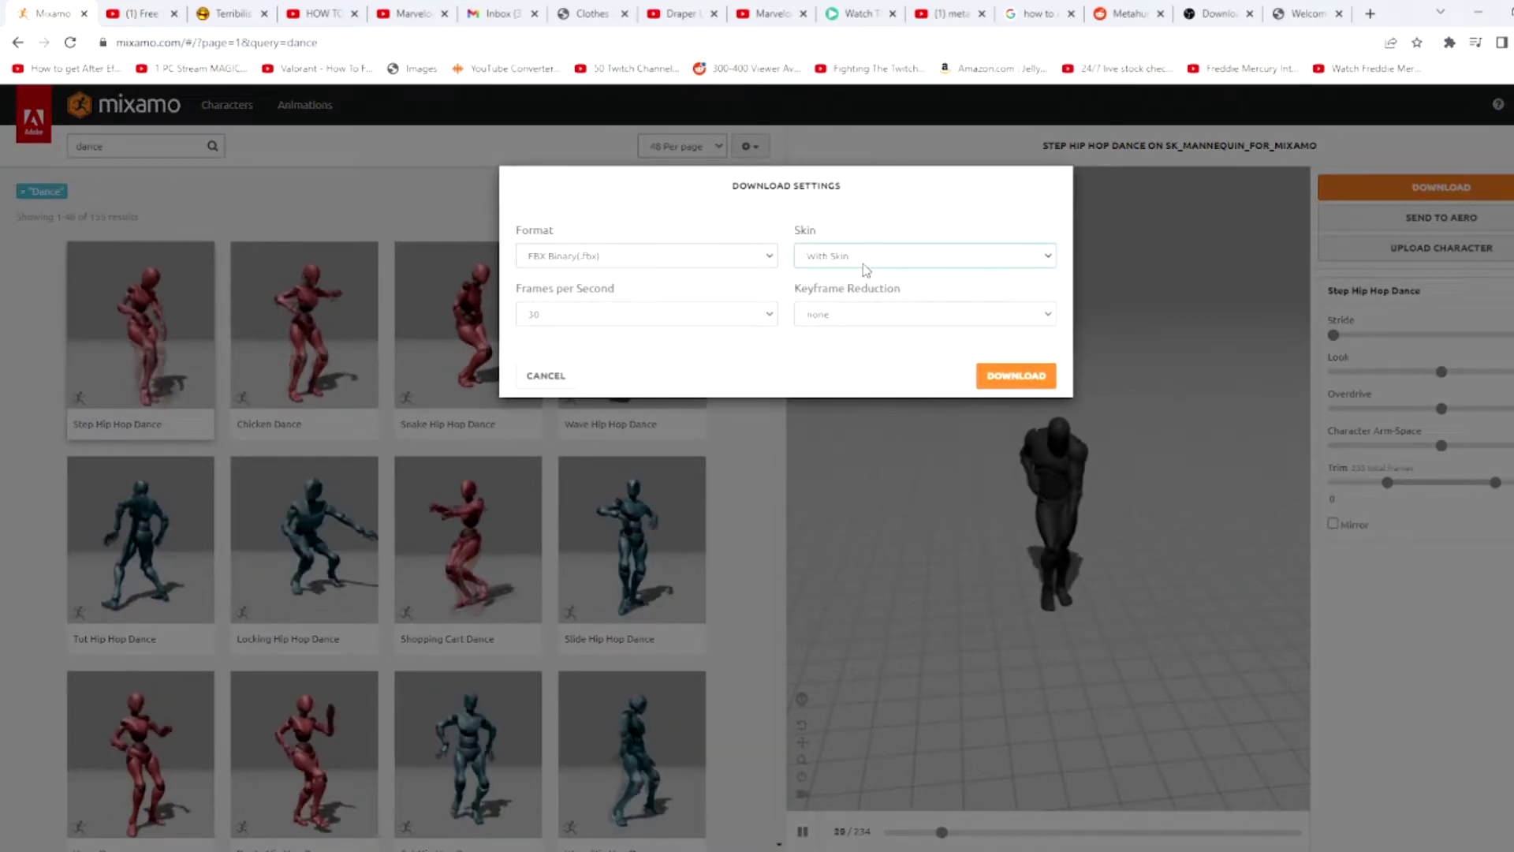
{"action": "left_click", "coordinate": [762, 320]}
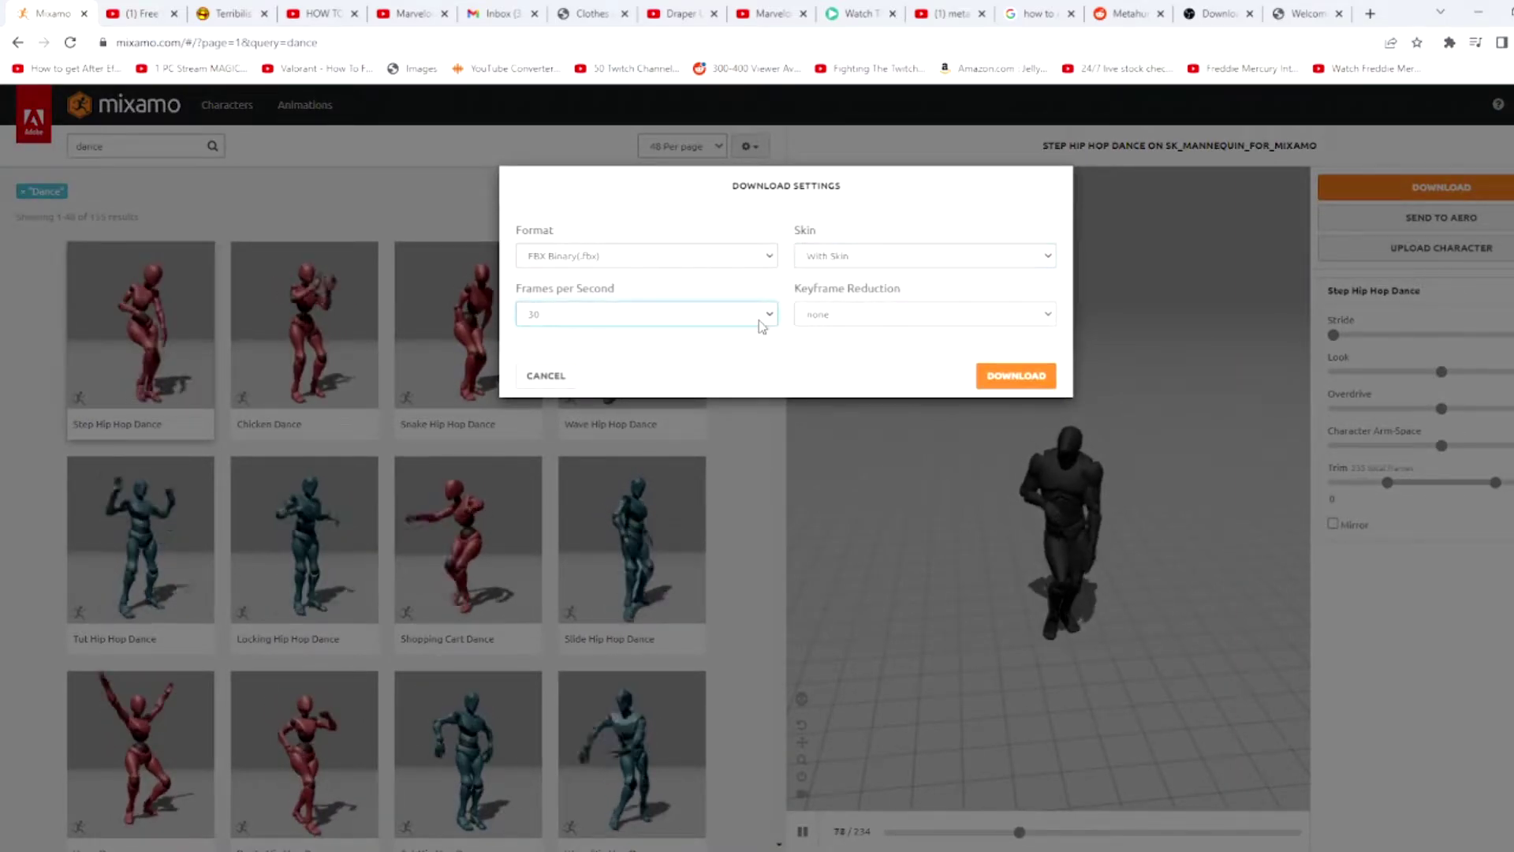
{"action": "left_click", "coordinate": [1010, 377]}
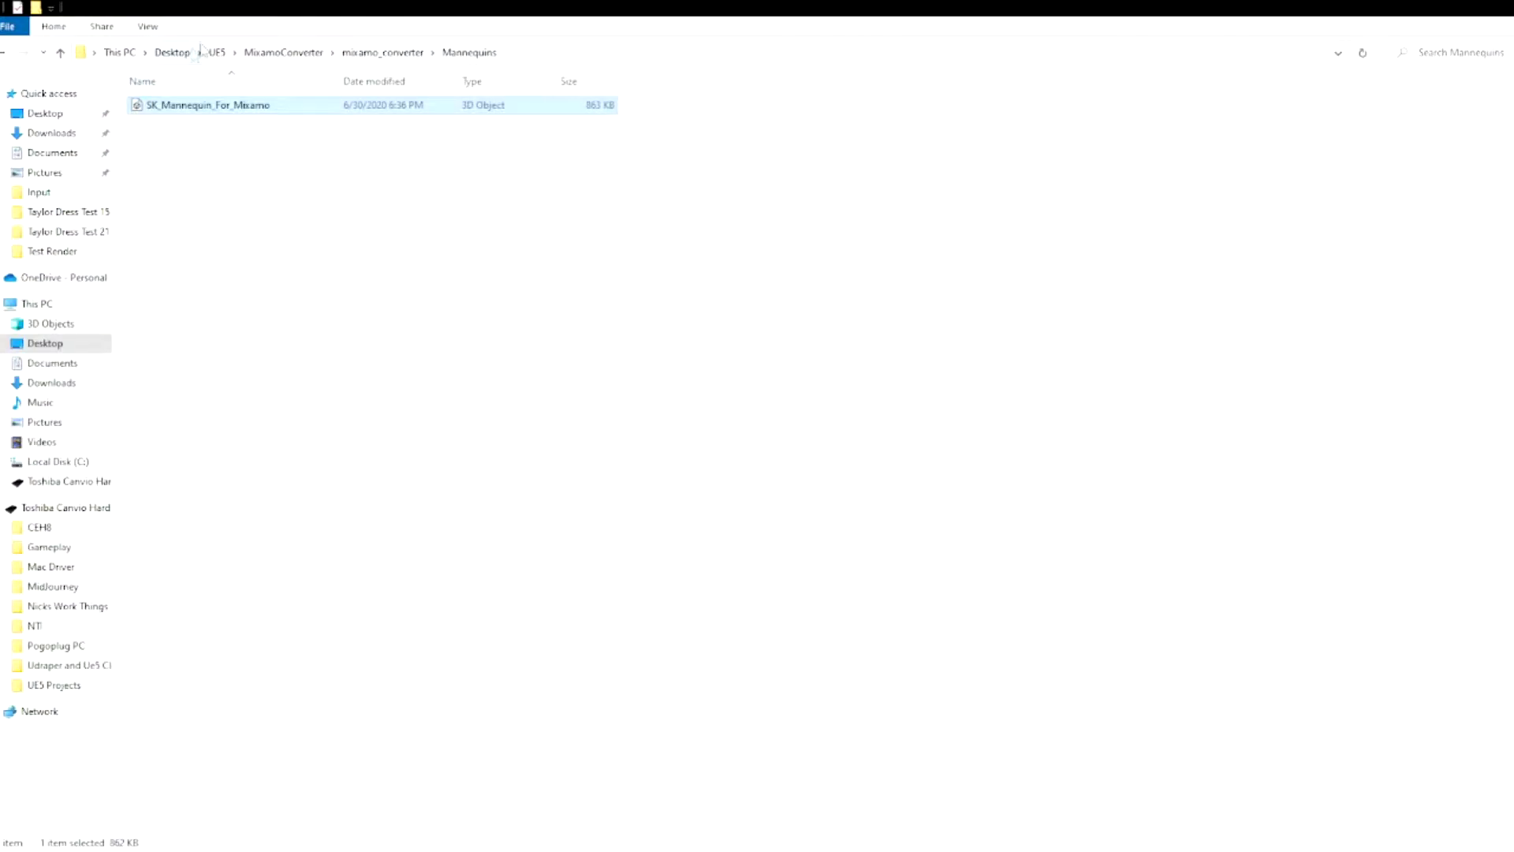
Copy the Step Hip Hop Dance FBX into IncomingFbx and delete RumbaDancing
{"action": "left_click", "coordinate": [387, 56]}
{"action": "double_click", "coordinate": [233, 105]}
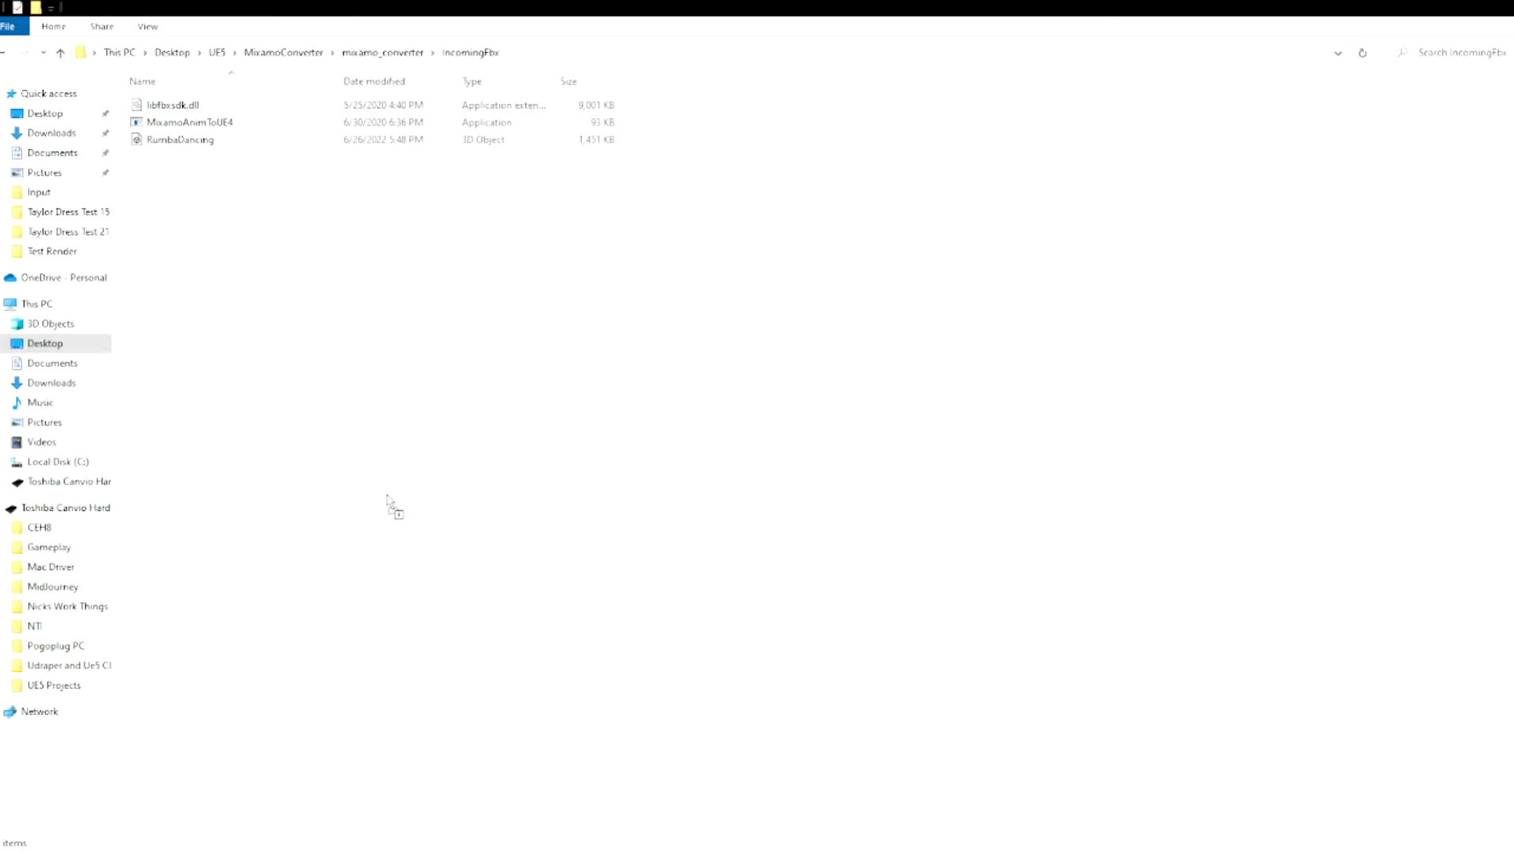
{"action": "left_click_drag", "start_coordinate": [387, 496], "coordinate": [299, 511]}
{"action": "left_click", "coordinate": [260, 144]}
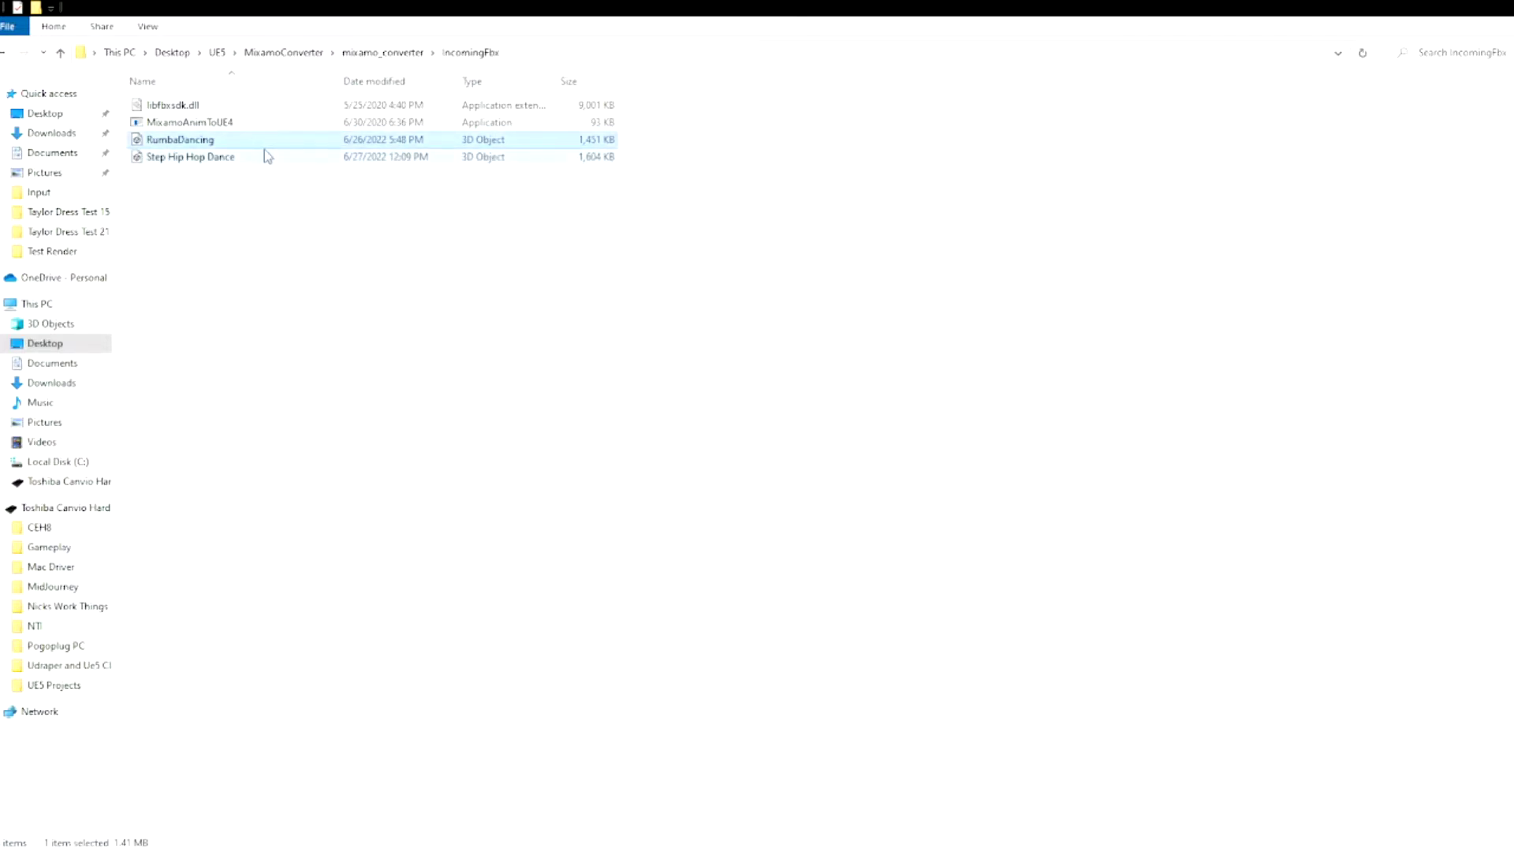
{"action": "key", "text": "Delete"}
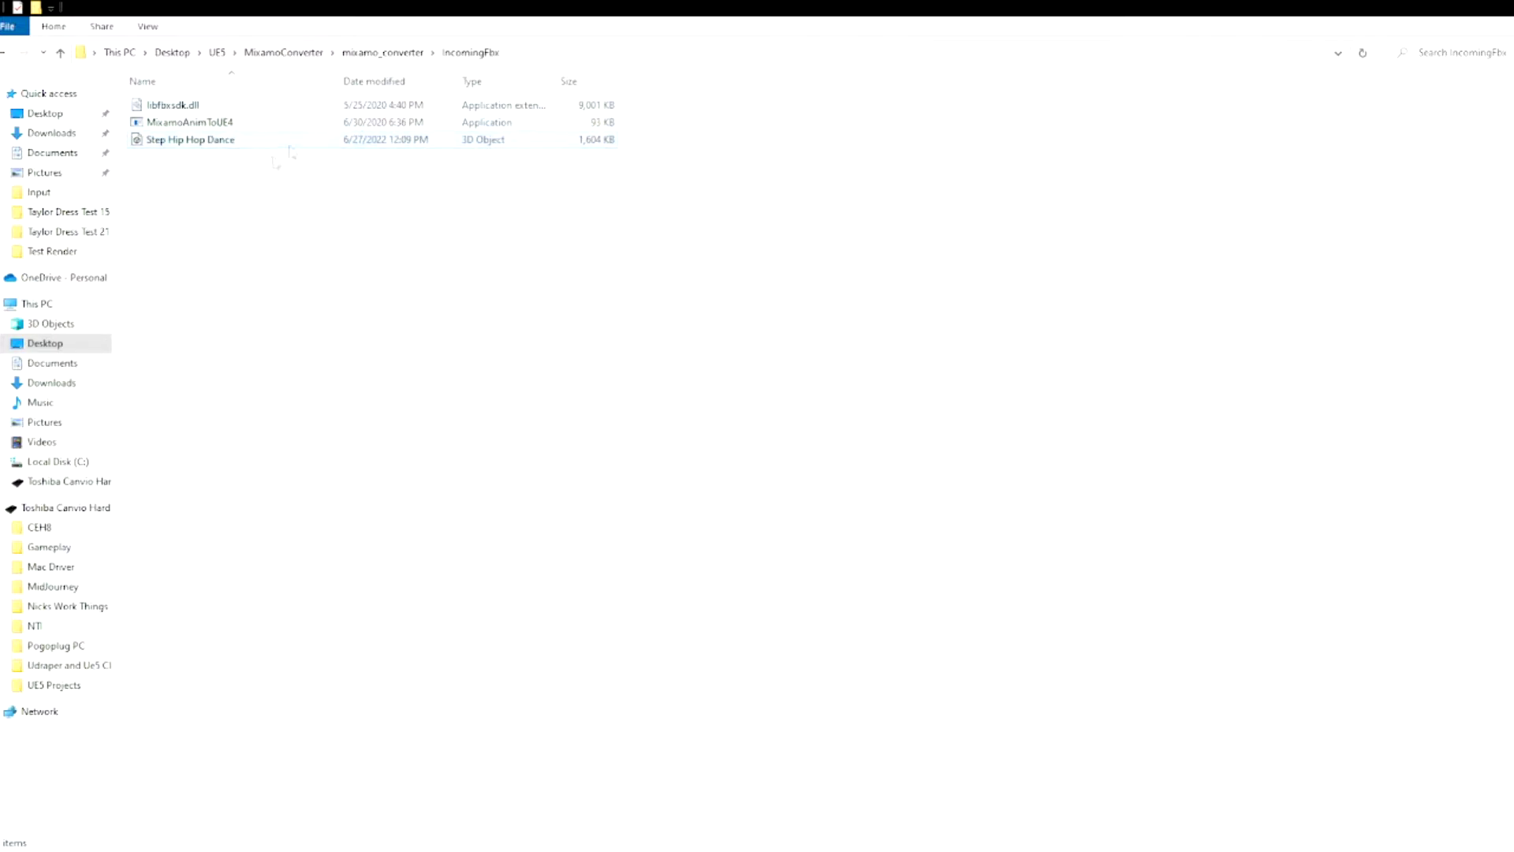
{"action": "left_click", "coordinate": [409, 55]}
Launch Mixamo Converter and move on to STEP 2: CONVERT
{"action": "left_click", "coordinate": [233, 176]}
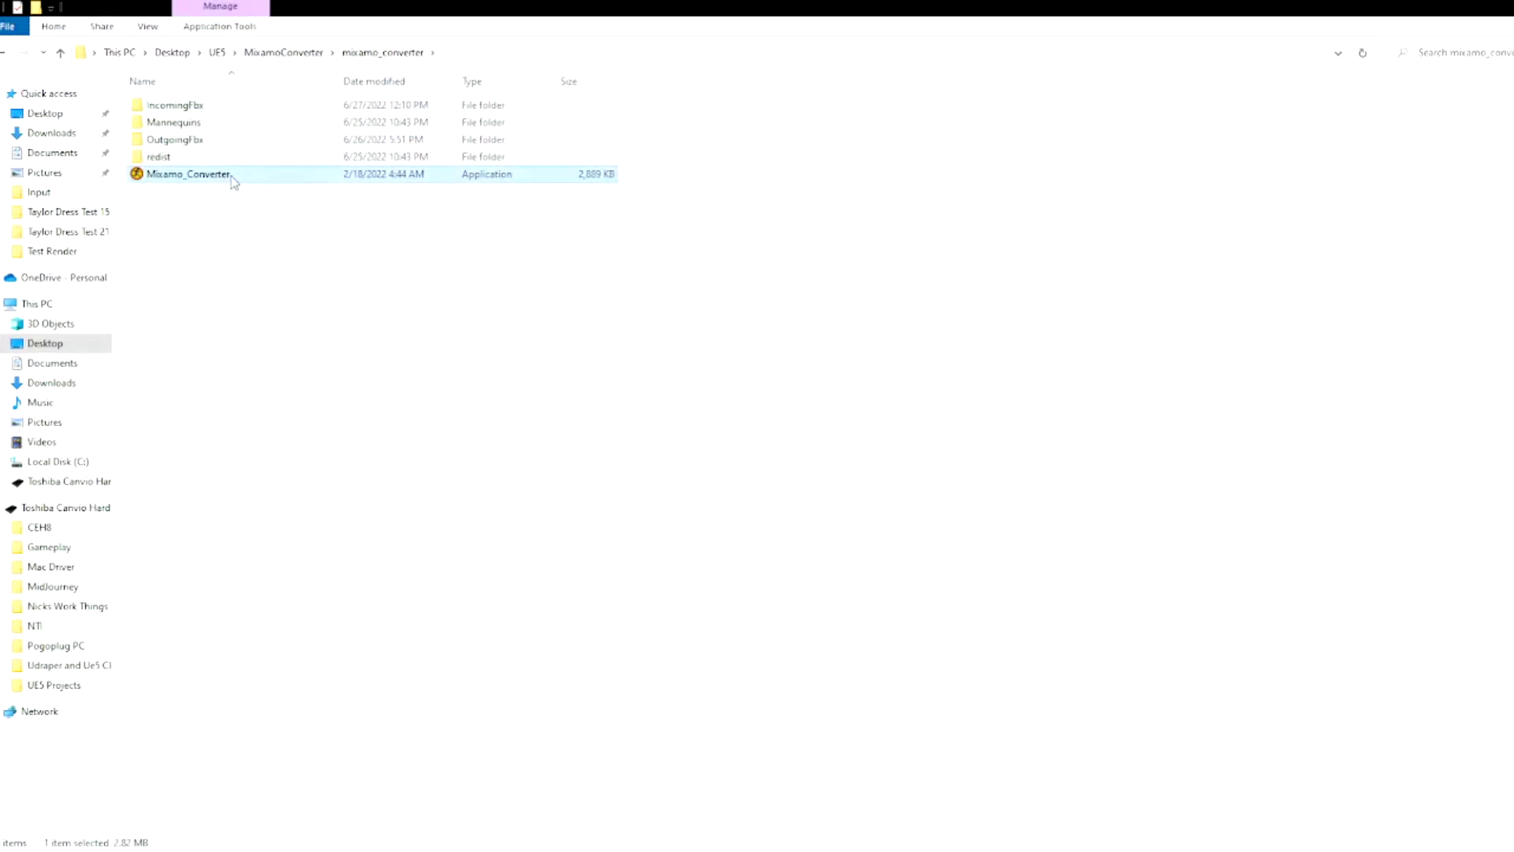
{"action": "double_click", "coordinate": [487, 176]}
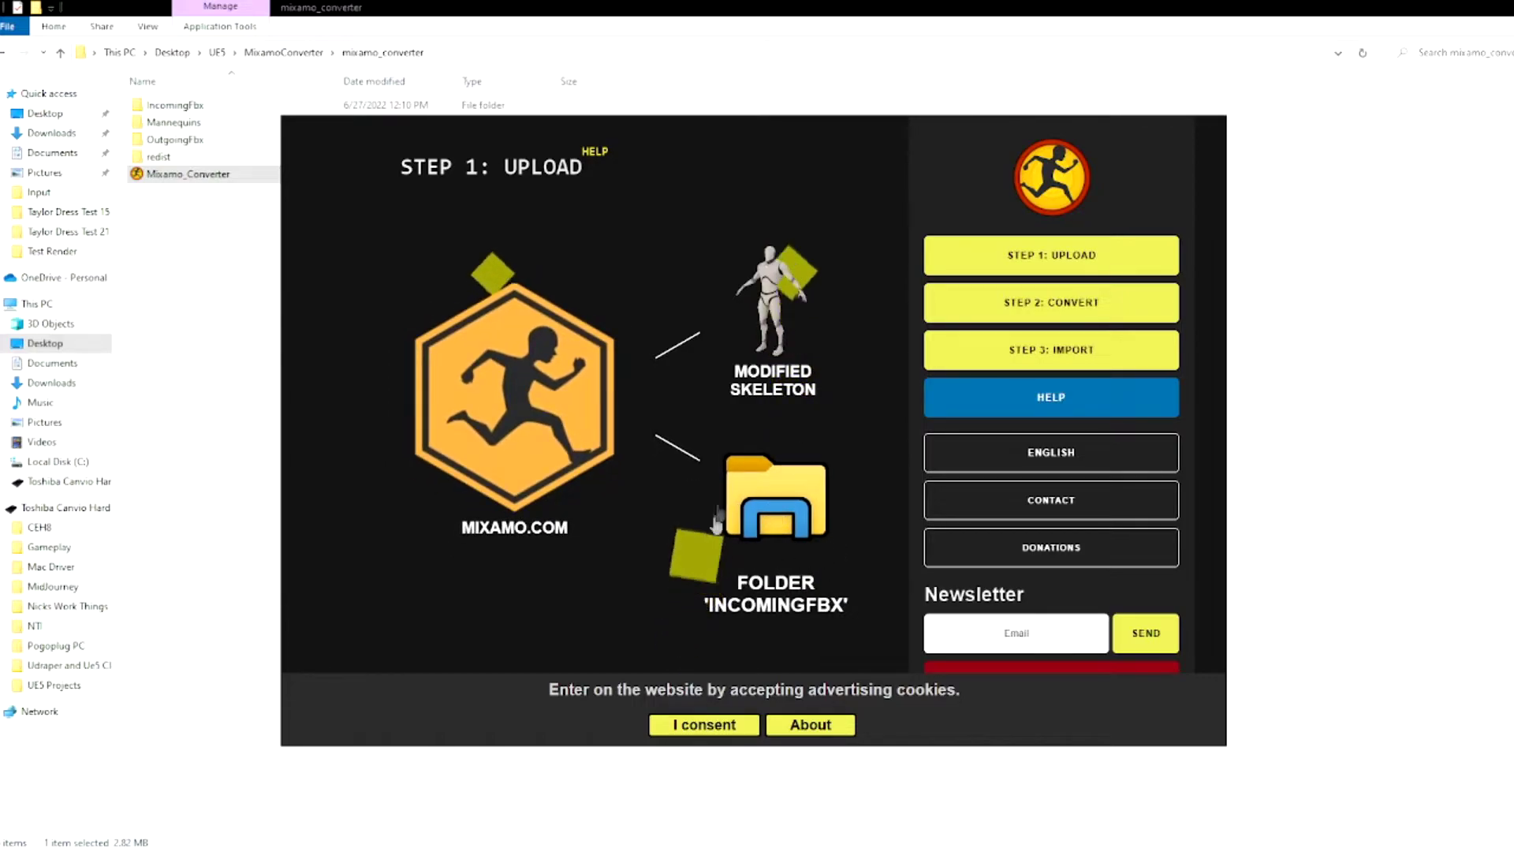
{"action": "left_click", "coordinate": [1105, 307]}
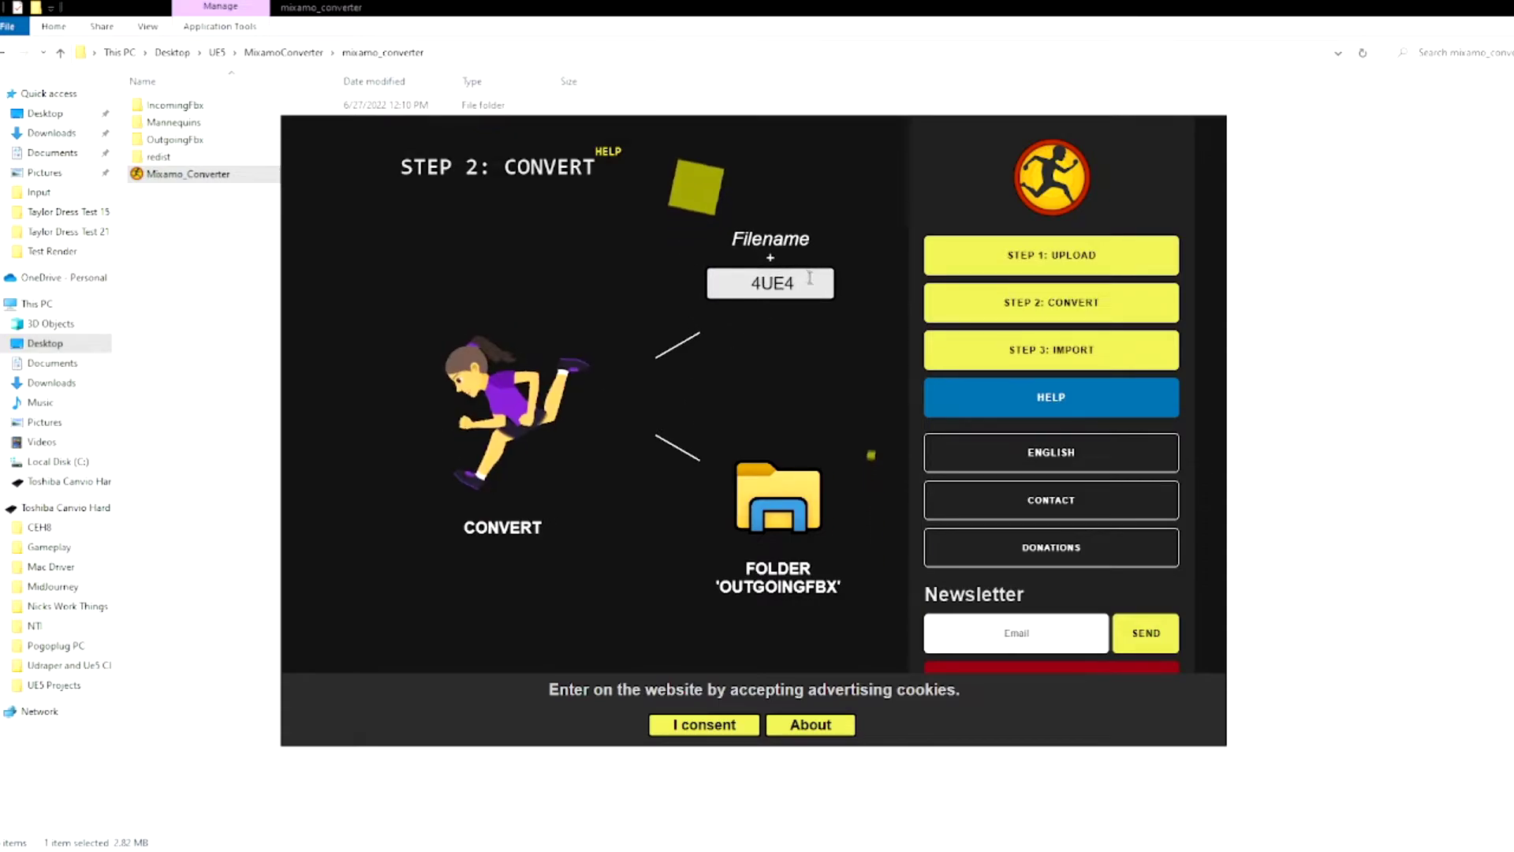
Replace the 4UE4 filename suffix with 5UE5, run the conversion and exit
{"action": "left_click", "coordinate": [814, 282]}
{"action": "double_click", "coordinate": [813, 281]}
{"action": "left_click", "coordinate": [819, 287]}
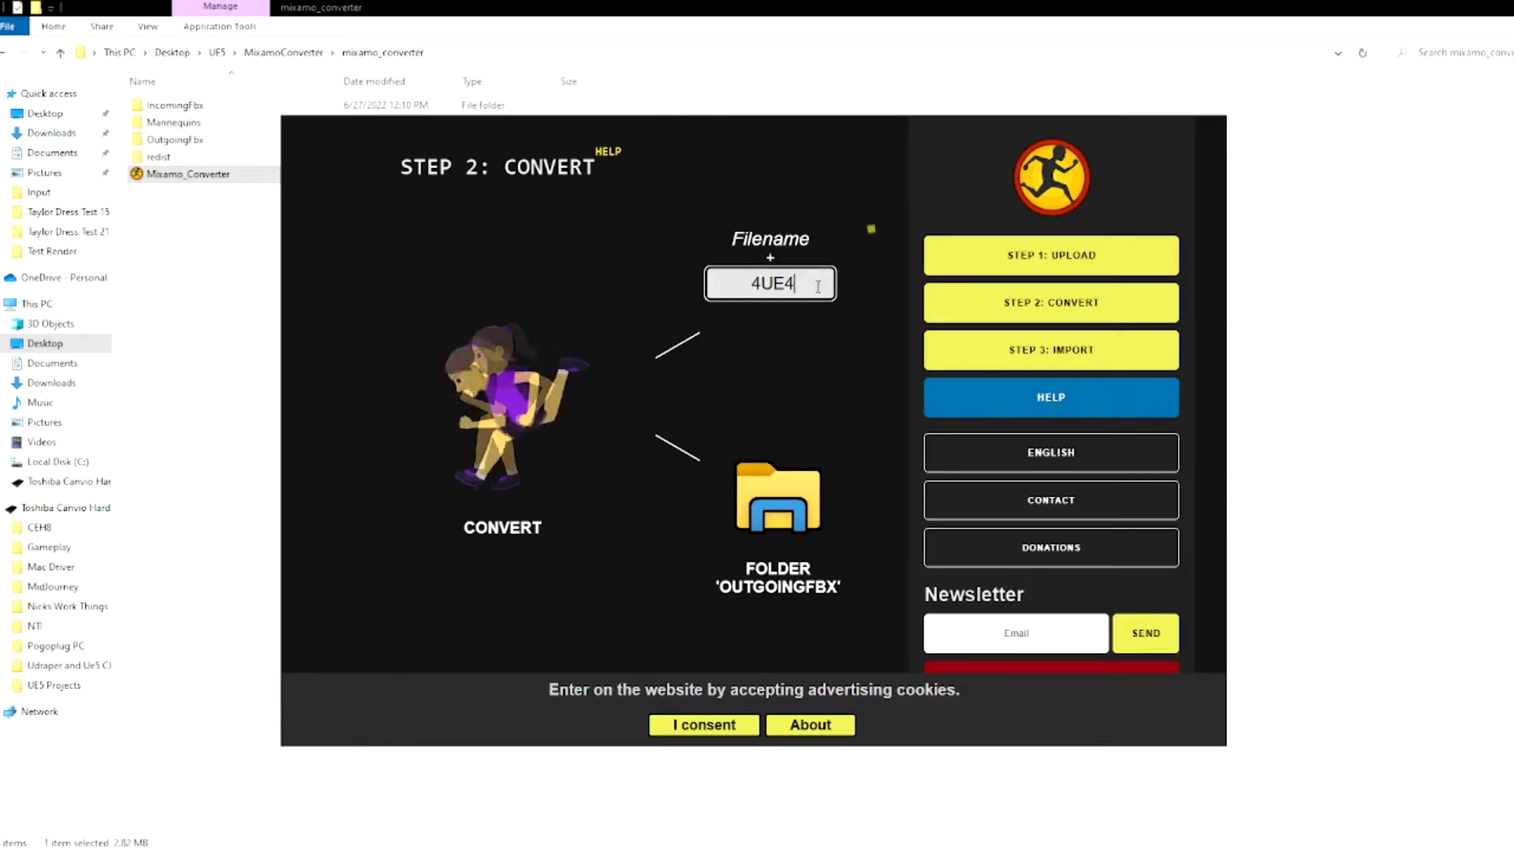
{"action": "left_click_drag", "start_coordinate": [818, 286], "coordinate": [710, 280]}
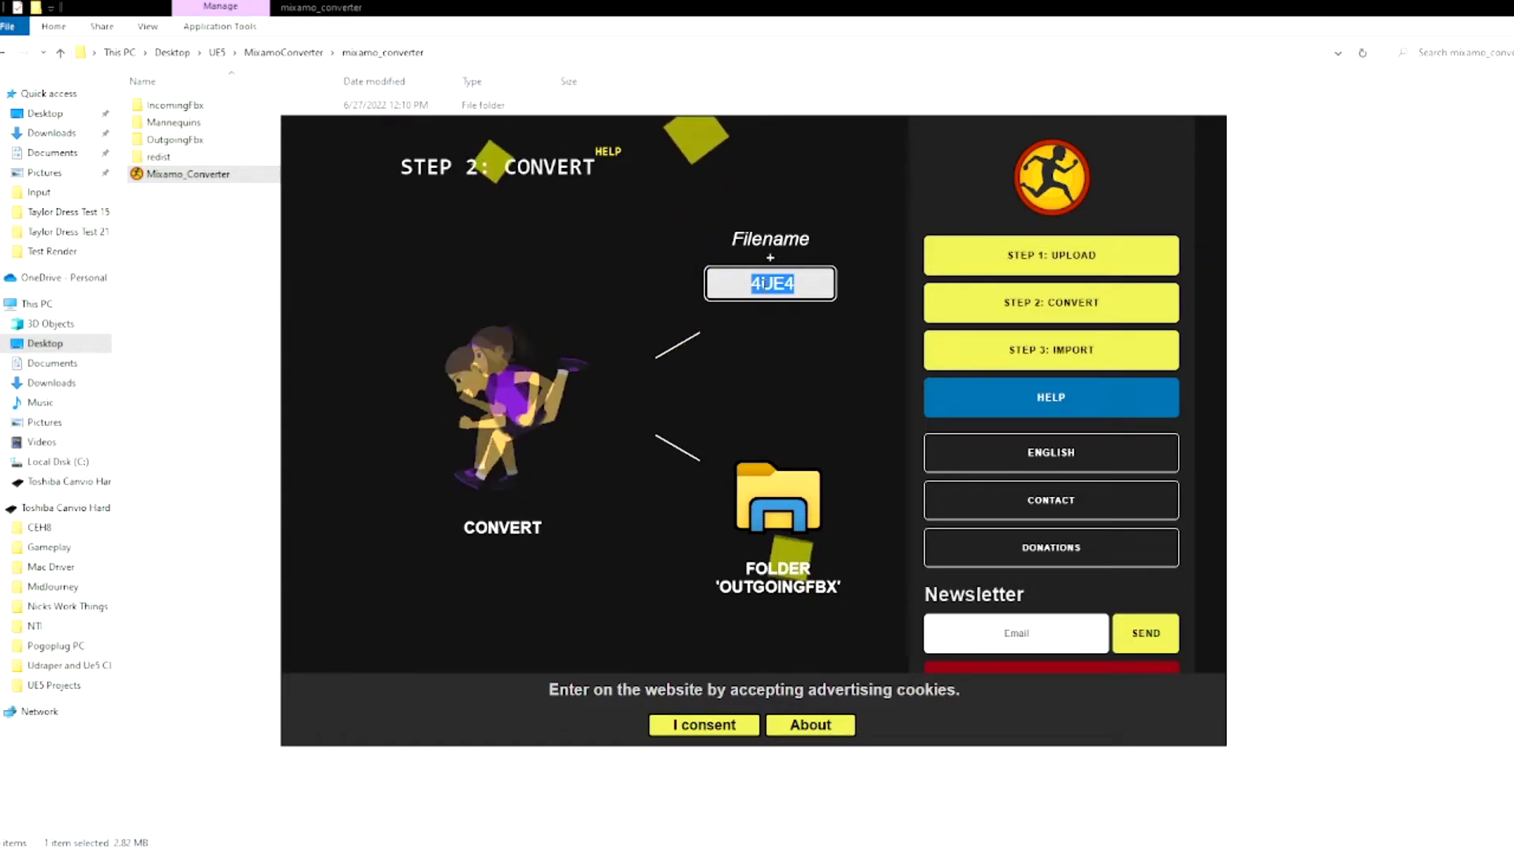
{"action": "type", "text": "5UE5"}
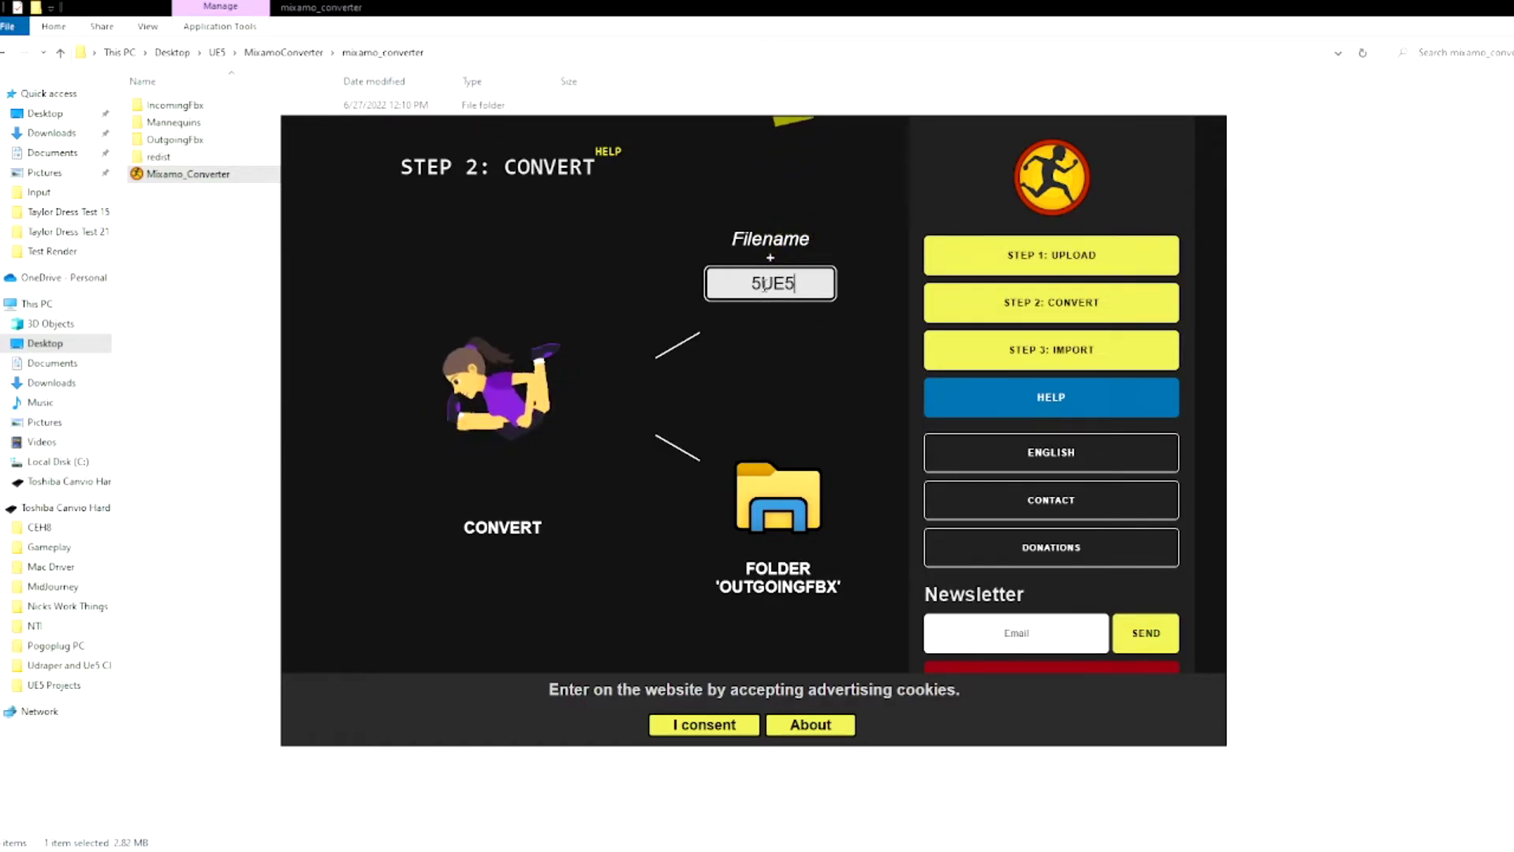
{"action": "left_click", "coordinate": [511, 427]}
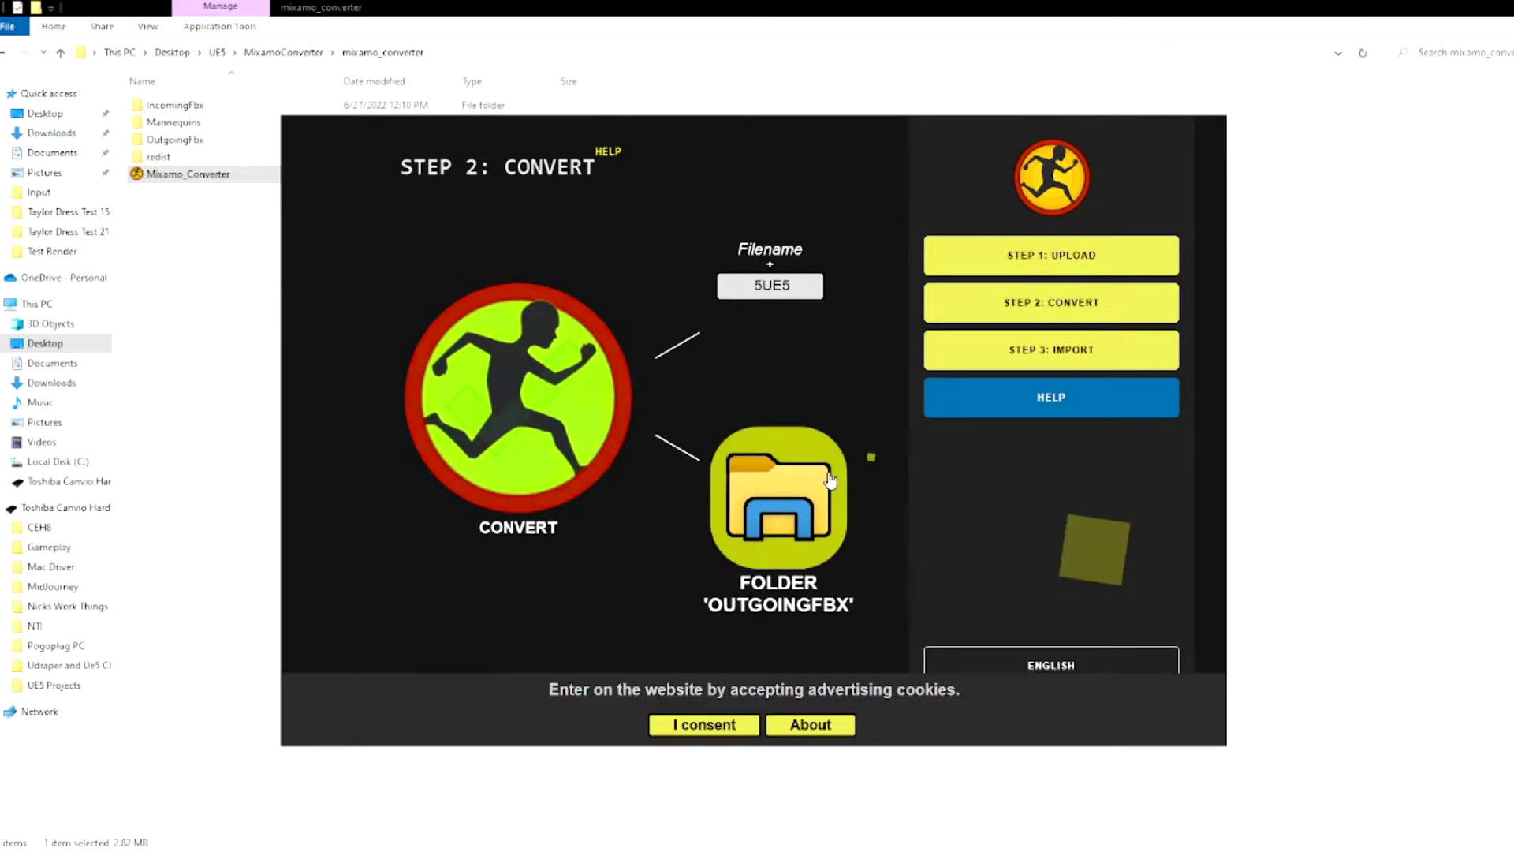
{"action": "scroll", "coordinate": [1049, 457], "scroll_direction": "down", "scroll_amount": 5}
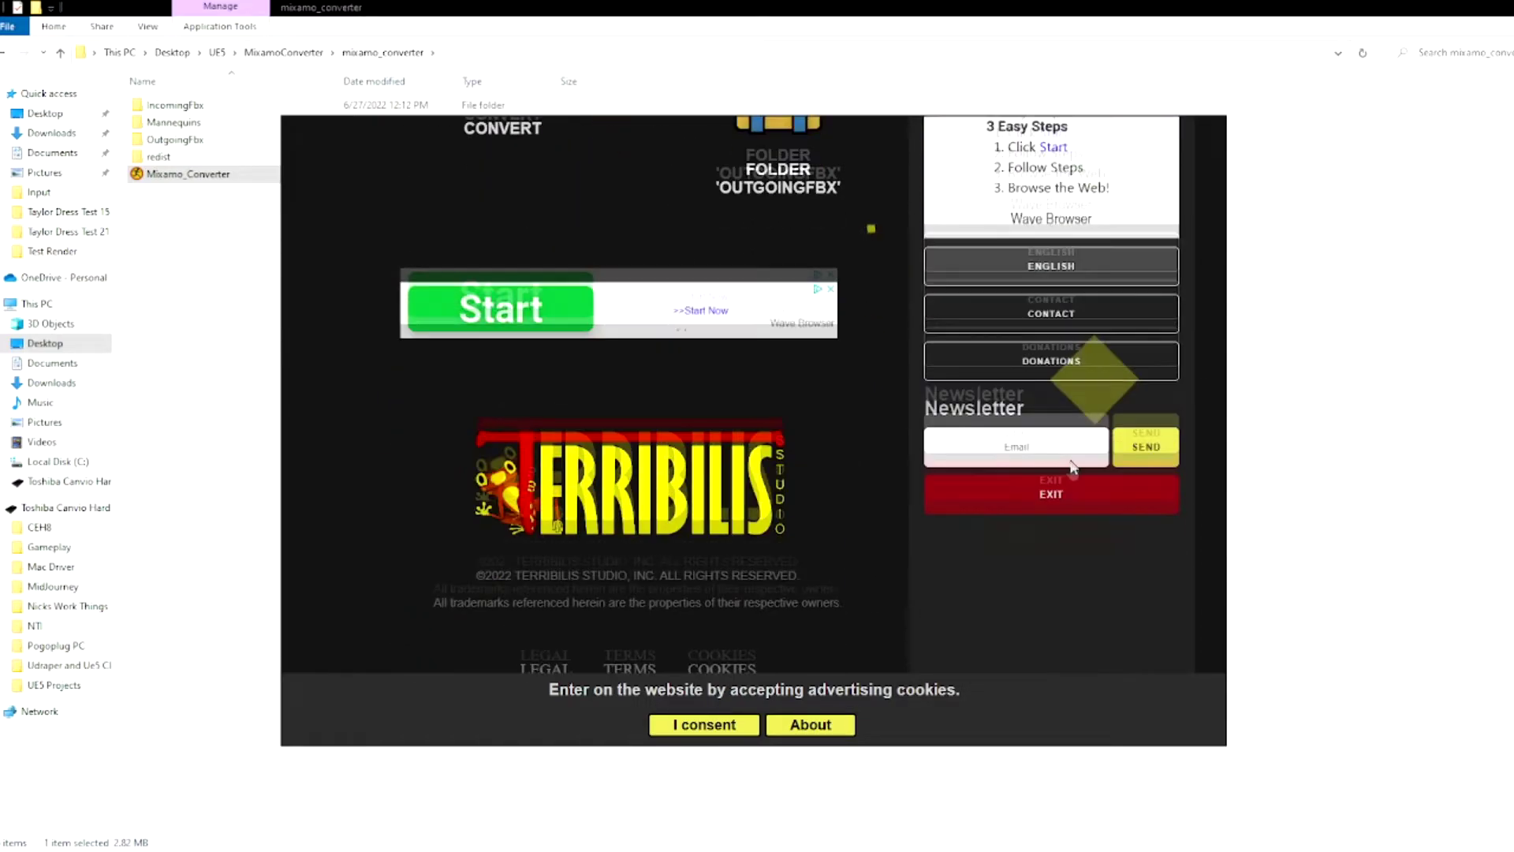
{"action": "left_click", "coordinate": [1078, 466]}
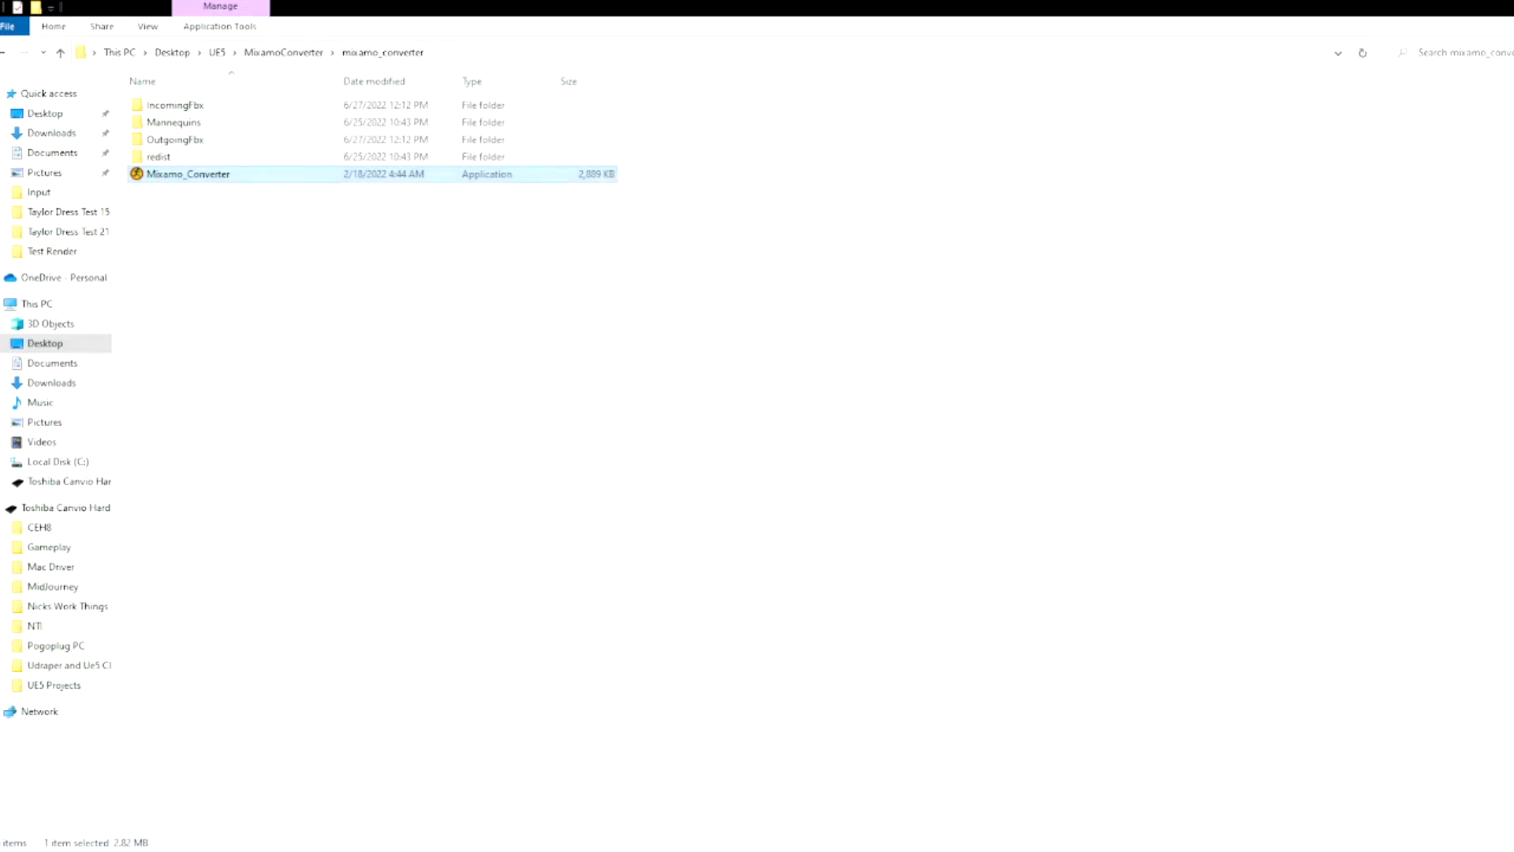
Open OutgoingFbx and select the converted StepHipHopDance5UE5 file
{"action": "double_click", "coordinate": [314, 142]}
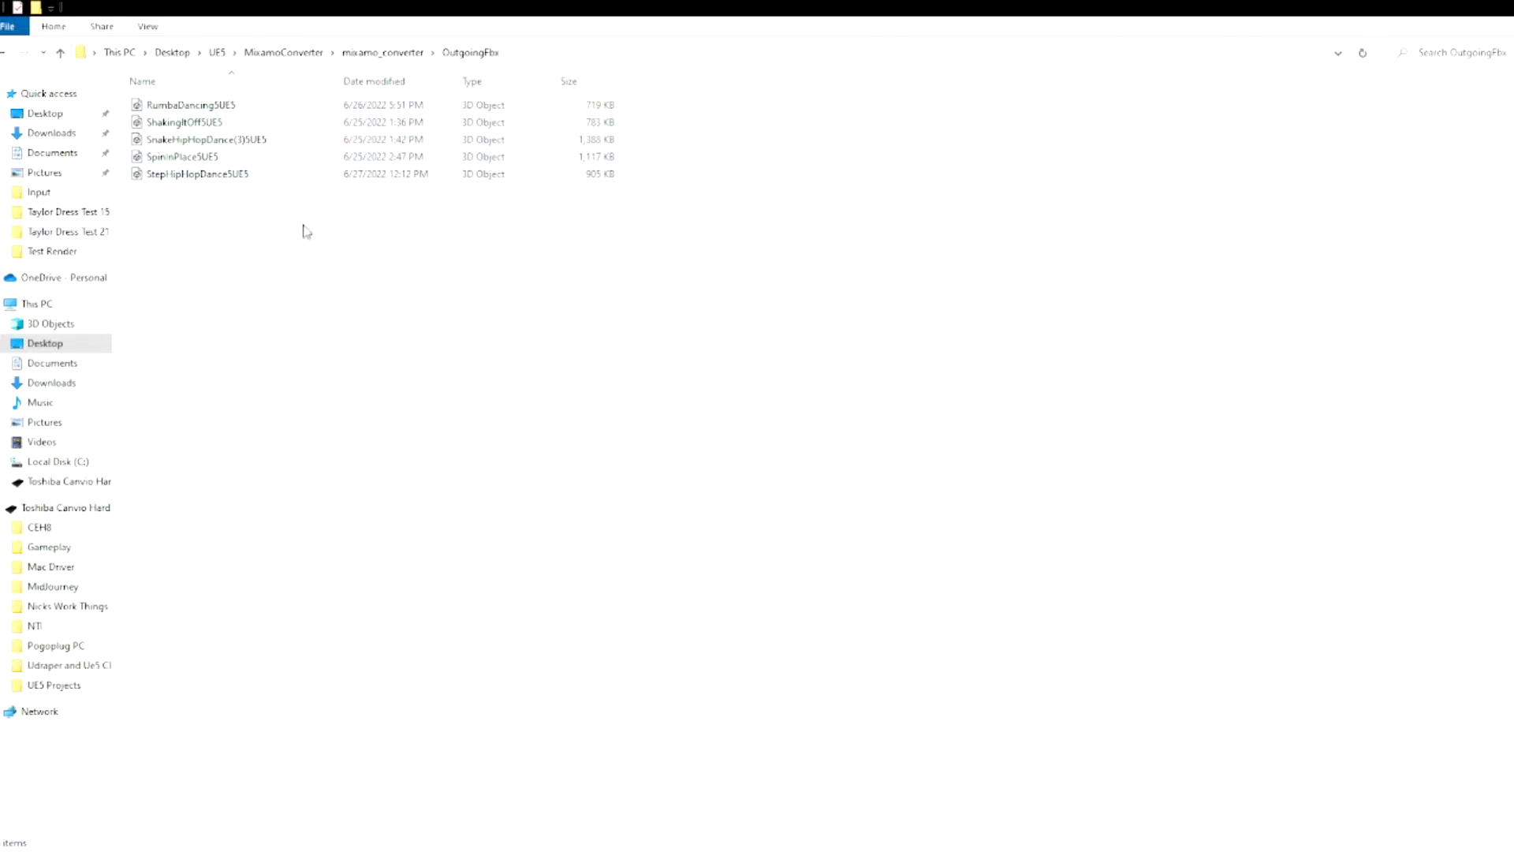
{"action": "left_click", "coordinate": [221, 177]}
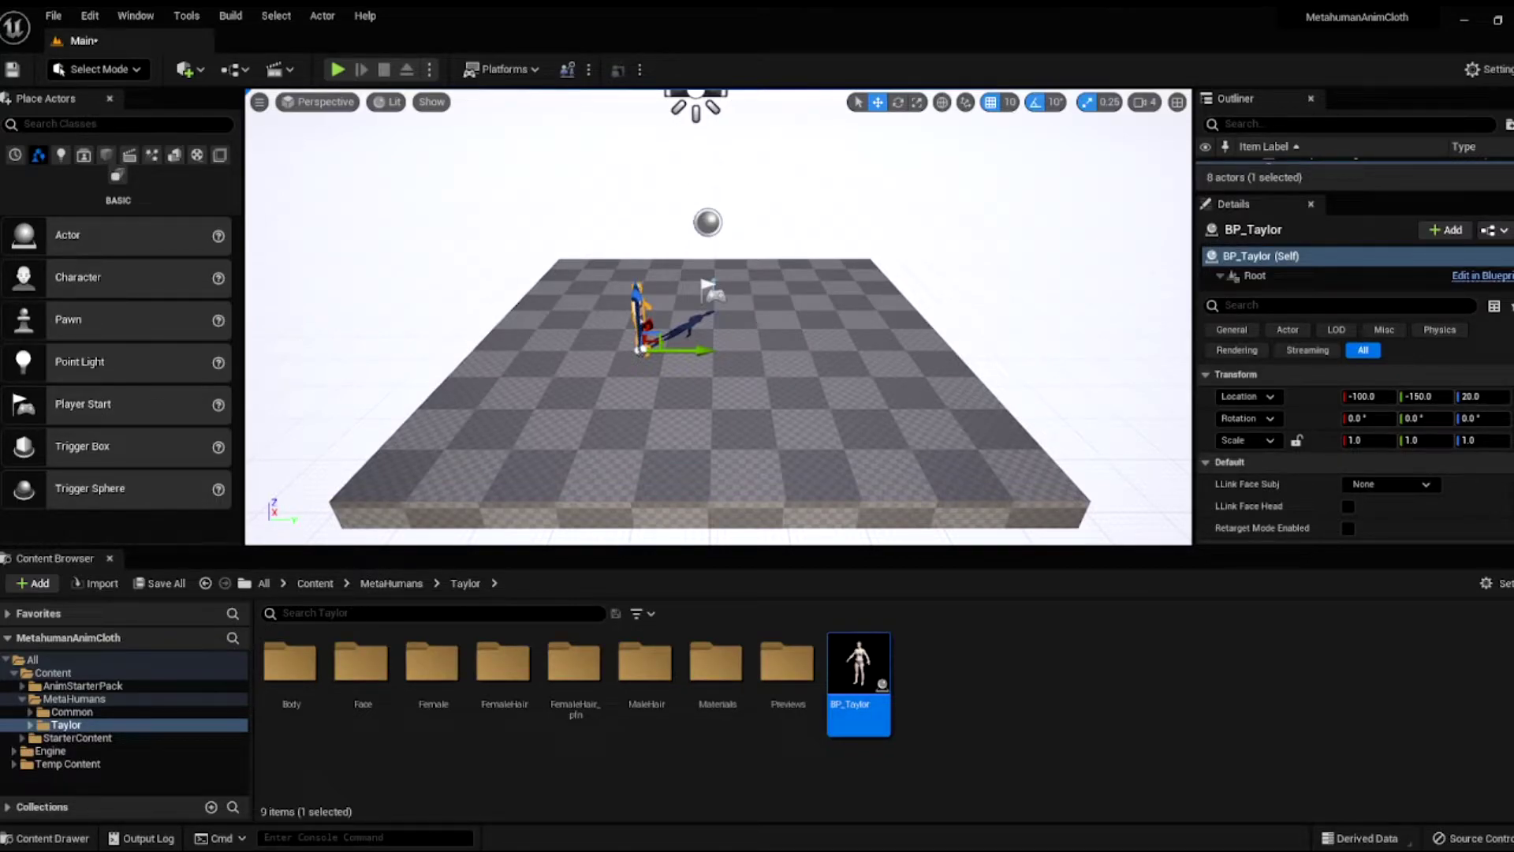
Create an Animation folder in Content and open it
{"action": "left_click", "coordinate": [101, 675]}
{"action": "left_click", "coordinate": [781, 685]}
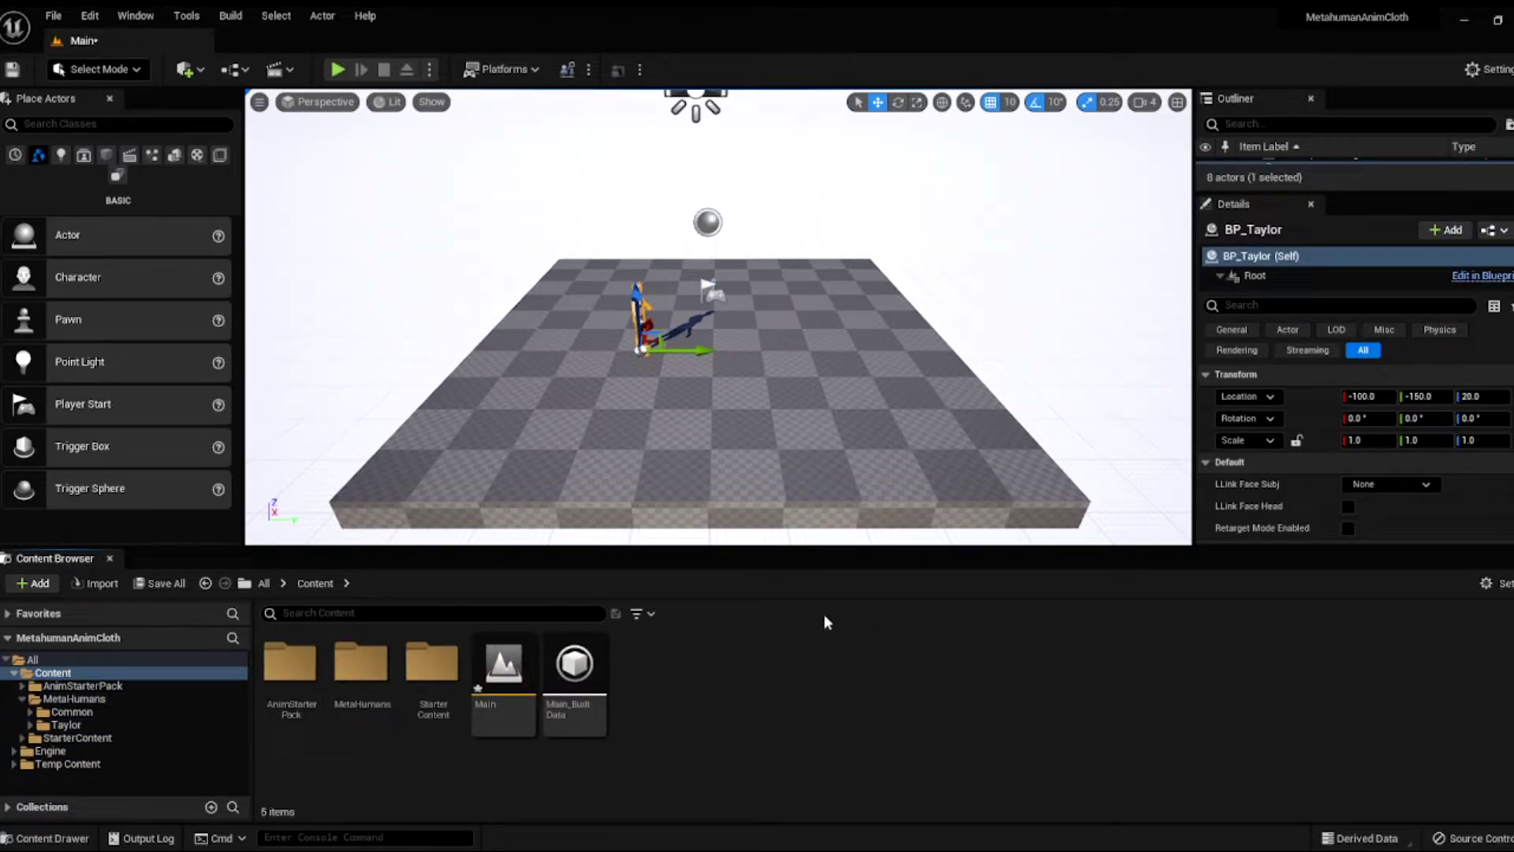
{"action": "key", "text": "ctrl+shift+n"}
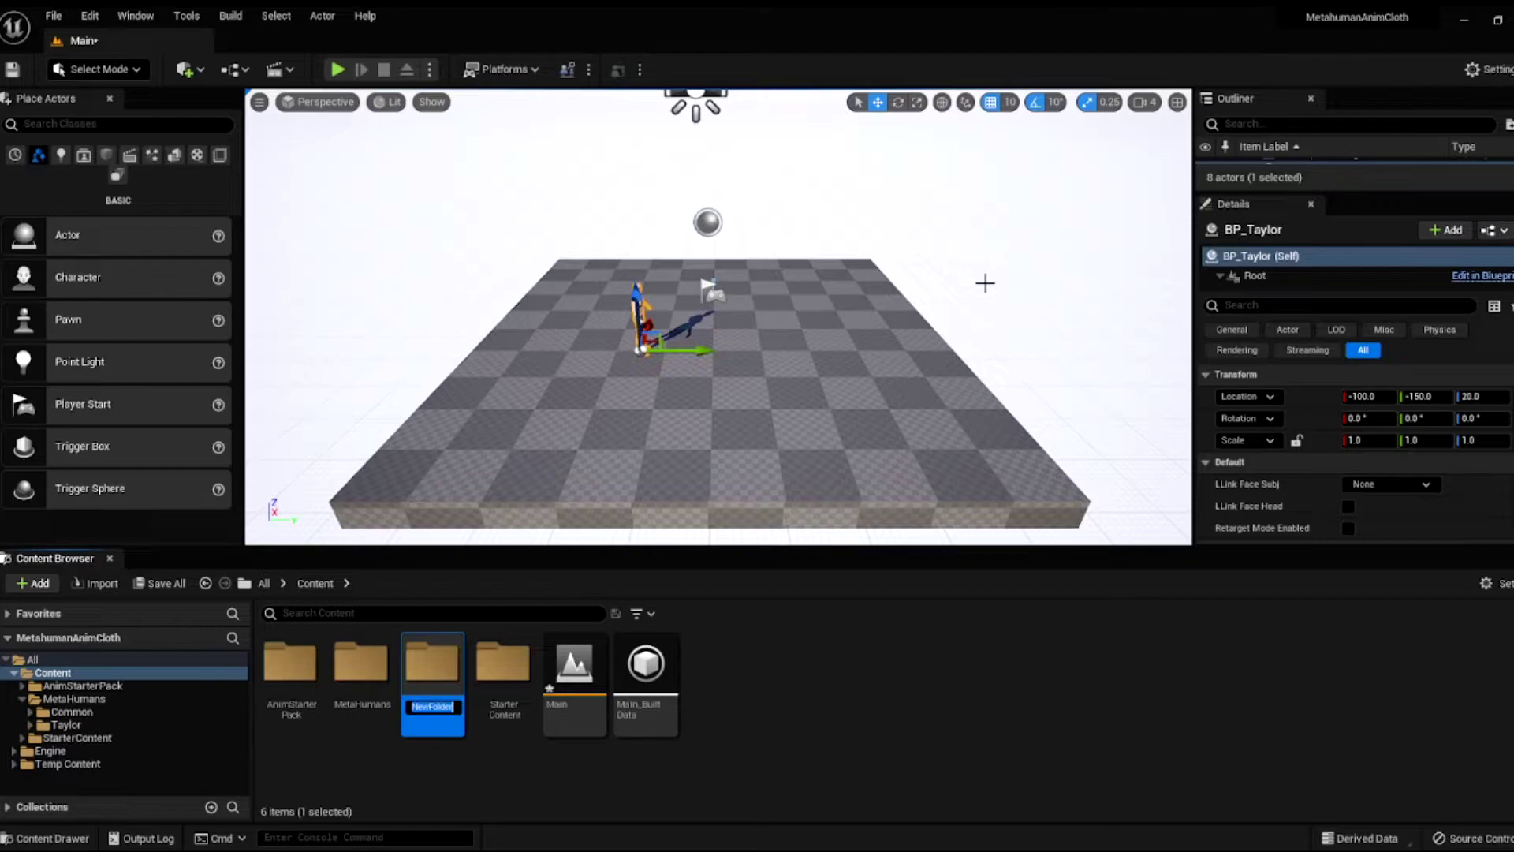
{"action": "type", "text": "Animation"}
{"action": "key", "text": "Return"}
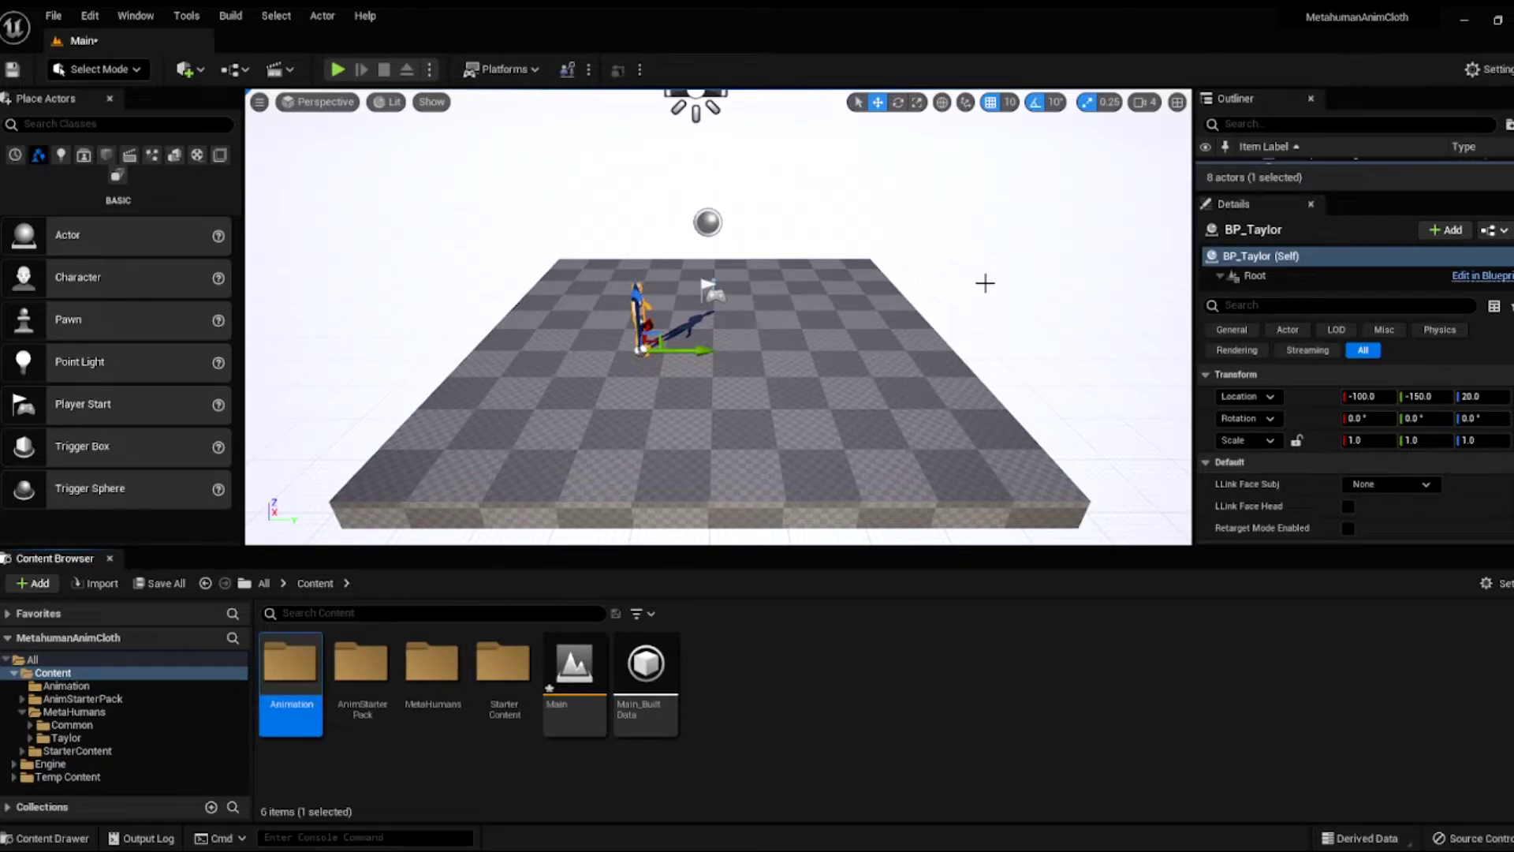
{"action": "double_click", "coordinate": [289, 666]}
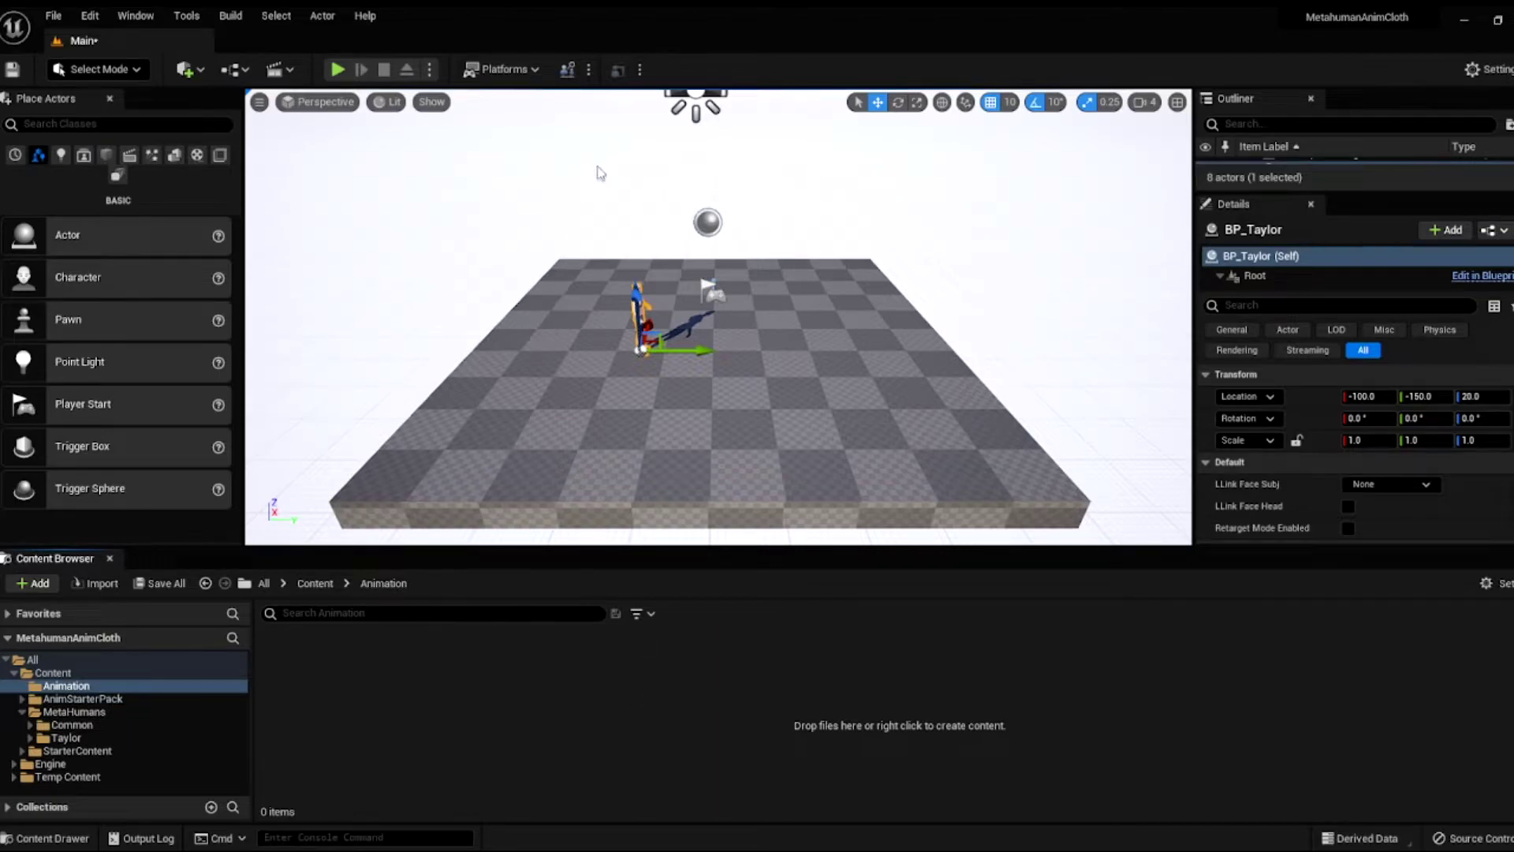
Create Mannequin and Metahuman subfolders inside Animation, then select the MetaHuman for rotation
{"action": "key", "text": "ctrl+shift+n"}
{"action": "type", "text": "Manneq"}
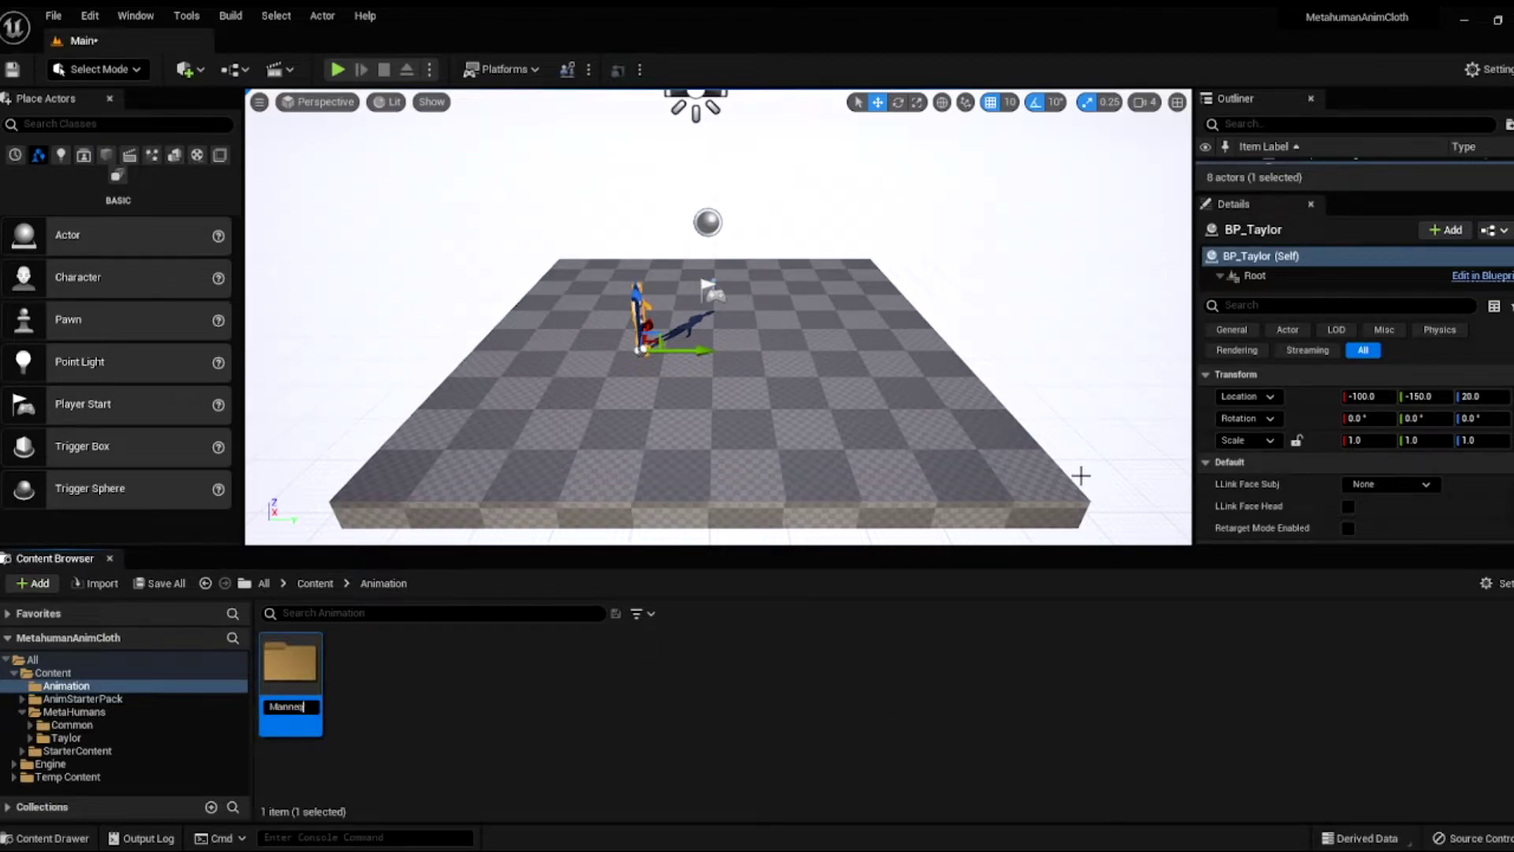
{"action": "type", "text": "uin"}
{"action": "key", "text": "Return"}
{"action": "left_click", "coordinate": [684, 658]}
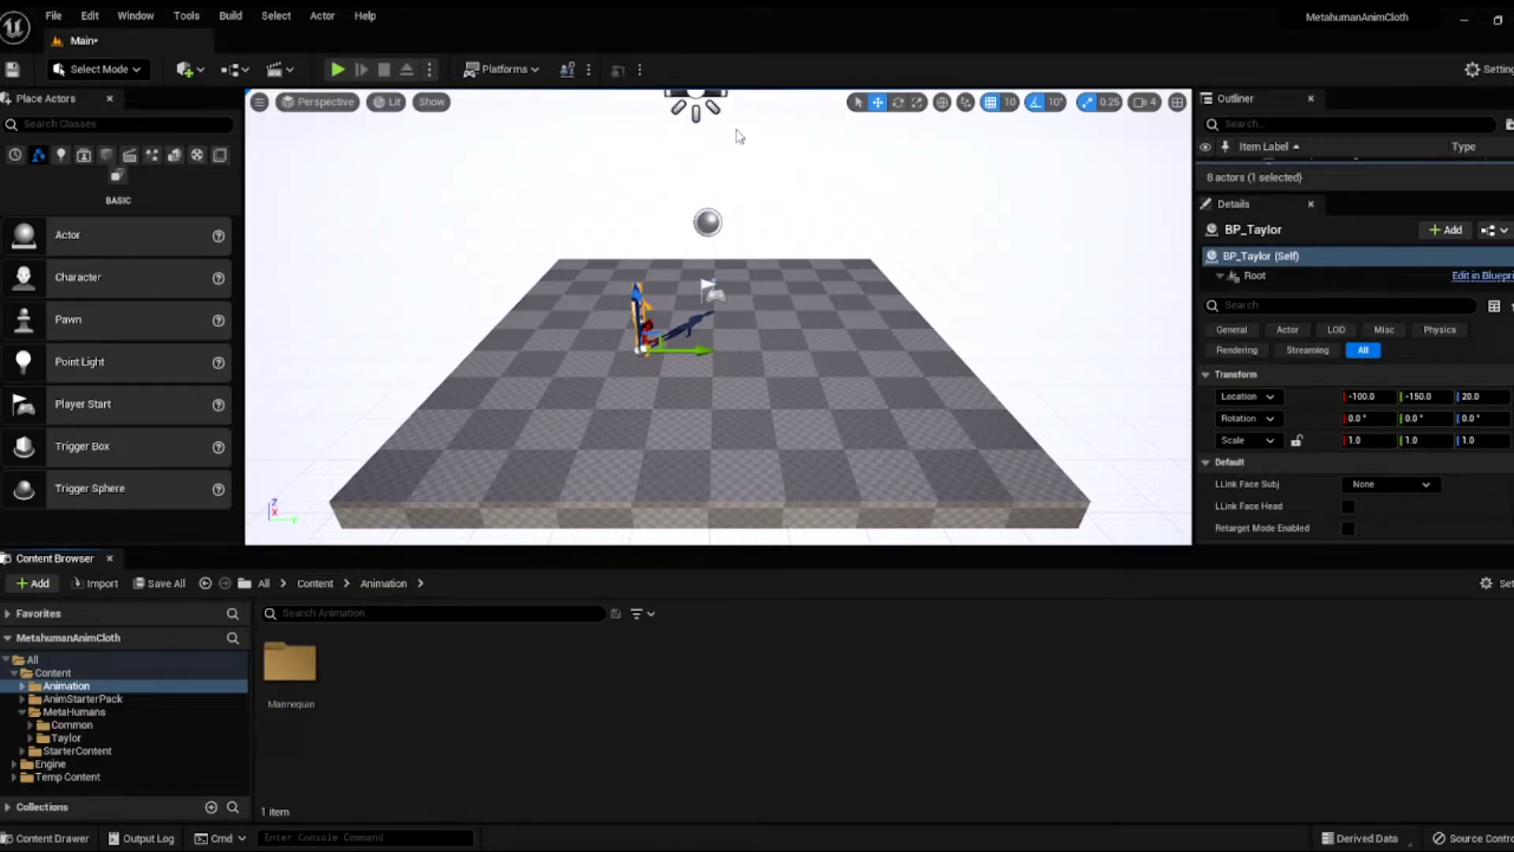
{"action": "key", "text": "ctrl+shift+n"}
{"action": "type", "text": "Metahuman"}
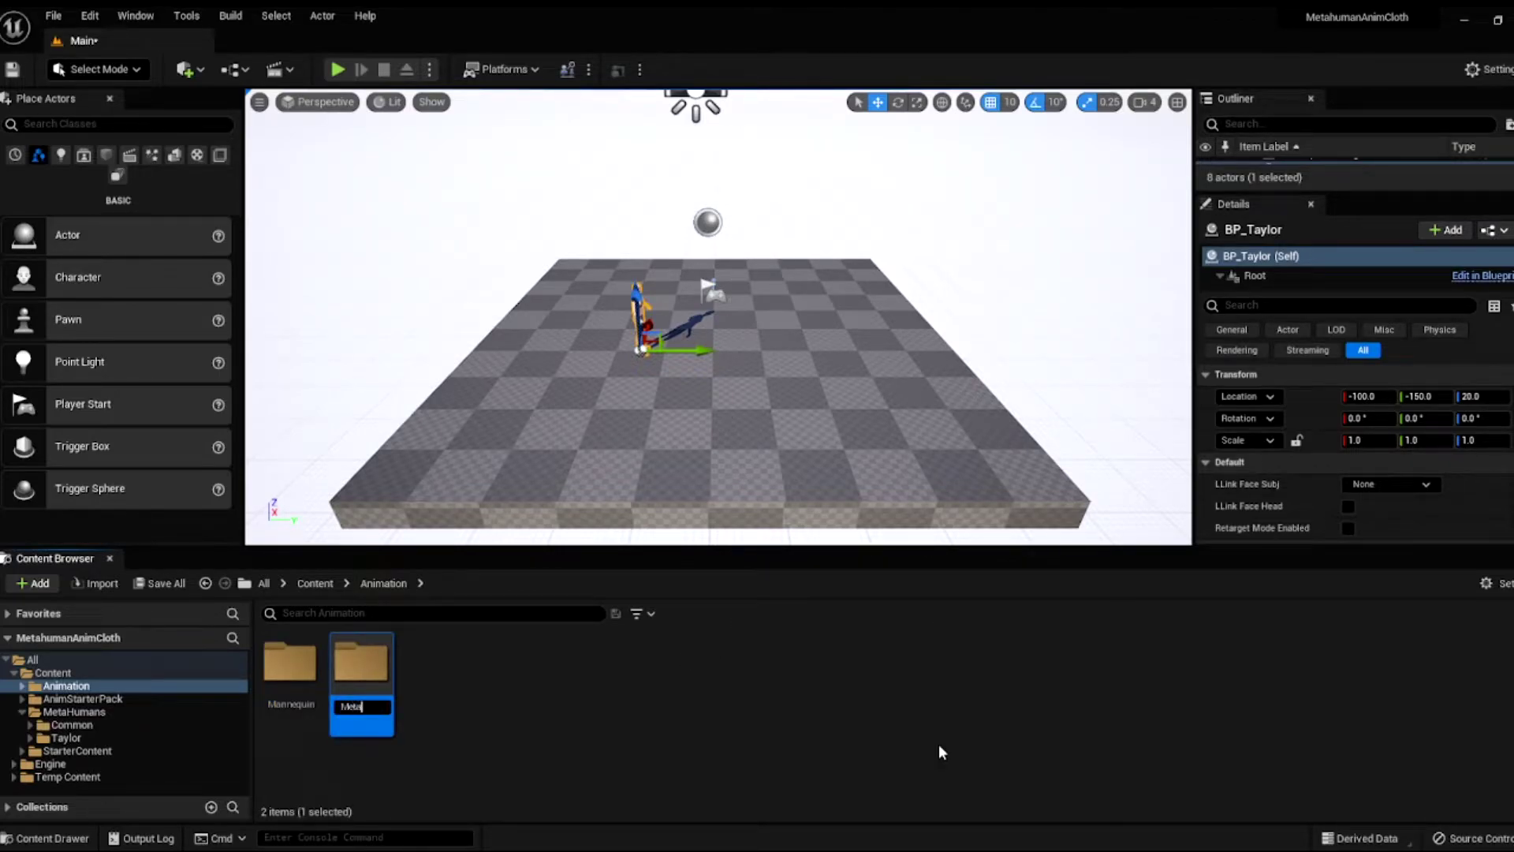
{"action": "key", "text": "Return"}
{"action": "left_click", "coordinate": [656, 354]}
{"action": "key", "text": "e"}
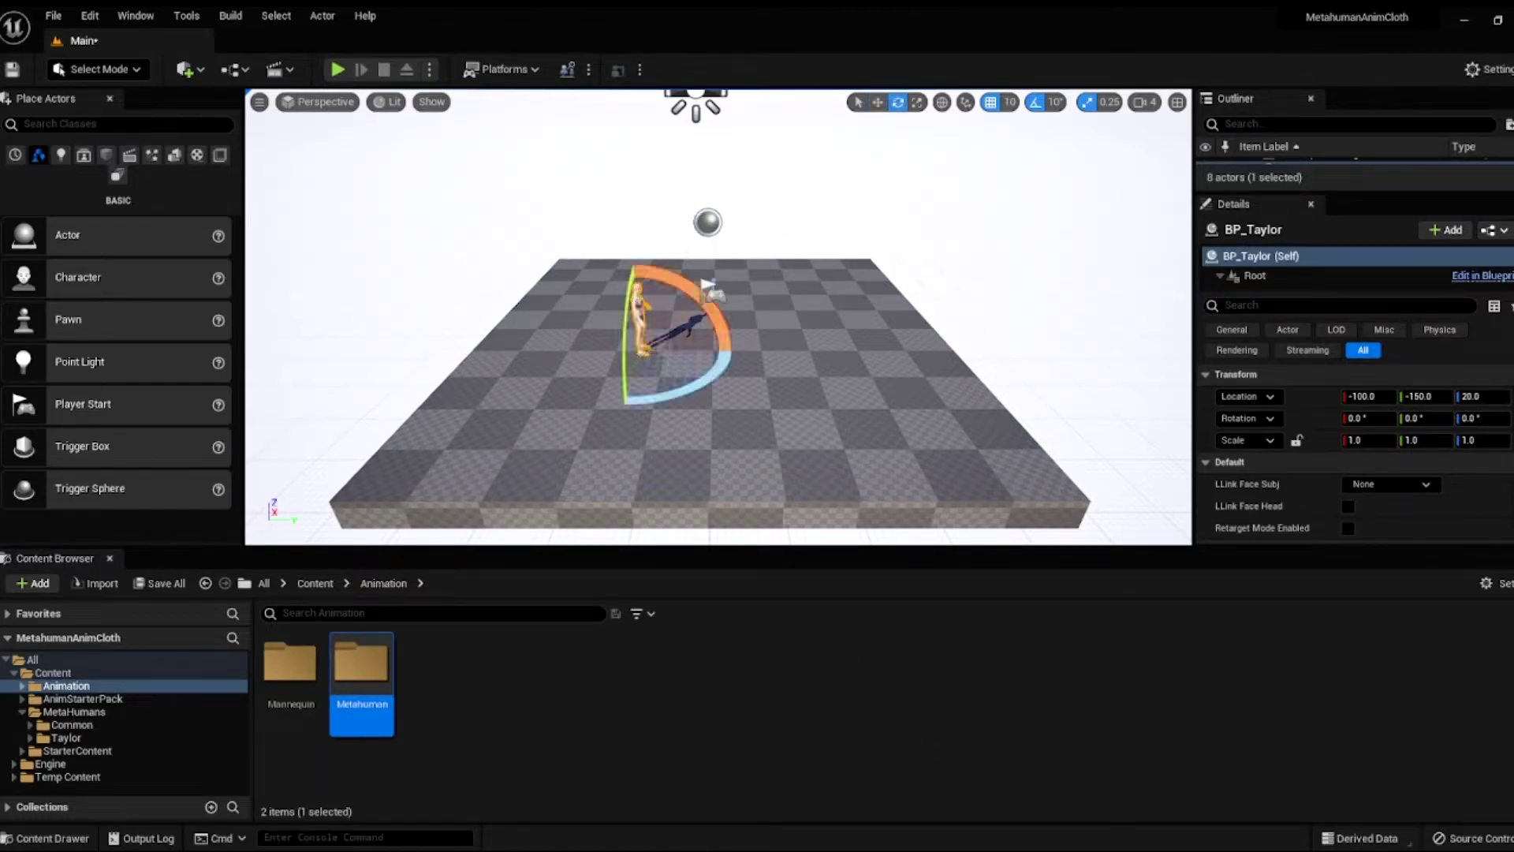
Nudge the existing MetaHuman along Y toward centre, then switch to rotation
{"action": "key", "text": "w"}
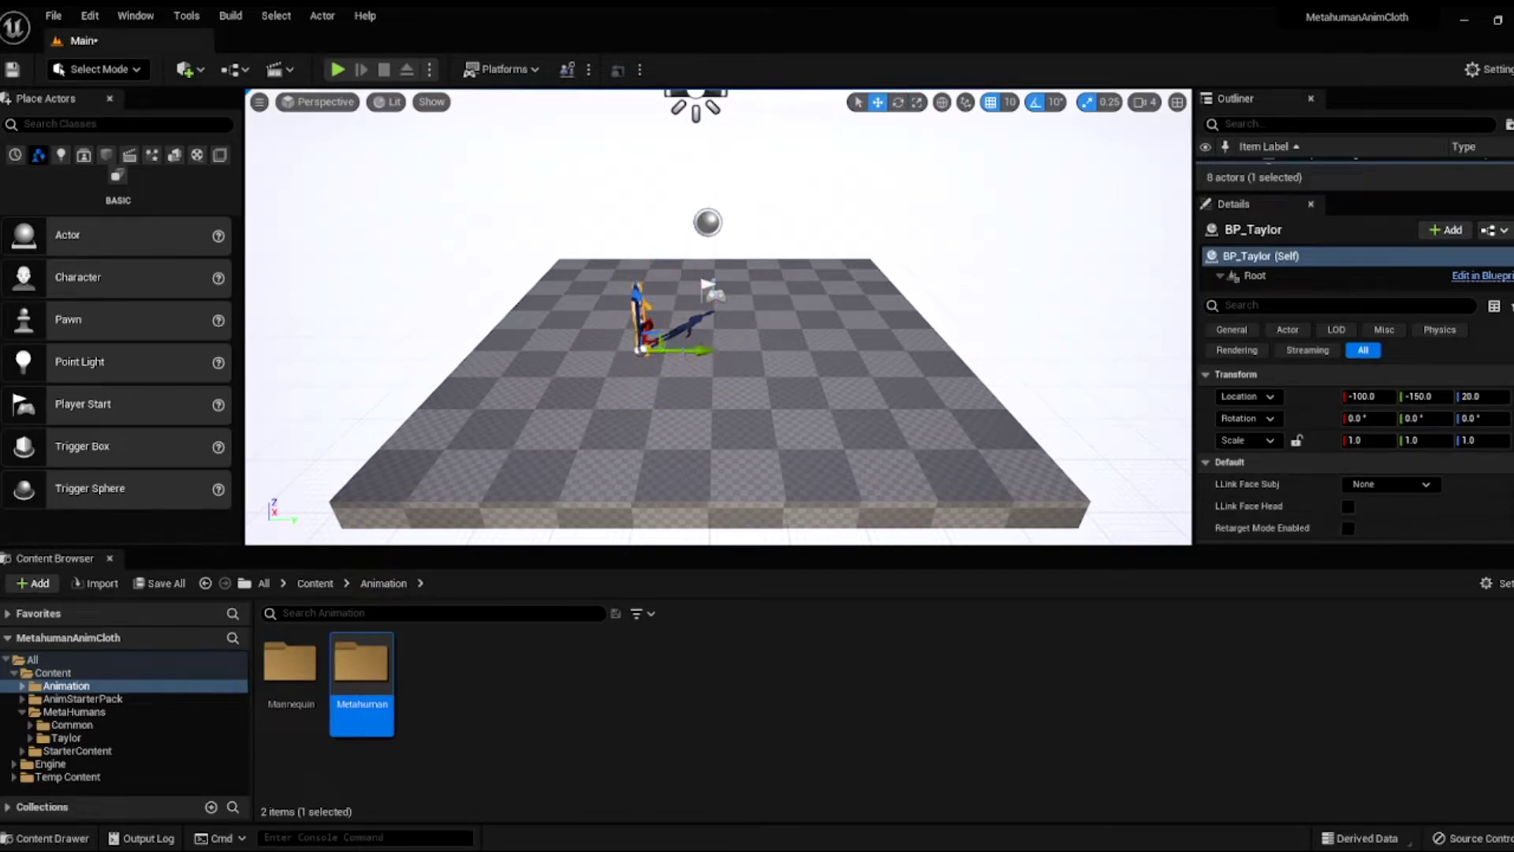
{"action": "left_click_drag", "start_coordinate": [696, 350], "coordinate": [784, 359]}
{"action": "key", "text": "e"}
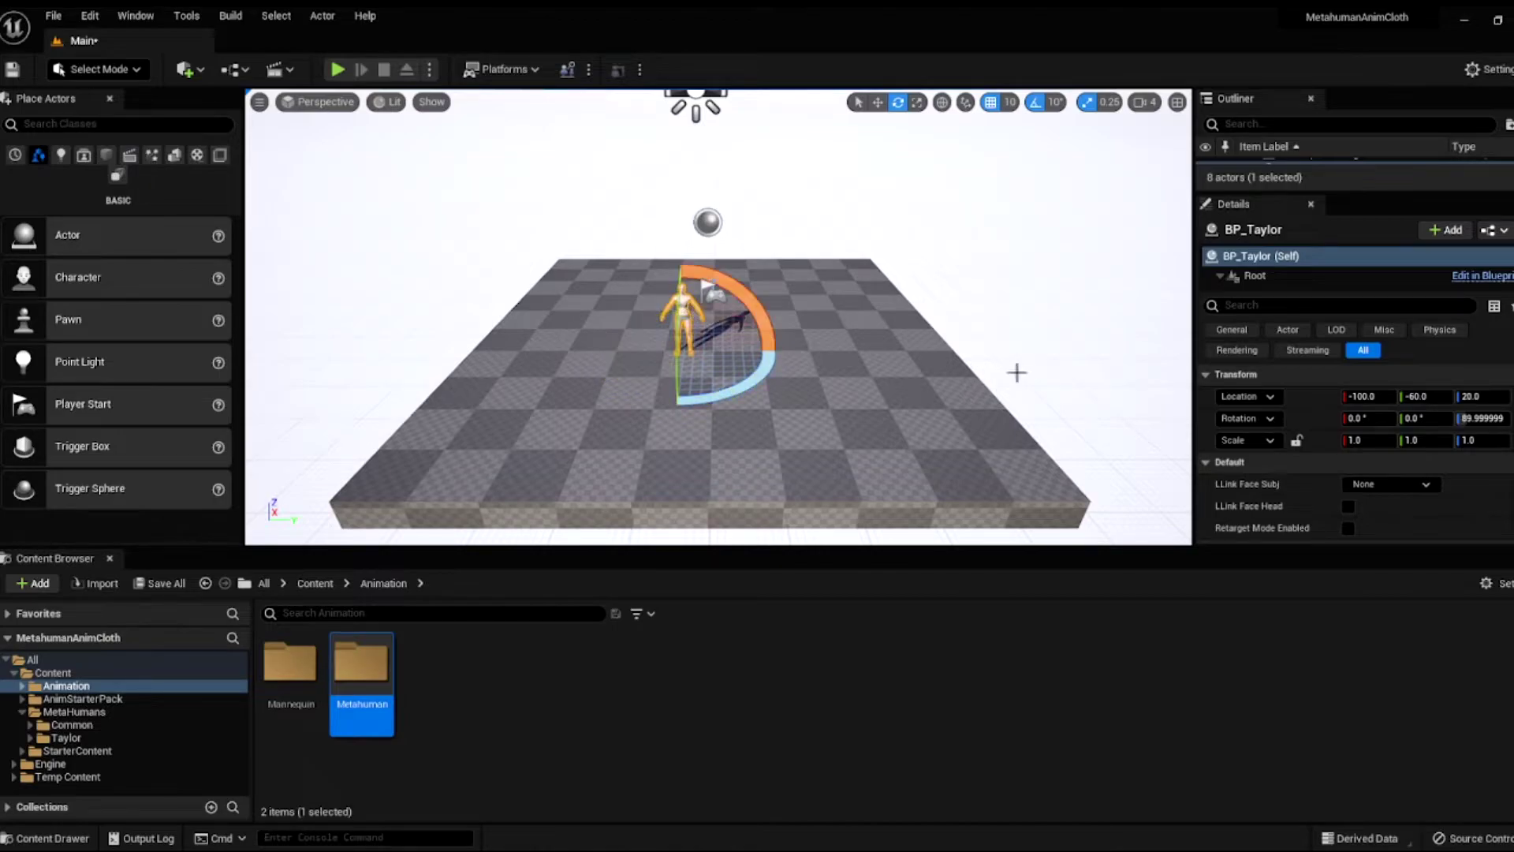
Place a fresh BP_Taylor from MetaHumans > Taylor left of centre, turned to face the camera
{"action": "scroll", "coordinate": [1014, 371], "scroll_direction": "up", "scroll_amount": 3}
{"action": "scroll", "coordinate": [1014, 372], "scroll_direction": "up", "scroll_amount": 8}
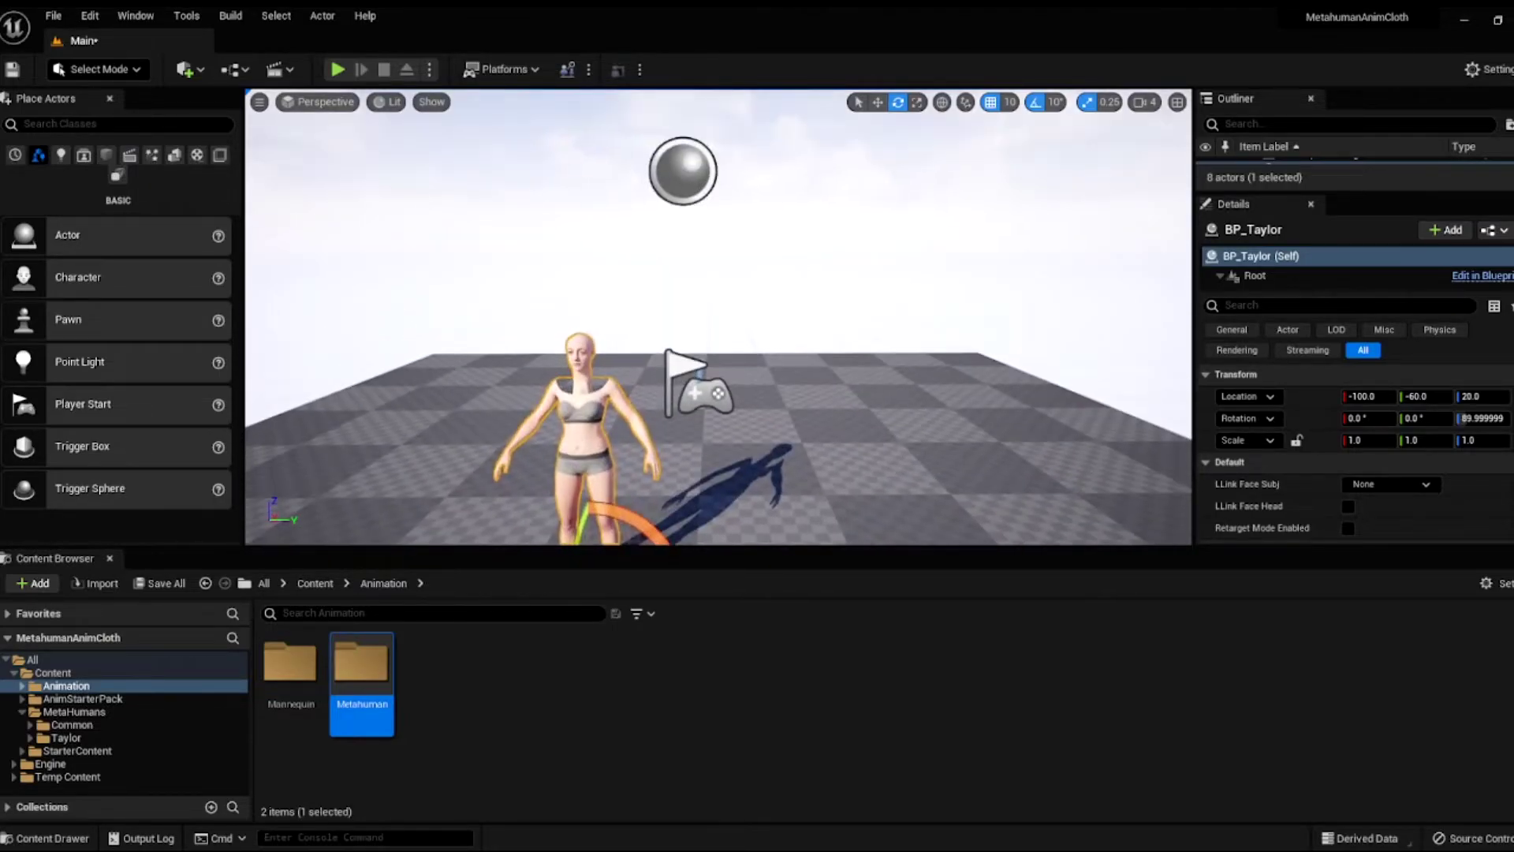
{"action": "scroll", "coordinate": [1014, 371], "scroll_direction": "up", "scroll_amount": 5}
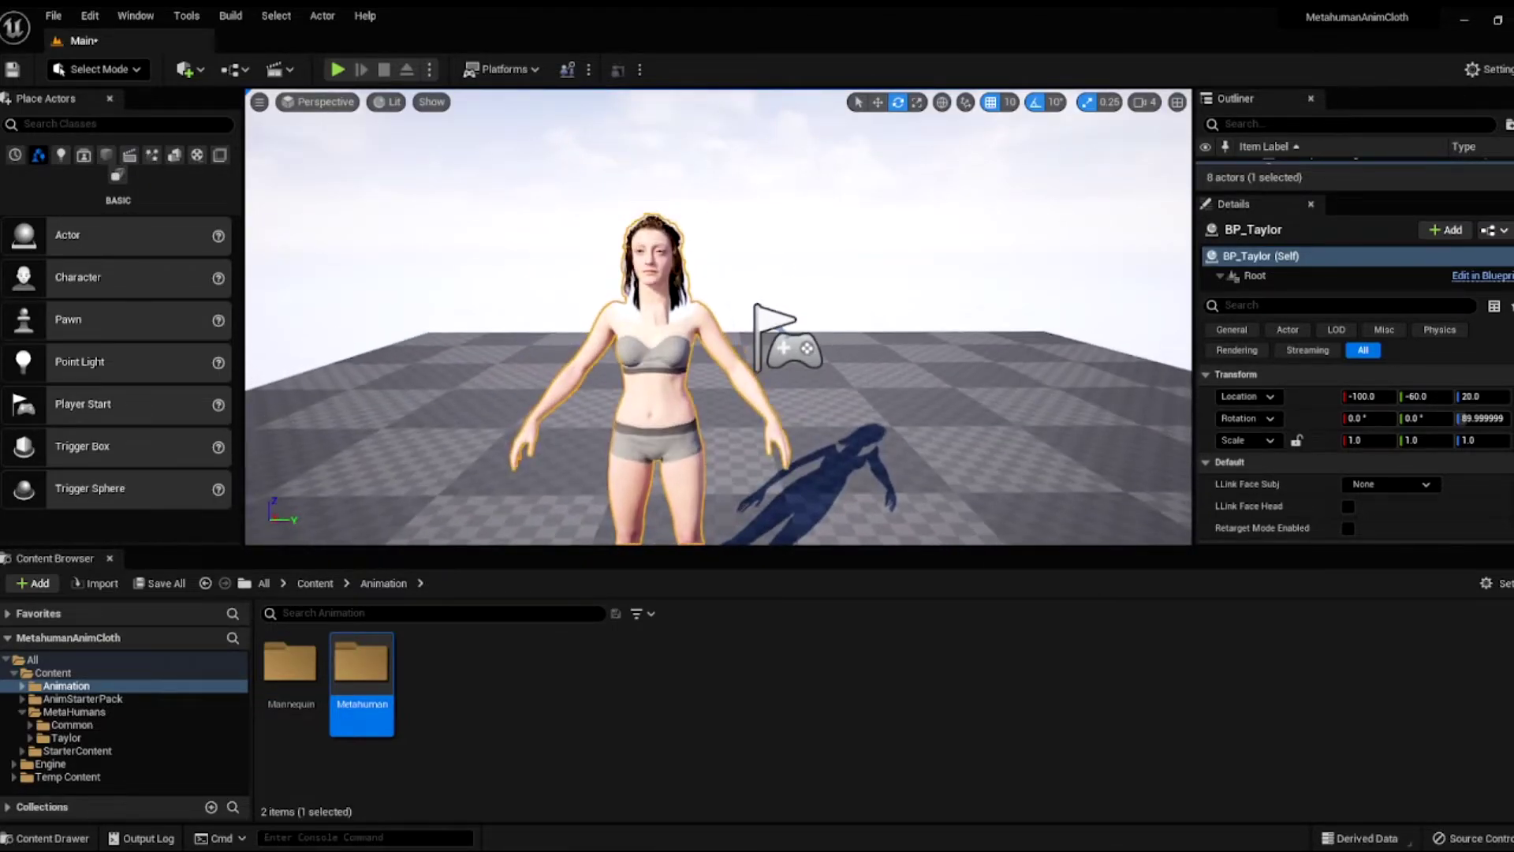
{"action": "scroll", "coordinate": [663, 316], "scroll_direction": "up", "scroll_amount": 6}
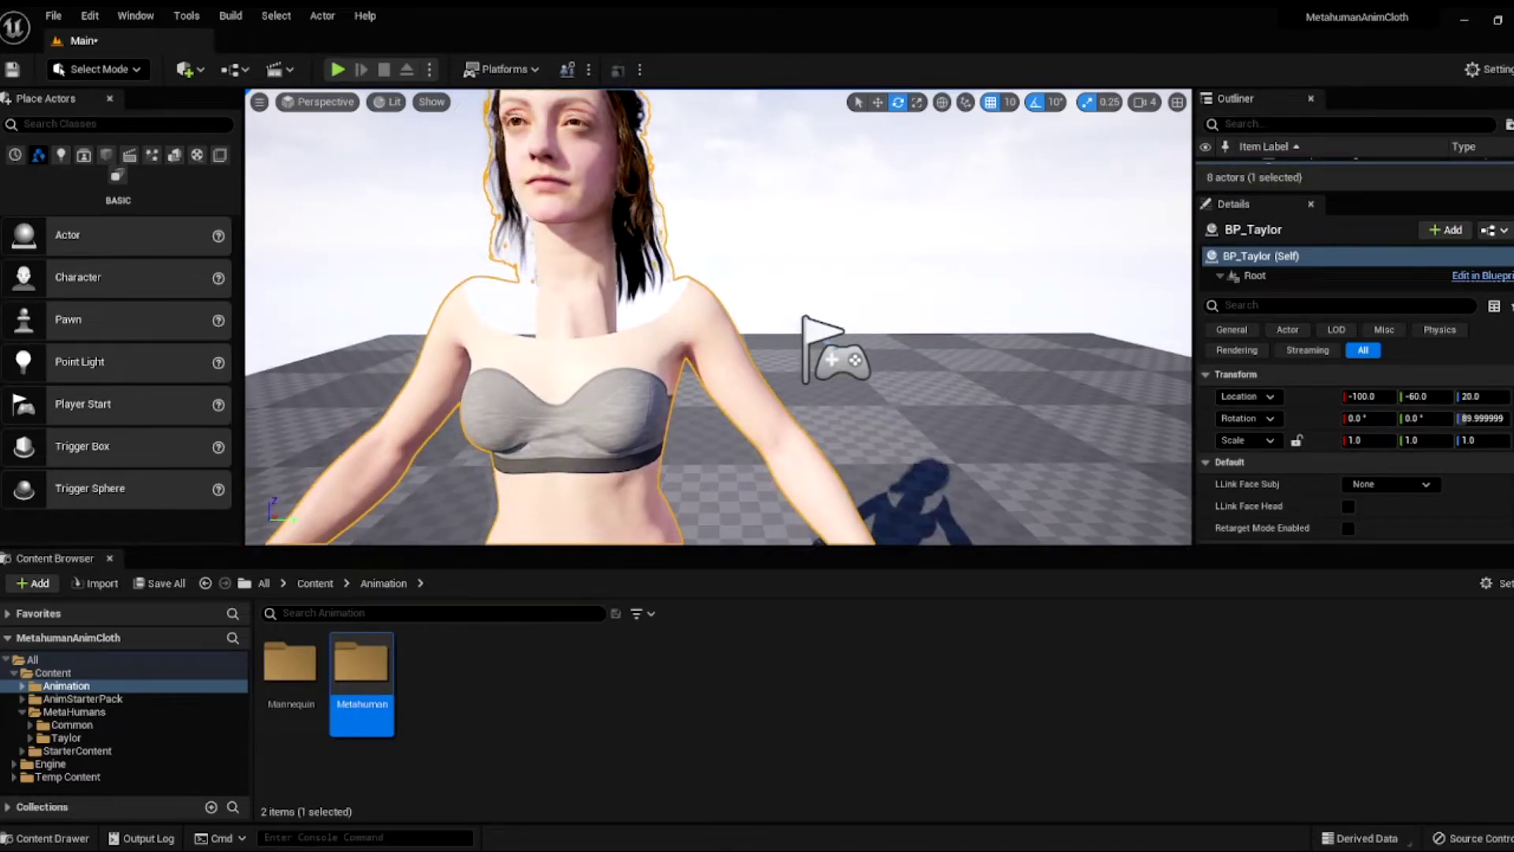
{"action": "scroll", "coordinate": [707, 274], "scroll_direction": "up", "scroll_amount": 1}
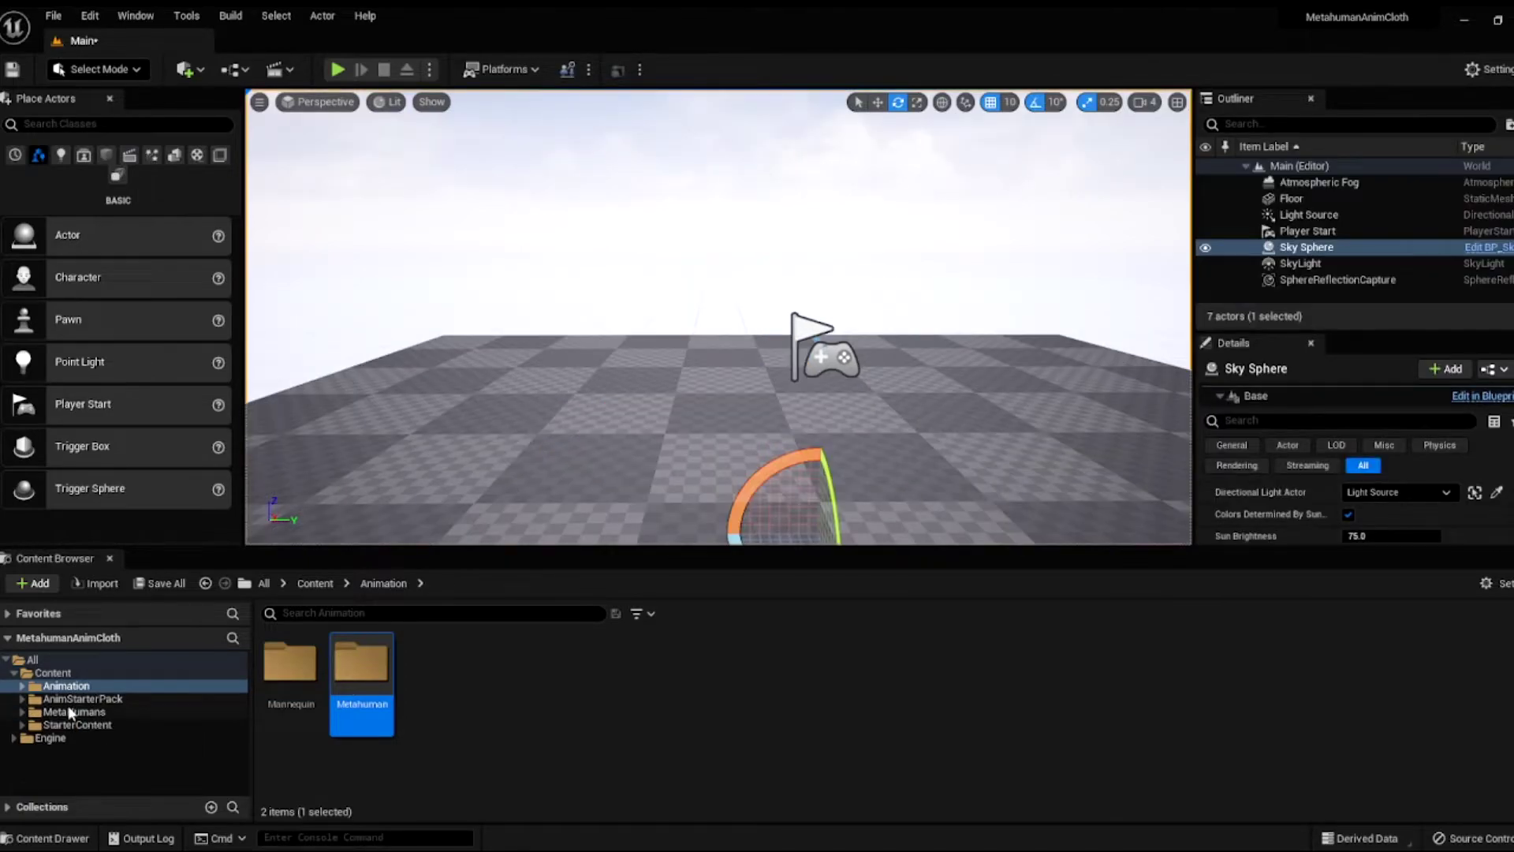
{"action": "left_click", "coordinate": [70, 713]}
{"action": "double_click", "coordinate": [362, 667]}
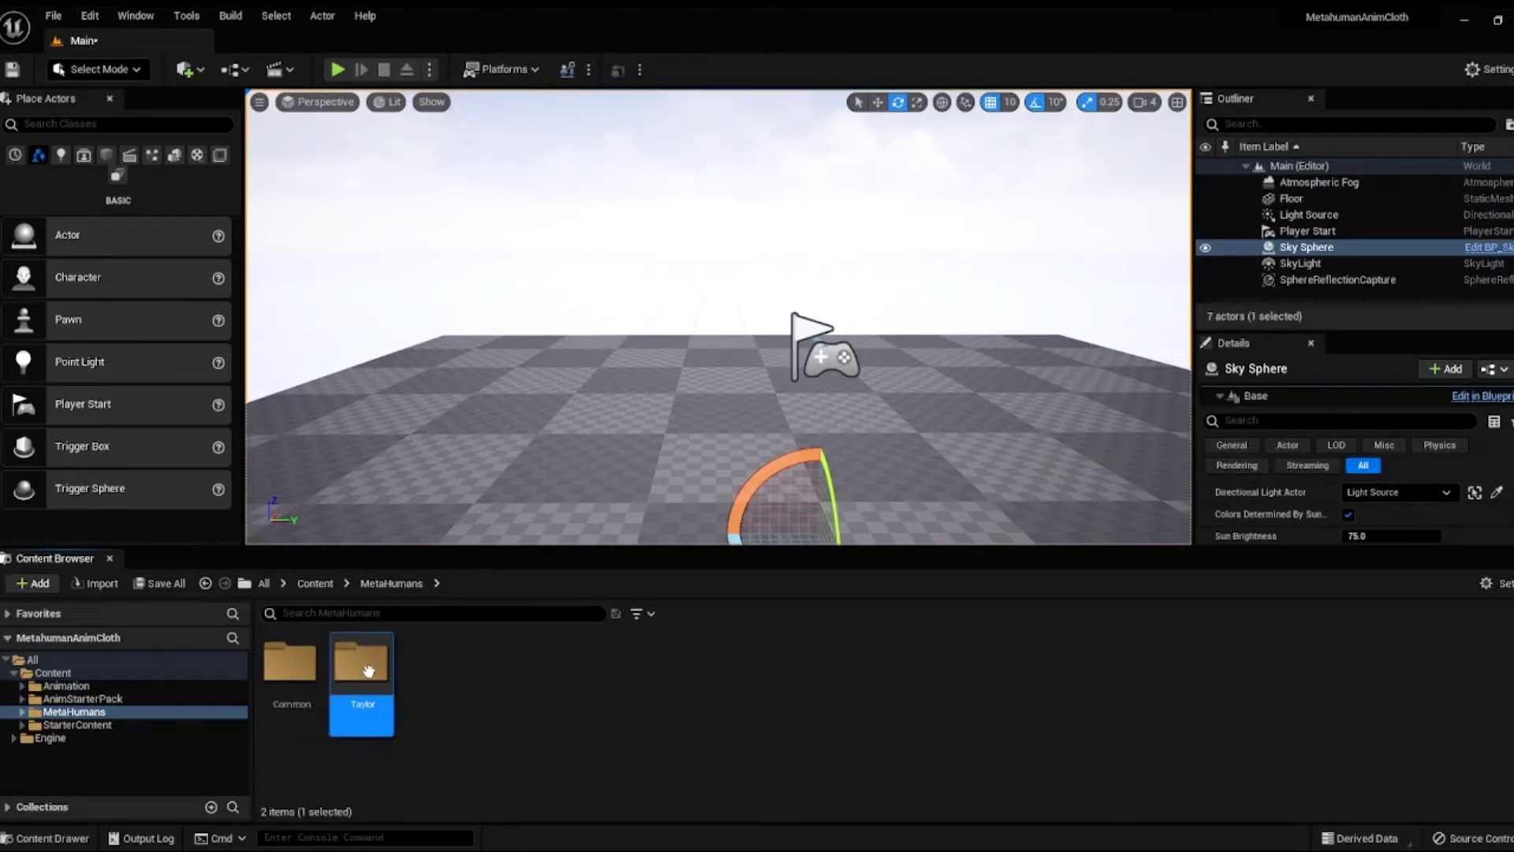
{"action": "left_click_drag", "start_coordinate": [859, 671], "coordinate": [658, 500]}
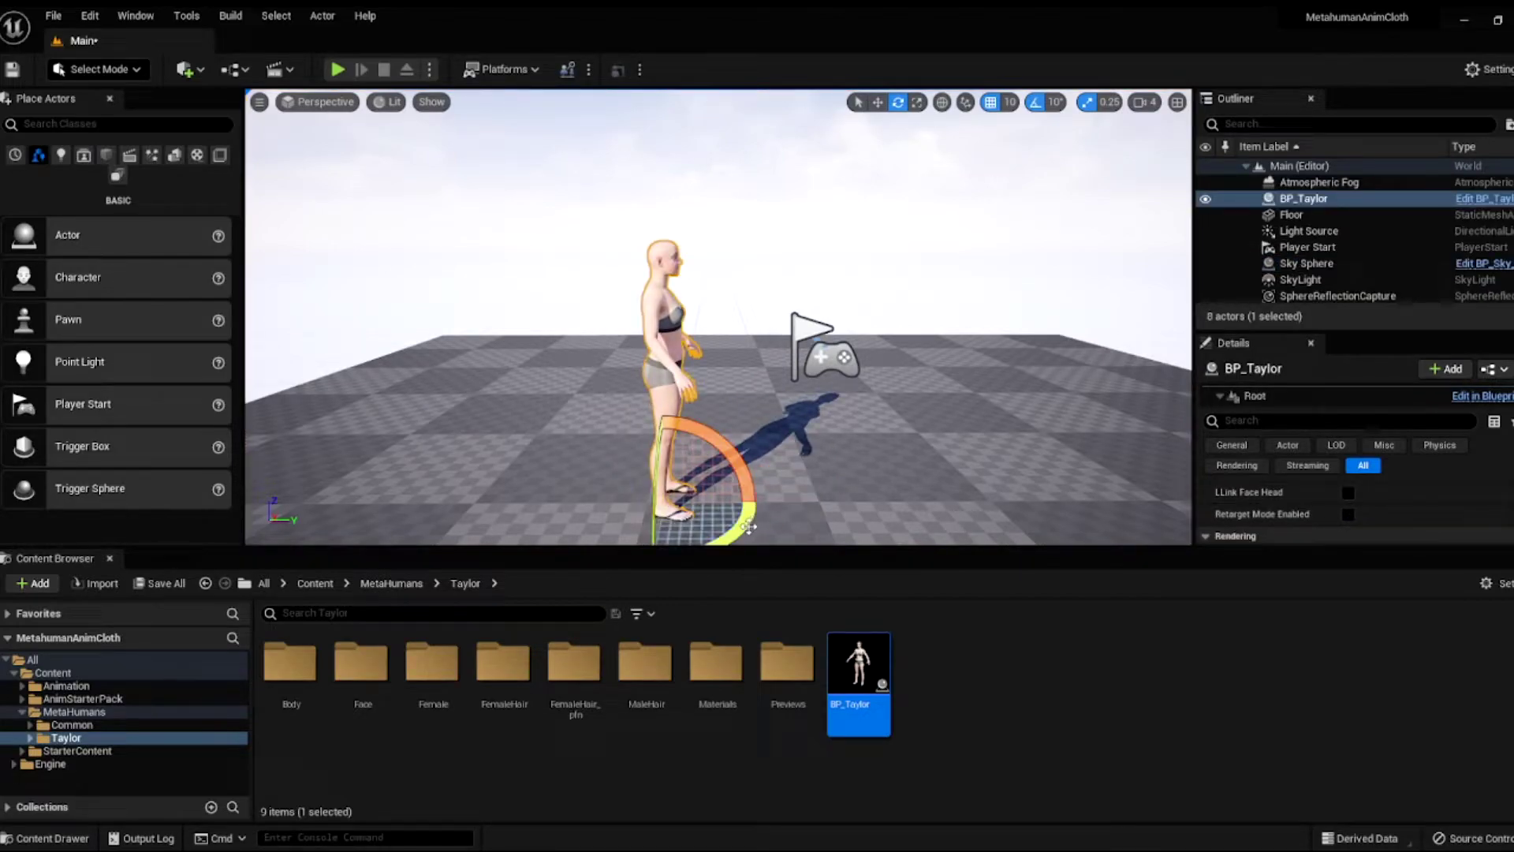
{"action": "left_click_drag", "start_coordinate": [753, 504], "coordinate": [682, 501]}
{"action": "key", "text": "w"}
{"action": "left_click", "coordinate": [808, 255]}
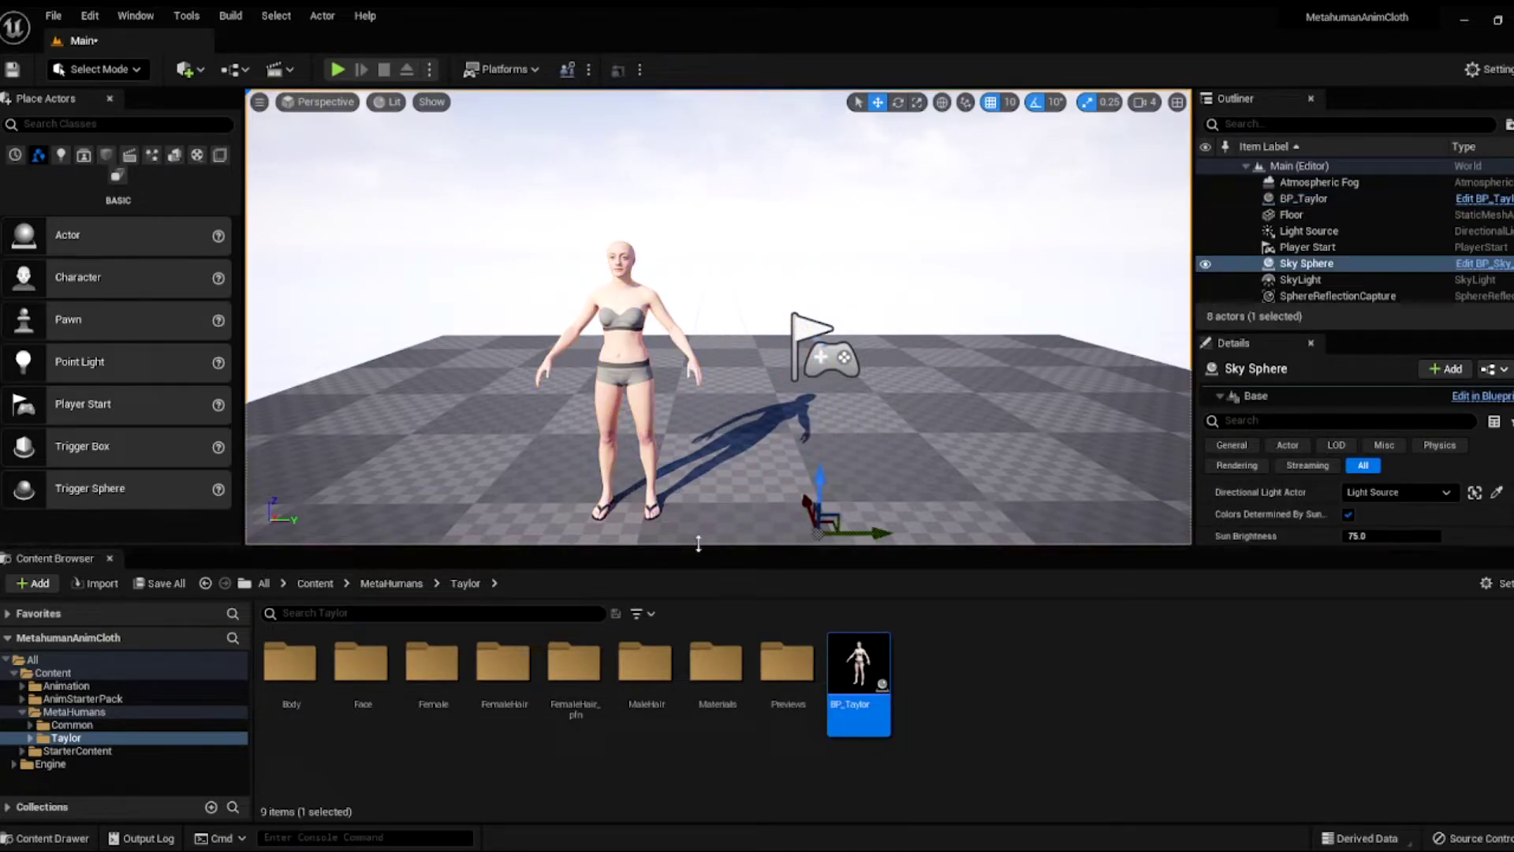
Import the hip-hop dance FBX into Animation/Mannequin using UE4_Mannequin_Skeleton
{"action": "left_click", "coordinate": [53, 672]}
{"action": "left_click", "coordinate": [292, 676]}
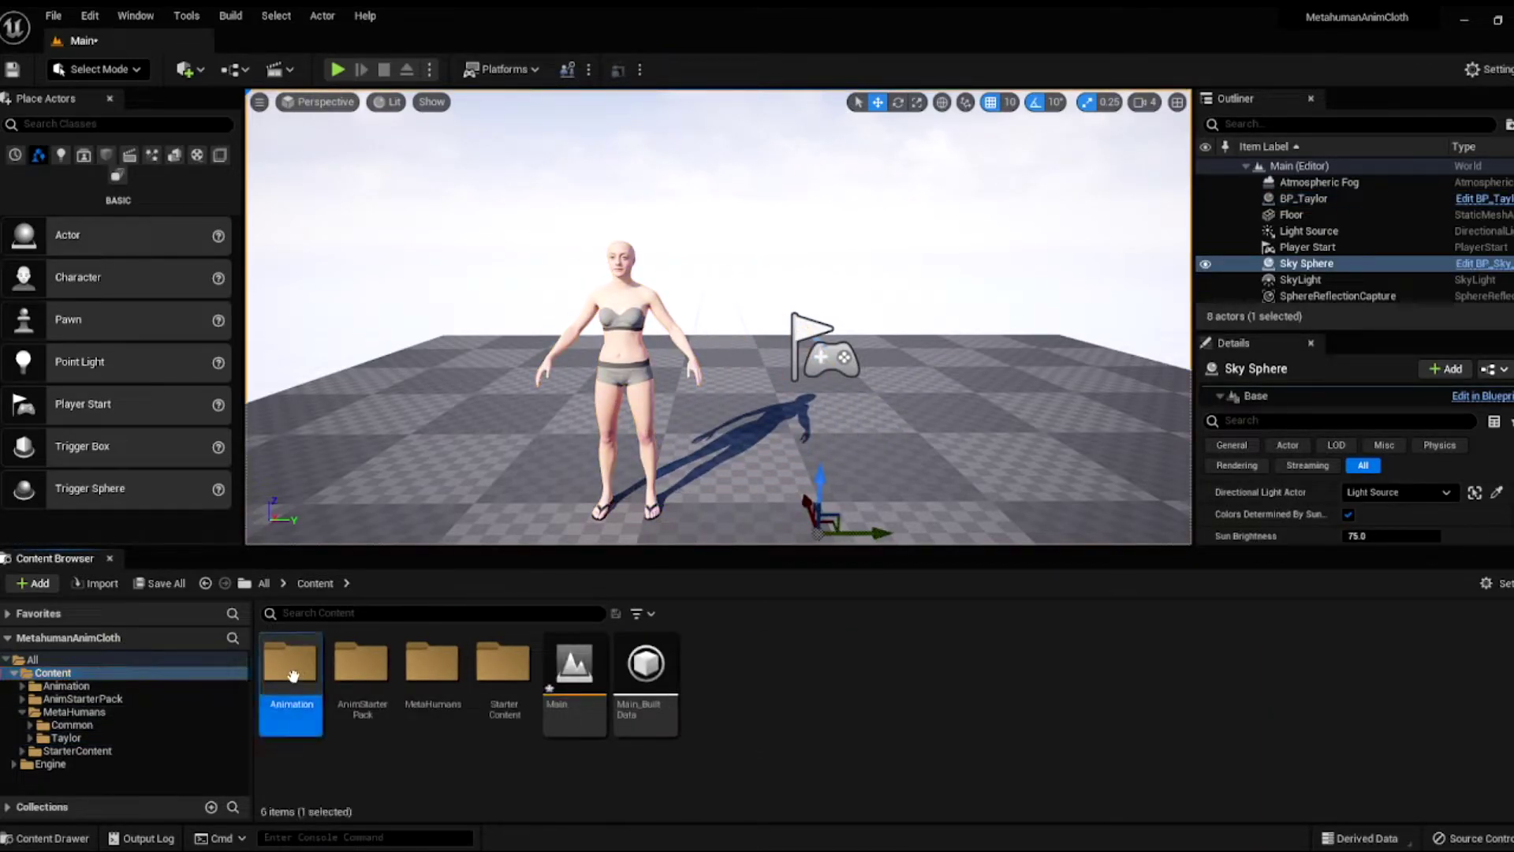
{"action": "double_click", "coordinate": [292, 676]}
{"action": "double_click", "coordinate": [291, 667]}
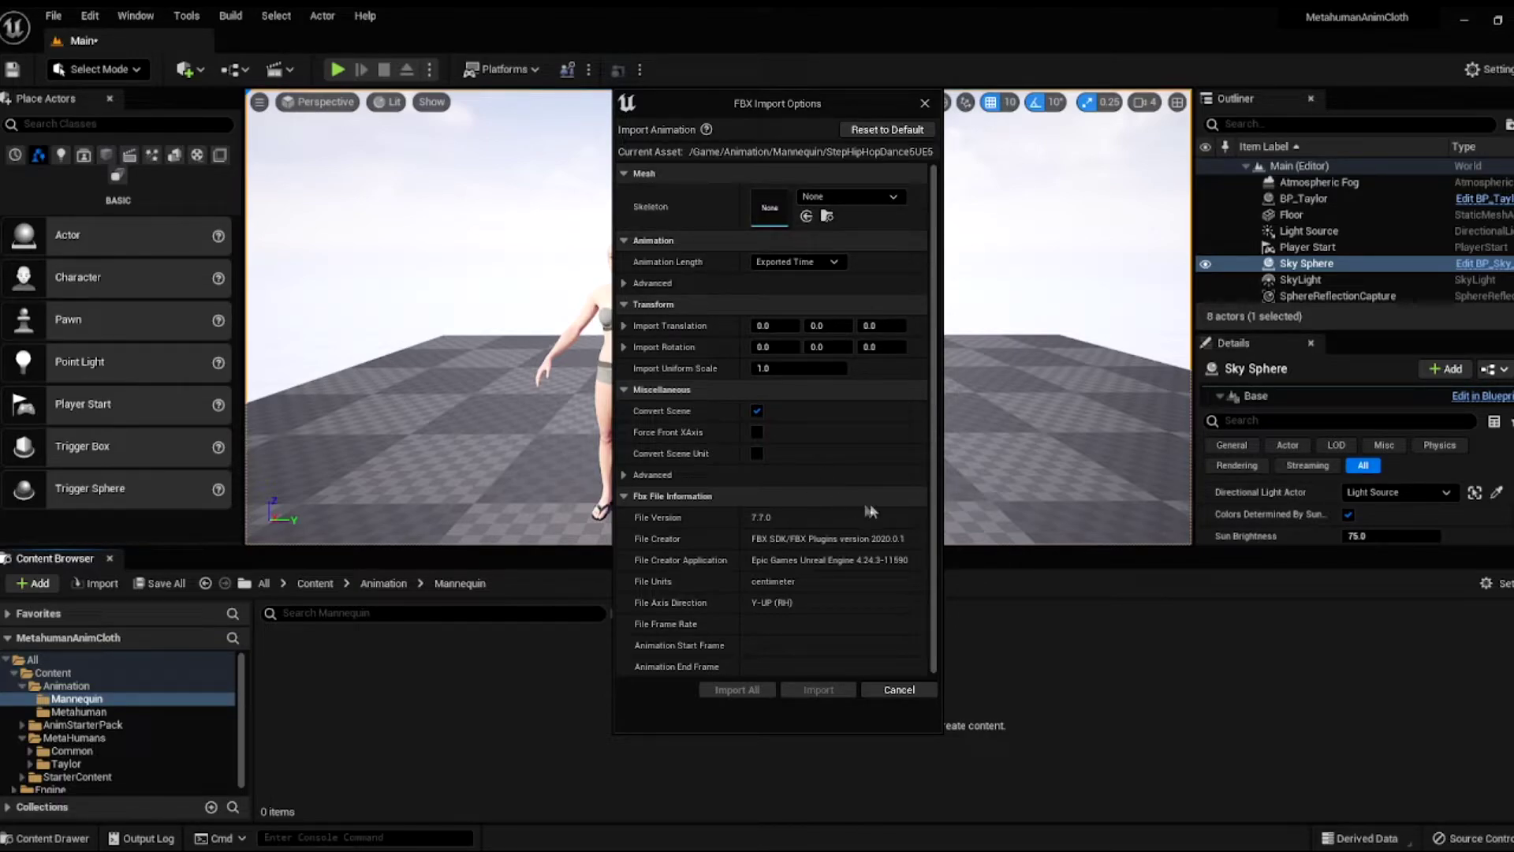
{"action": "left_click", "coordinate": [852, 197]}
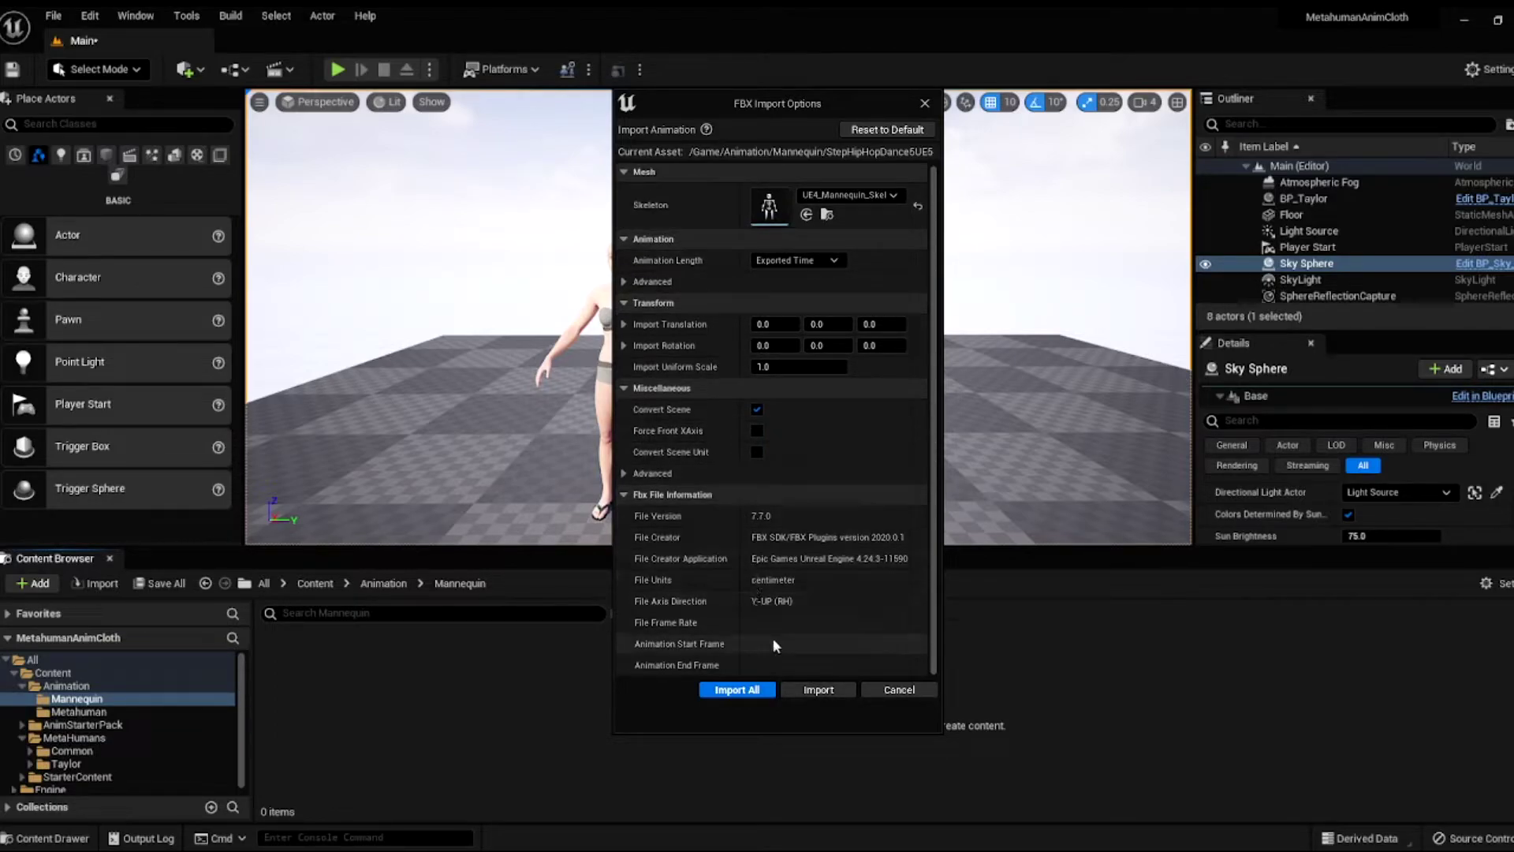
{"action": "left_click", "coordinate": [819, 690]}
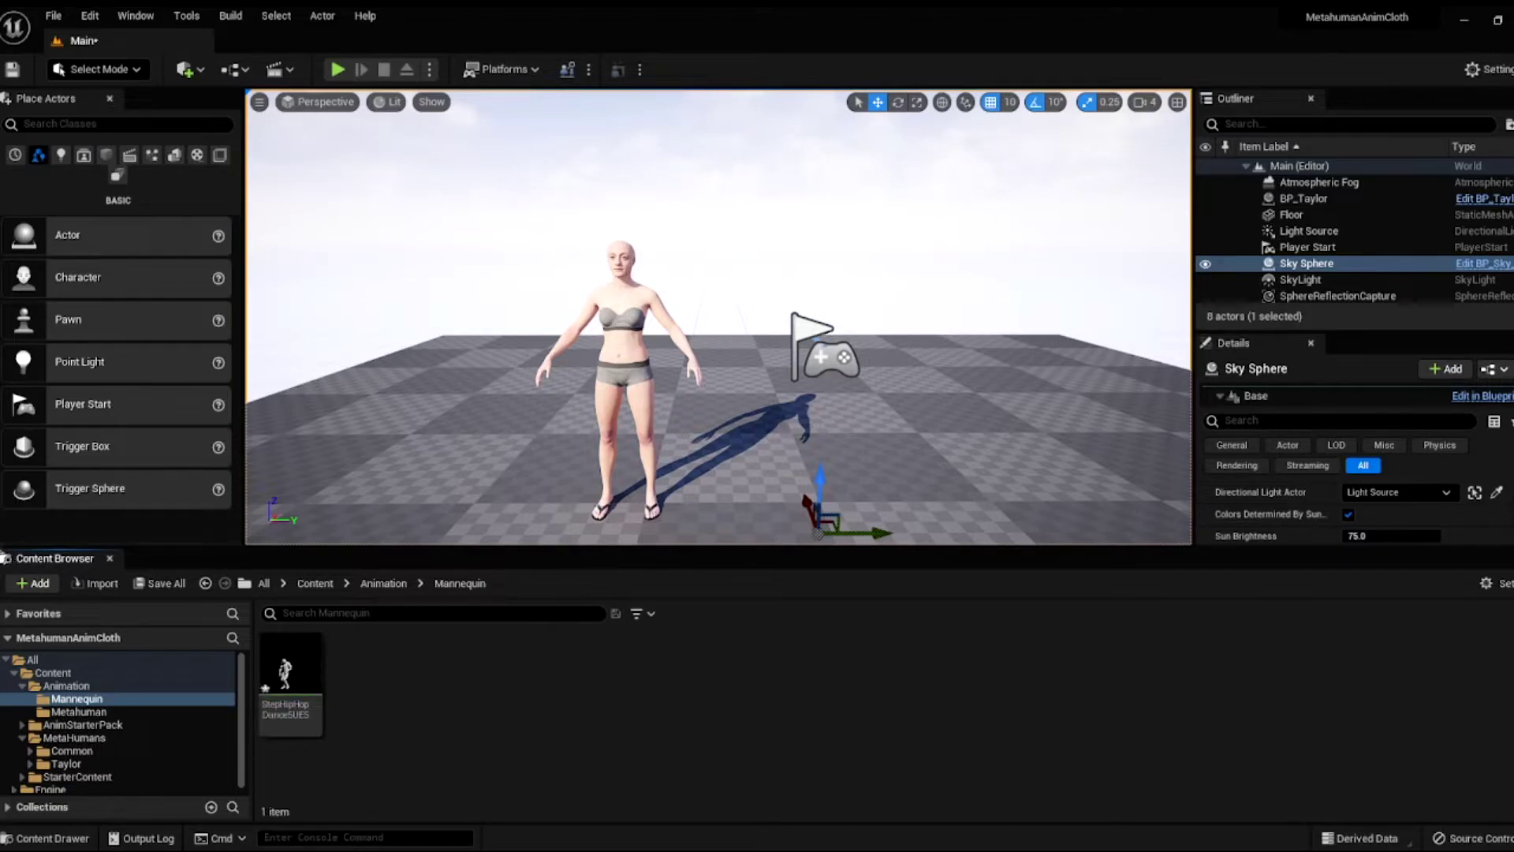
{"action": "left_click", "coordinate": [56, 672]}
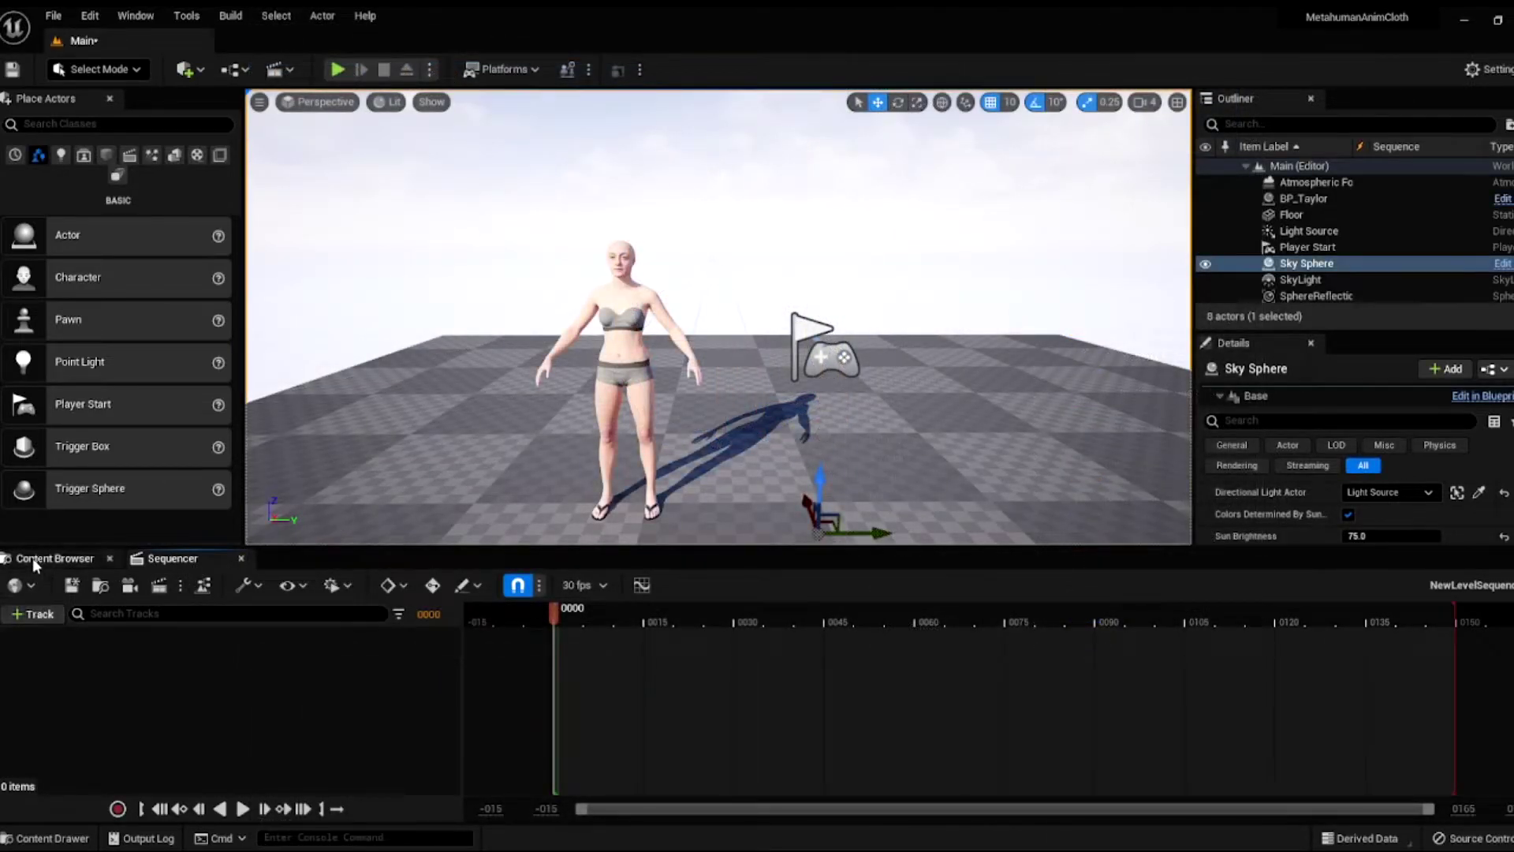
Place SK_Mannequin from AnimStarterPack > UE4_Mannequin > Mesh right of Taylor, rotated to face the camera
{"action": "left_click", "coordinate": [35, 560]}
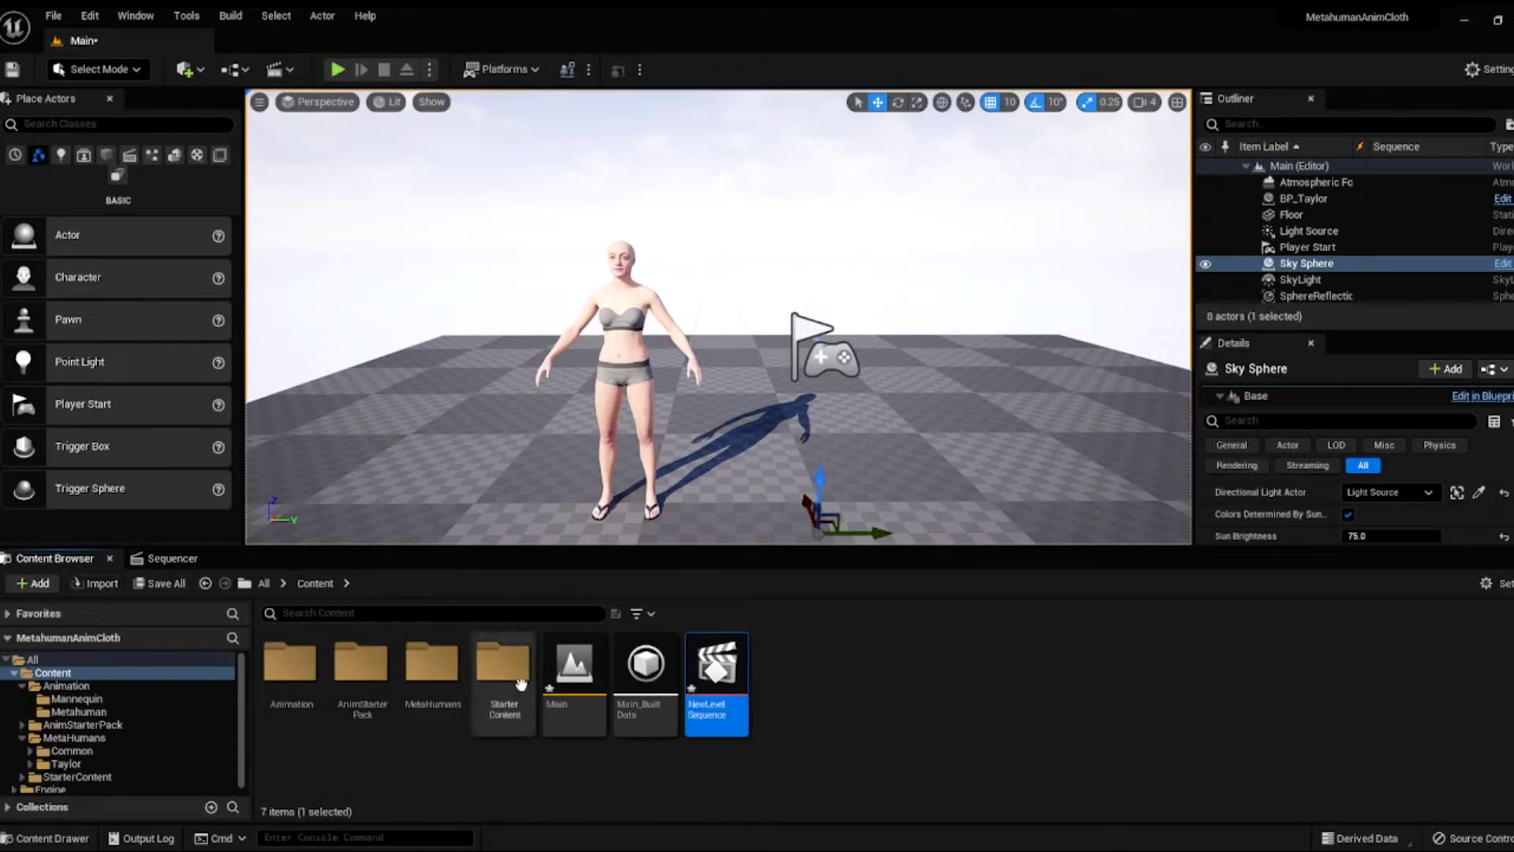
{"action": "double_click", "coordinate": [361, 669]}
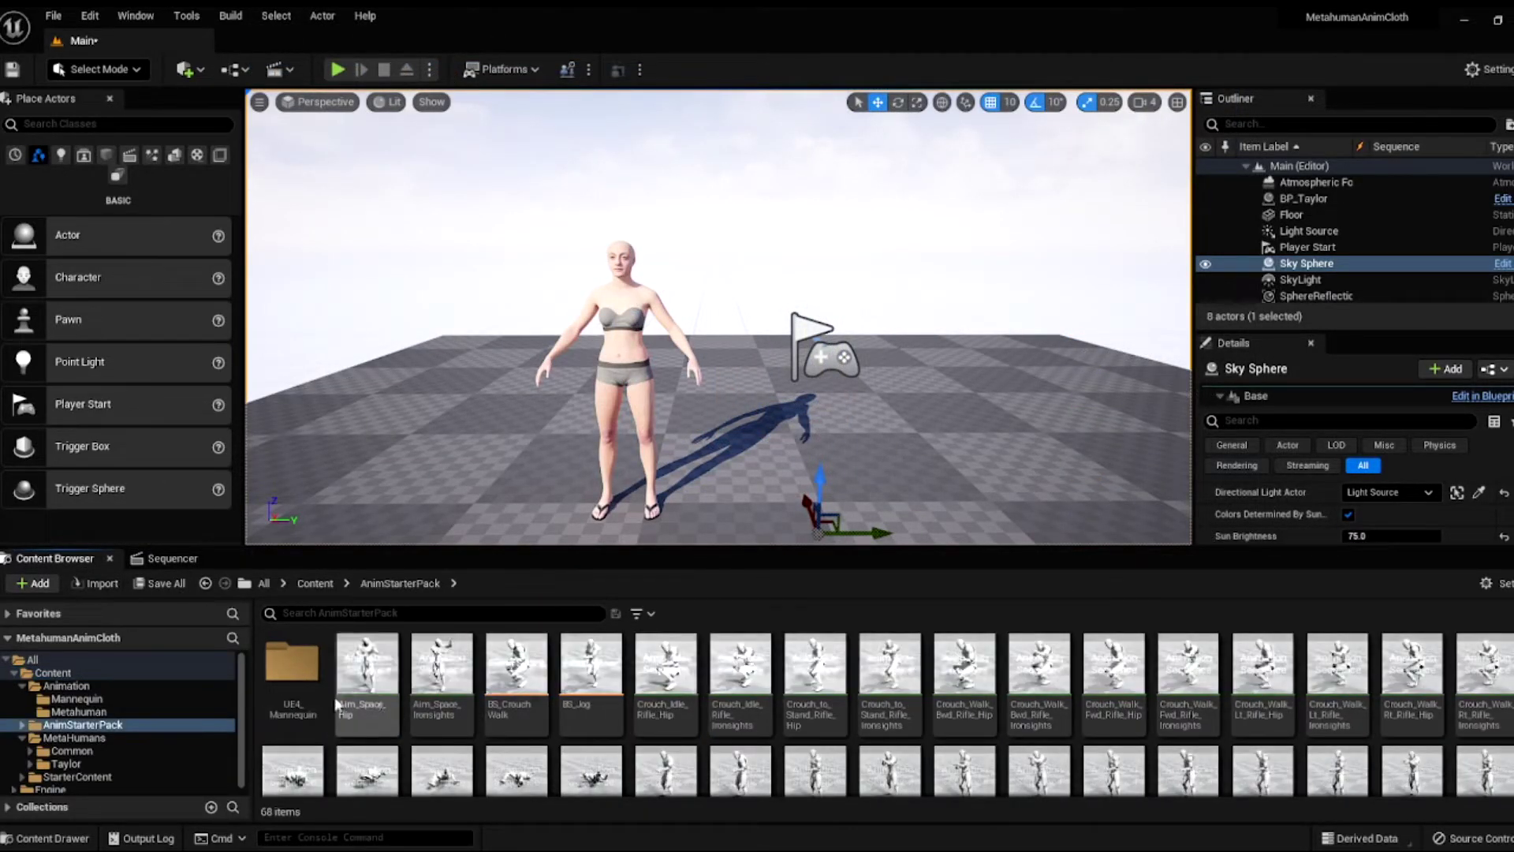
{"action": "left_click", "coordinate": [296, 694]}
{"action": "double_click", "coordinate": [296, 694]}
{"action": "double_click", "coordinate": [363, 677]}
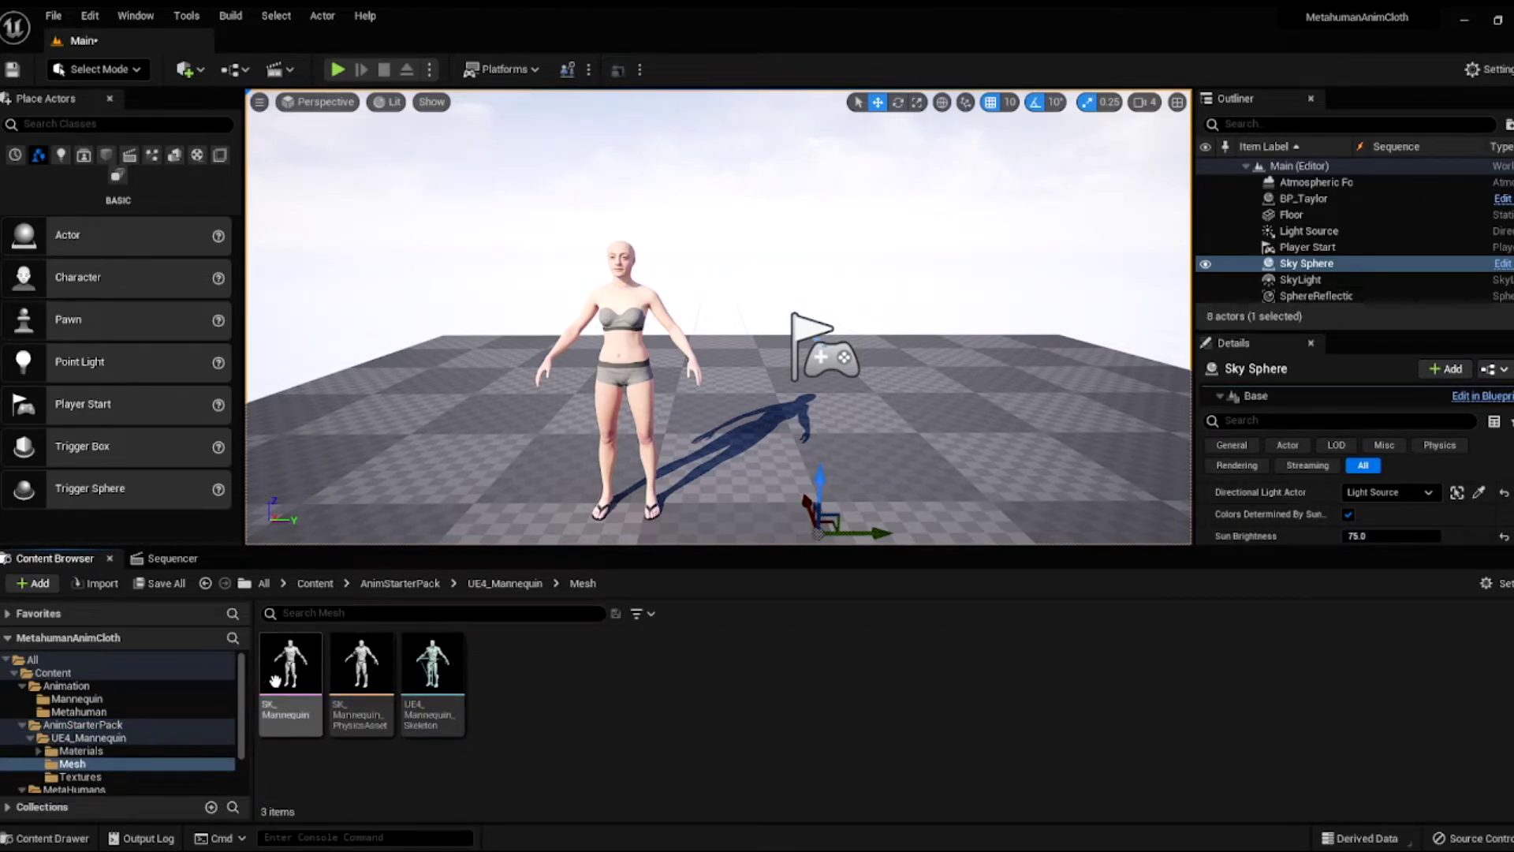
{"action": "left_click_drag", "start_coordinate": [275, 680], "coordinate": [908, 495]}
{"action": "key", "text": "e"}
{"action": "left_click_drag", "start_coordinate": [856, 541], "coordinate": [946, 497]}
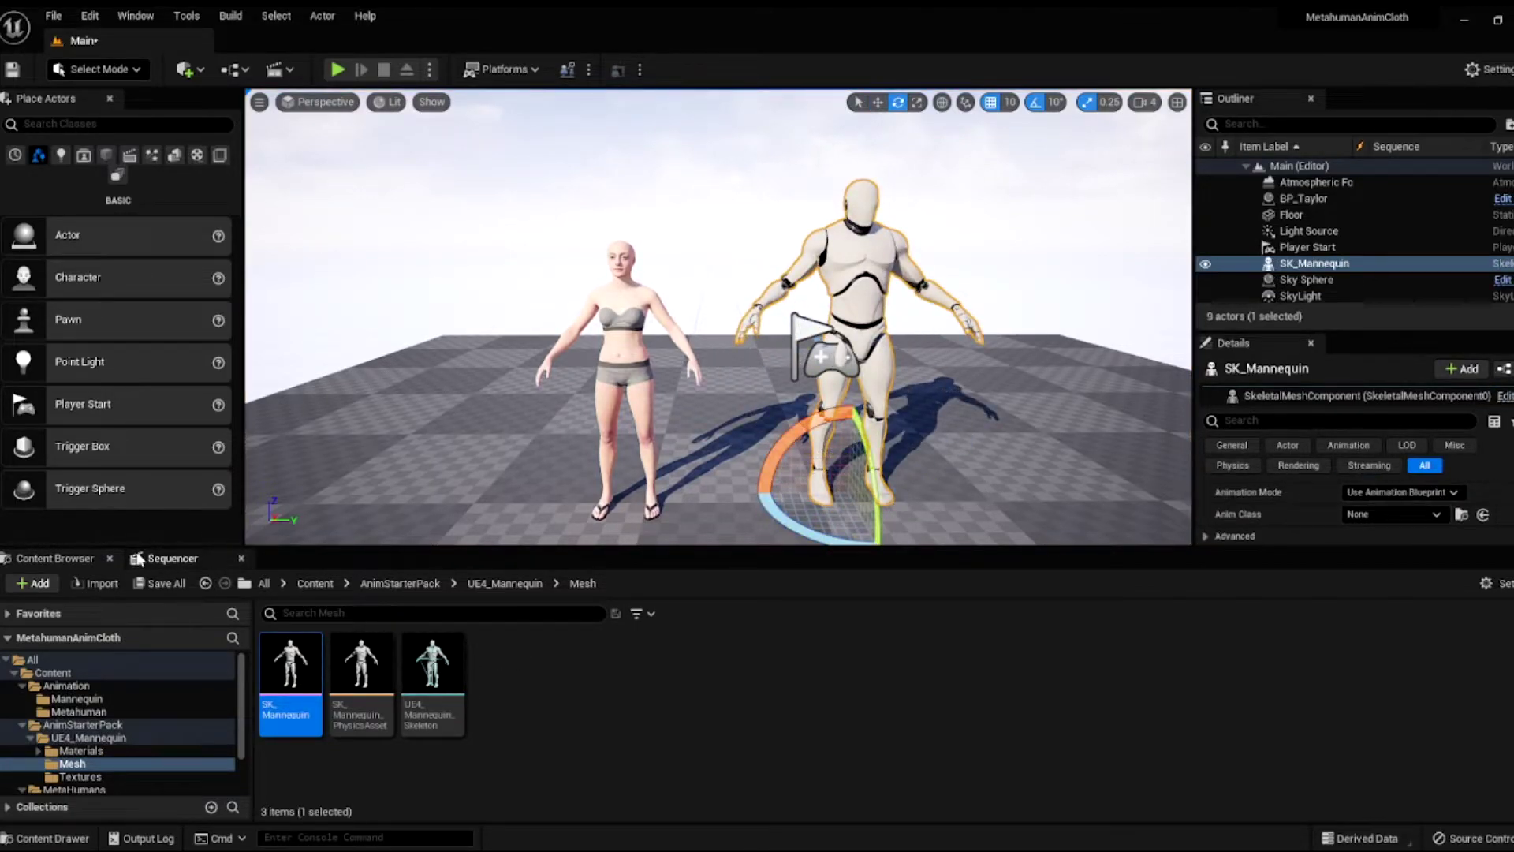
{"action": "left_click", "coordinate": [165, 557]}
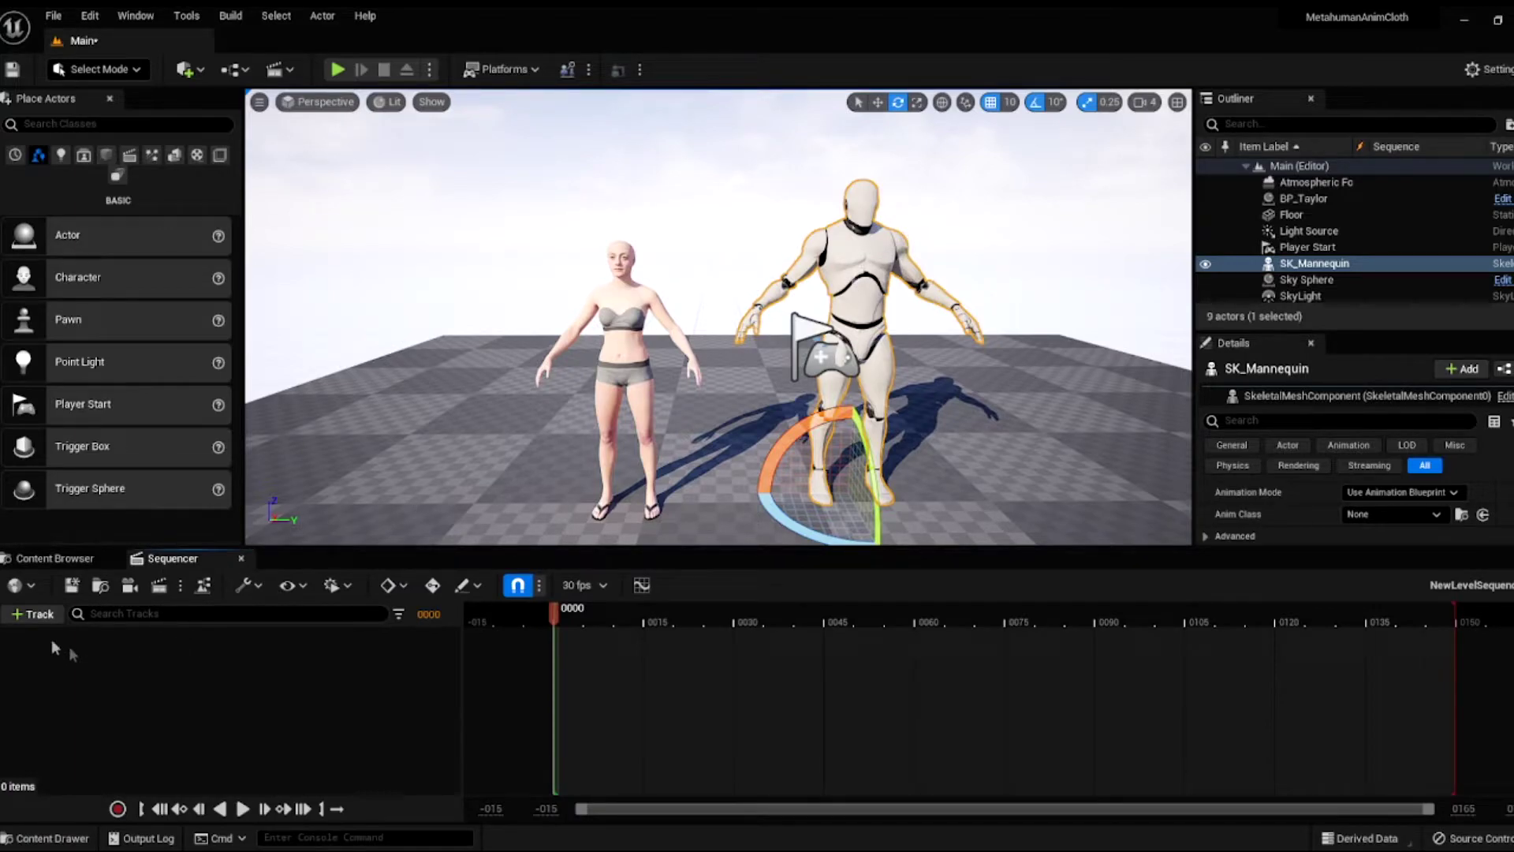
Add SK_Mannequin as a Sequencer track with StepHipHopDance5UE5, preview the dance, and rewind
{"action": "left_click", "coordinate": [30, 615]}
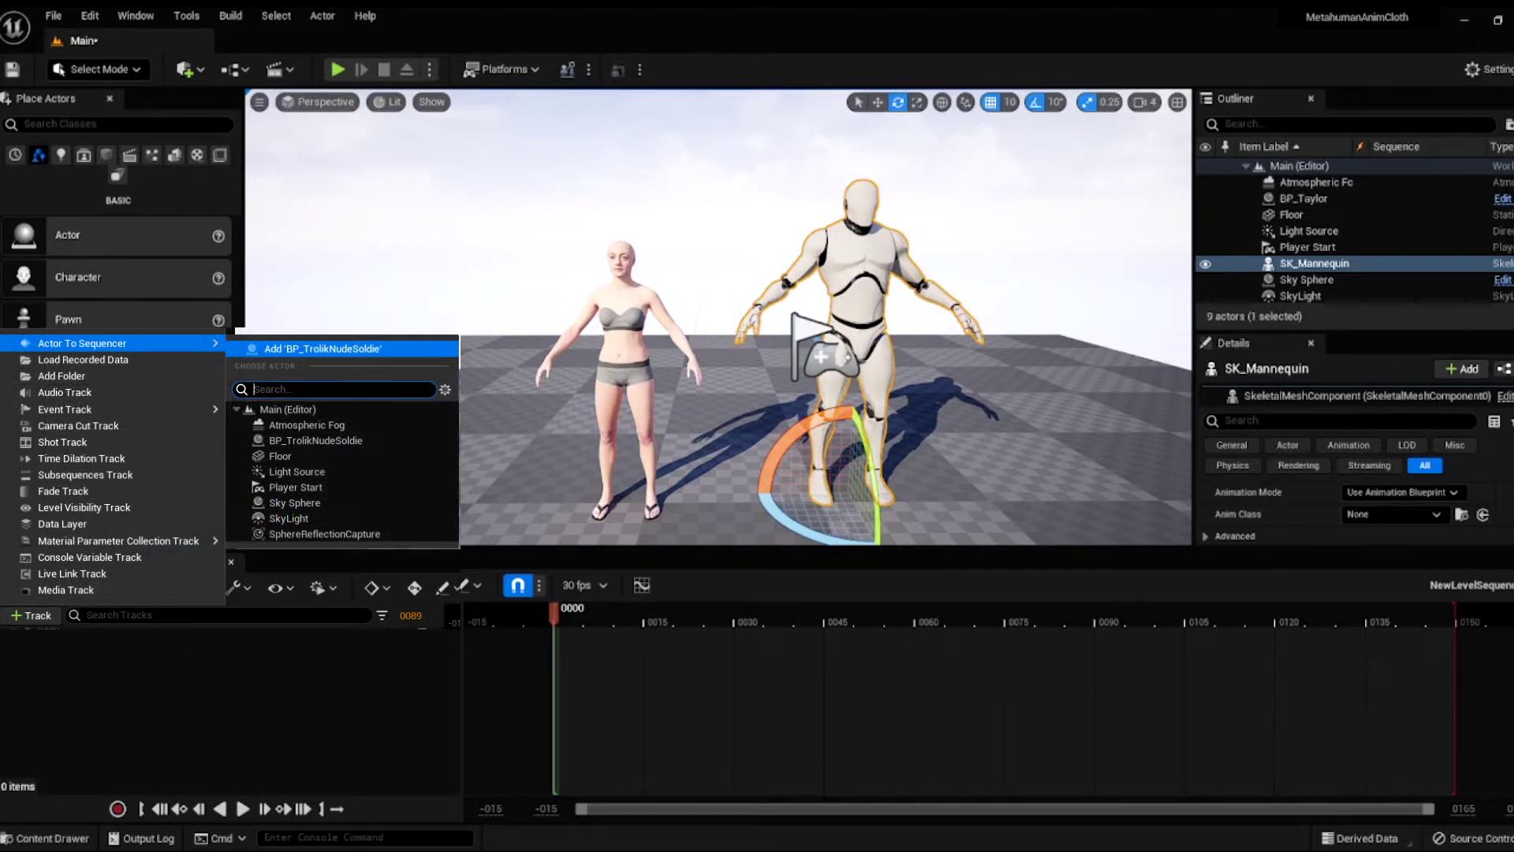
{"action": "key", "text": "Return"}
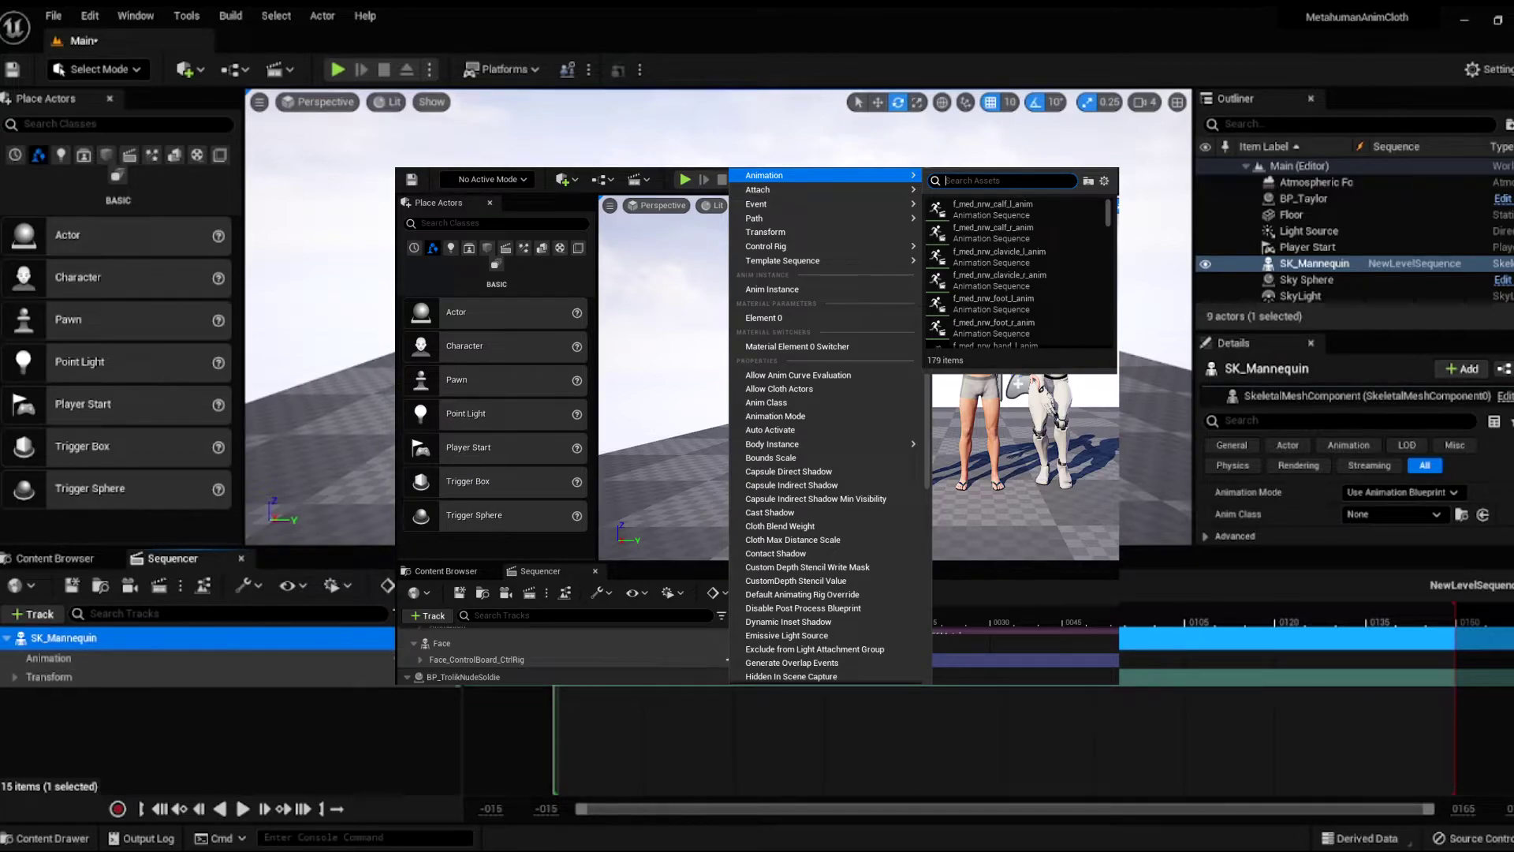
{"action": "key", "text": "Escape"}
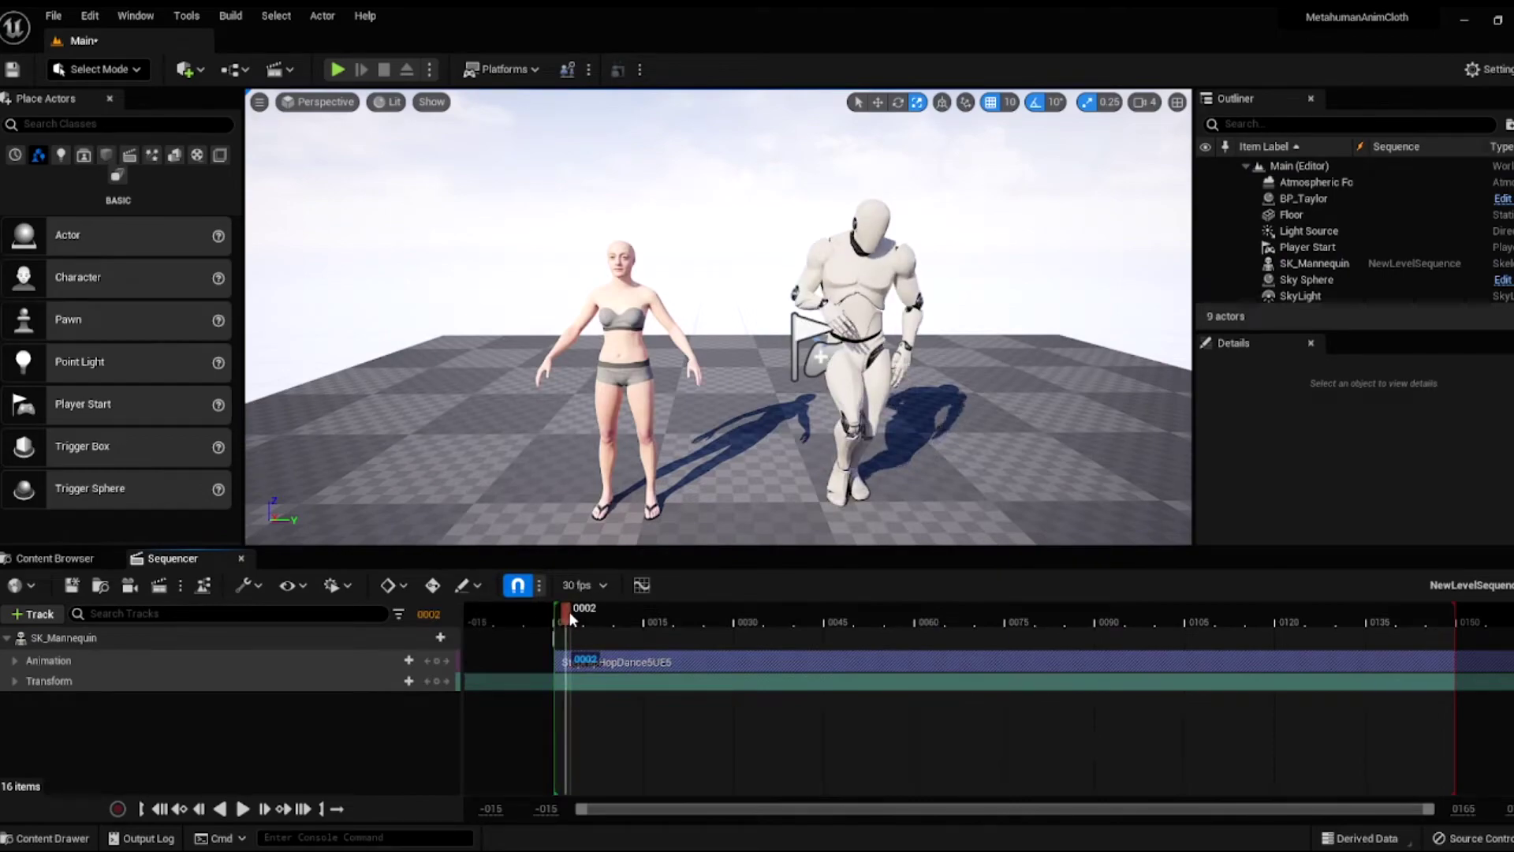
{"action": "key", "text": "space"}
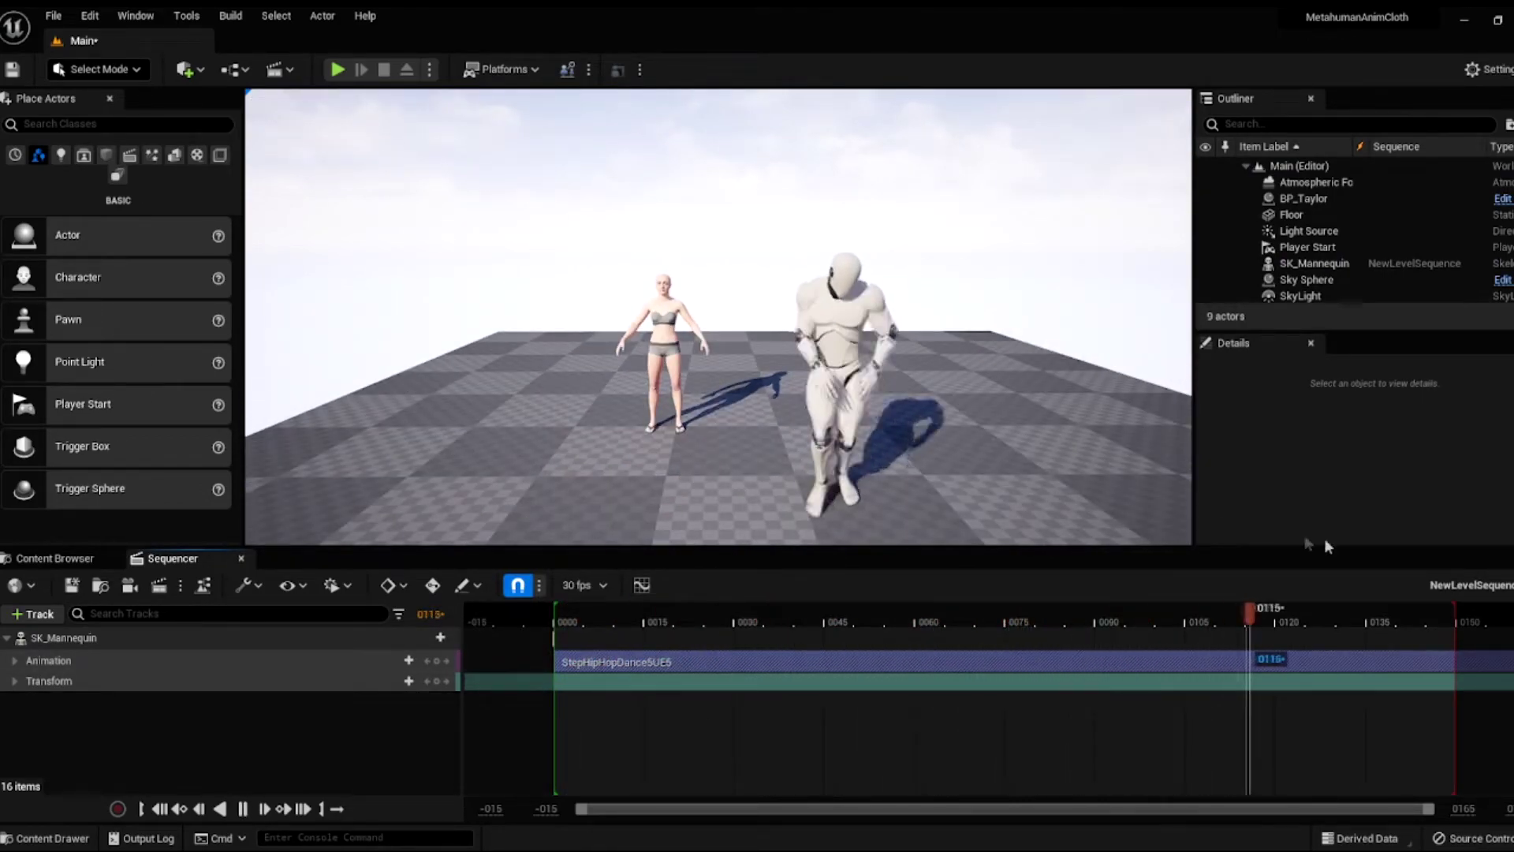
{"action": "key", "text": "space"}
{"action": "left_click_drag", "start_coordinate": [1281, 611], "coordinate": [296, 552]}
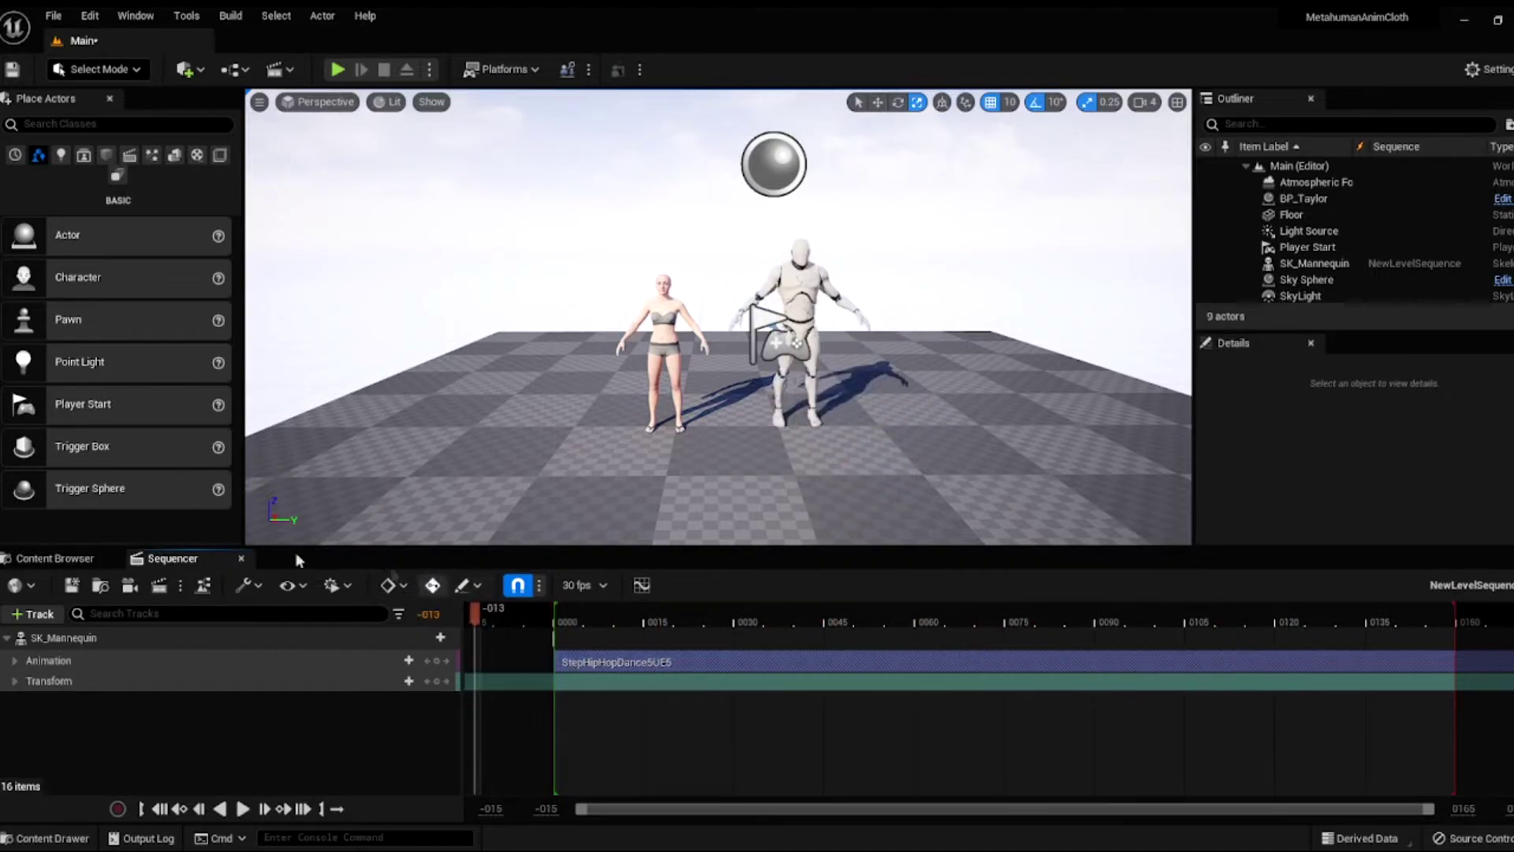
{"action": "left_click", "coordinate": [21, 558]}
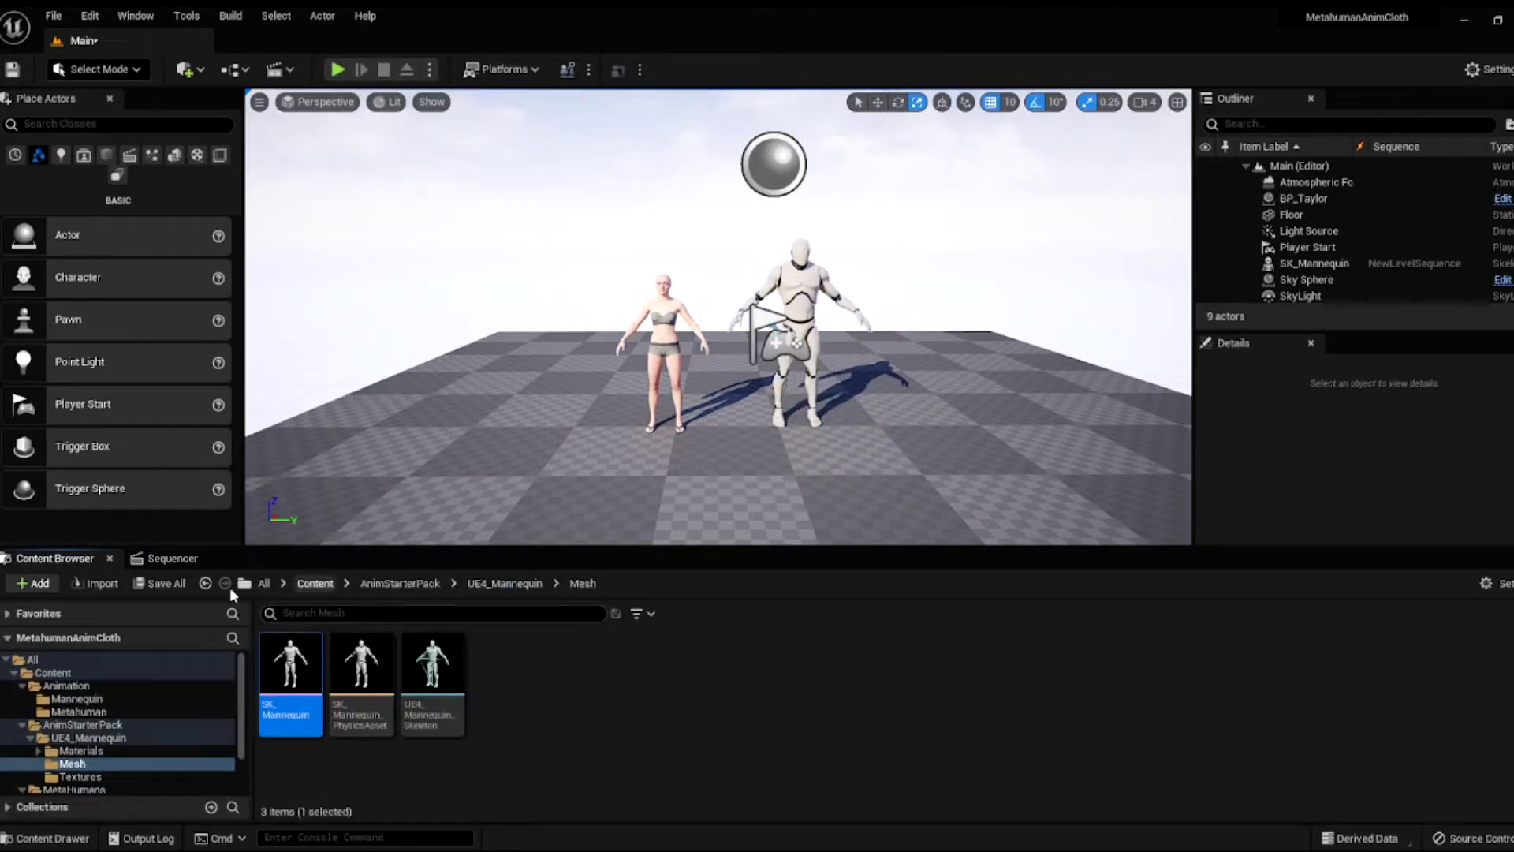
Browse Content > Animation > Mannequin and select the StepHipHopDance5UE5 asset
{"action": "left_click", "coordinate": [304, 586]}
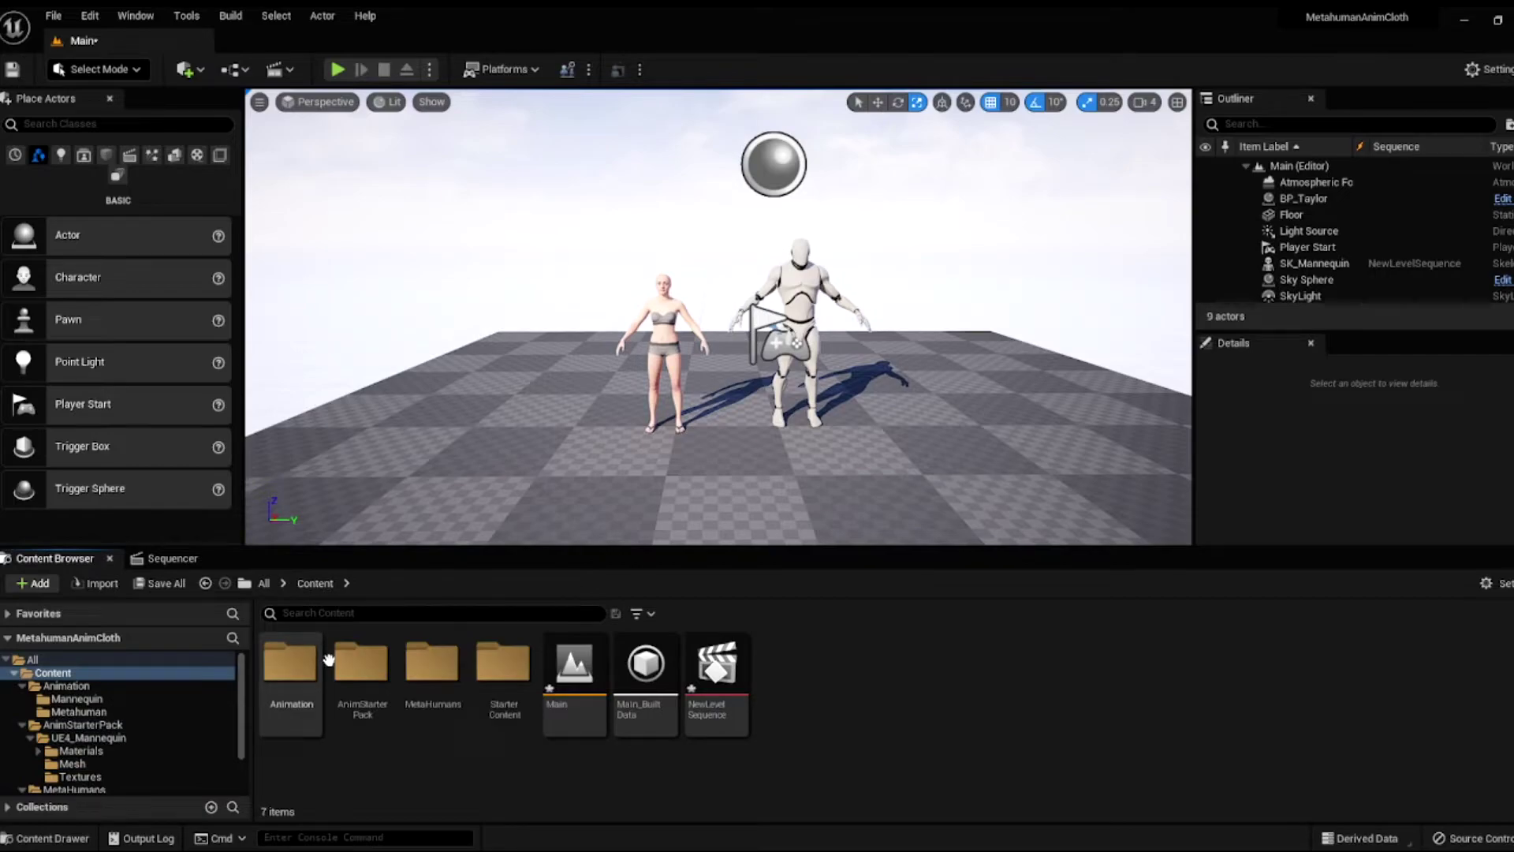
{"action": "double_click", "coordinate": [292, 662]}
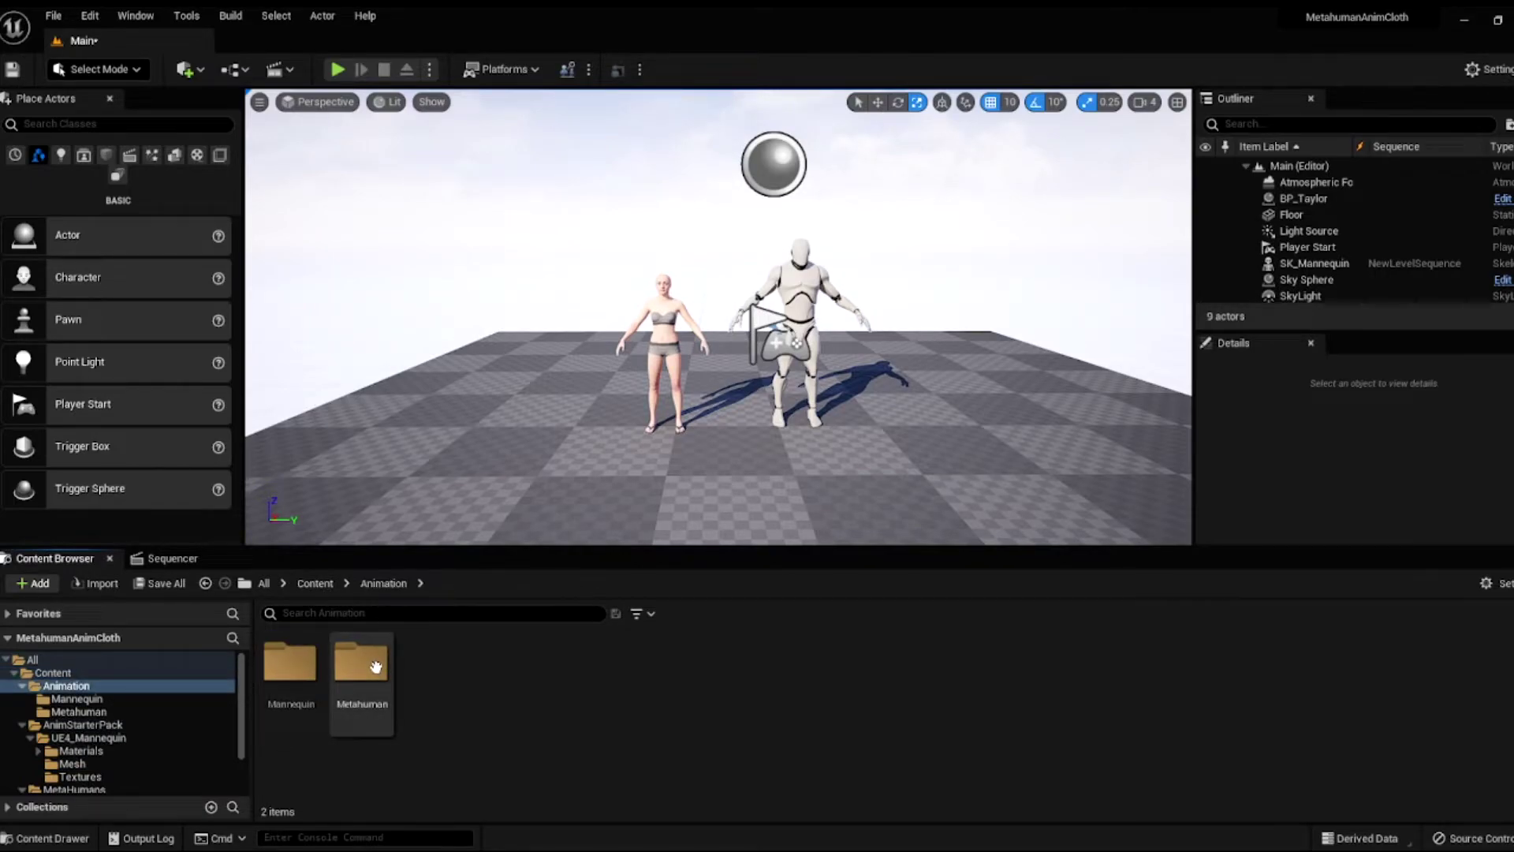
{"action": "double_click", "coordinate": [311, 667]}
{"action": "left_click", "coordinate": [291, 680]}
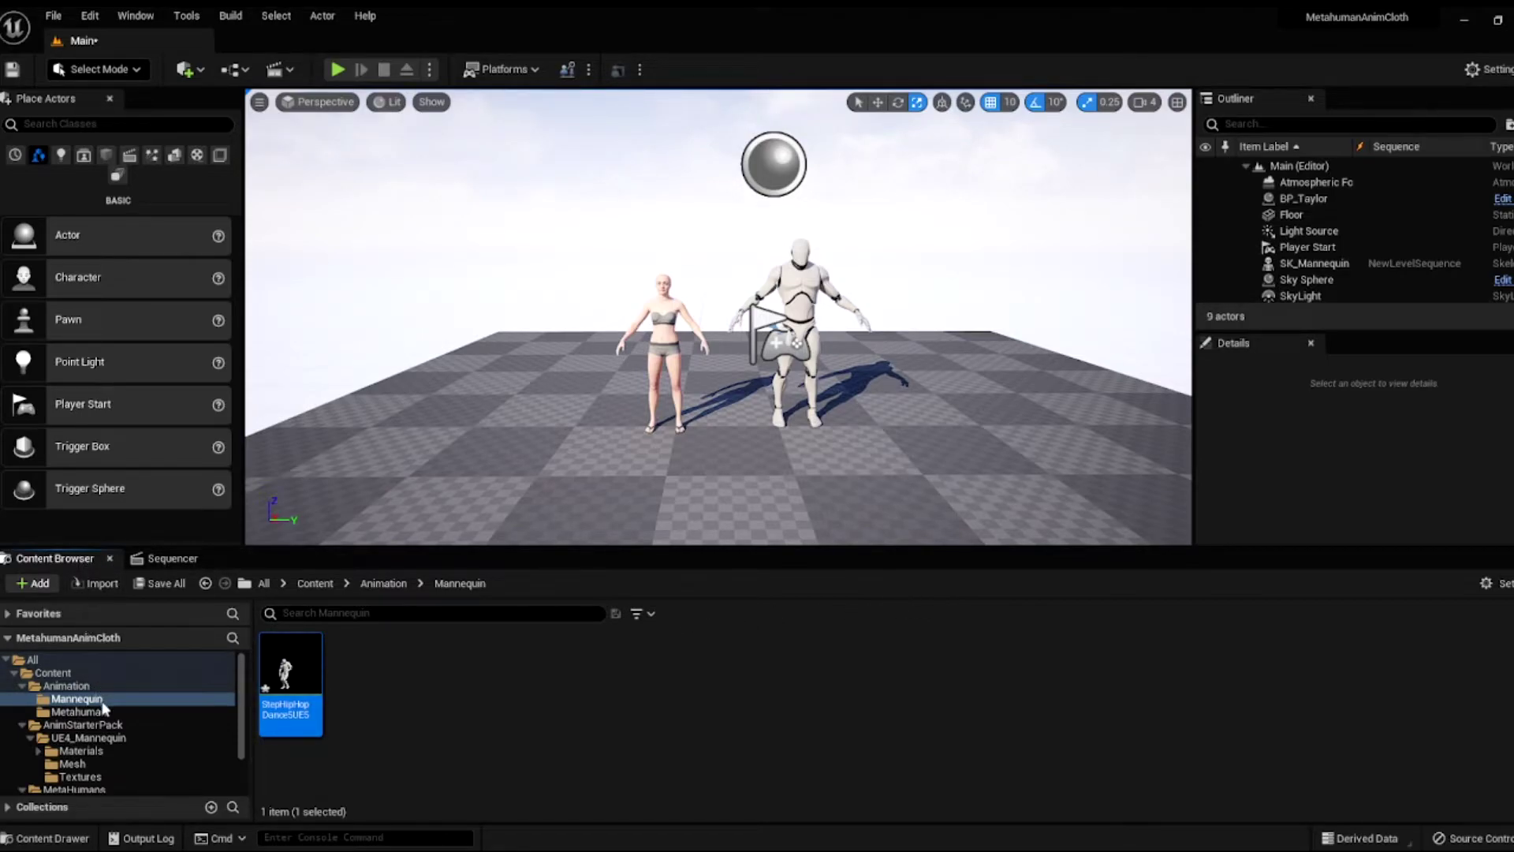
Open the Animation/Metahuman folder holding the new StepHipHopDance5UE5Metahuman animation
{"action": "left_click", "coordinate": [79, 711]}
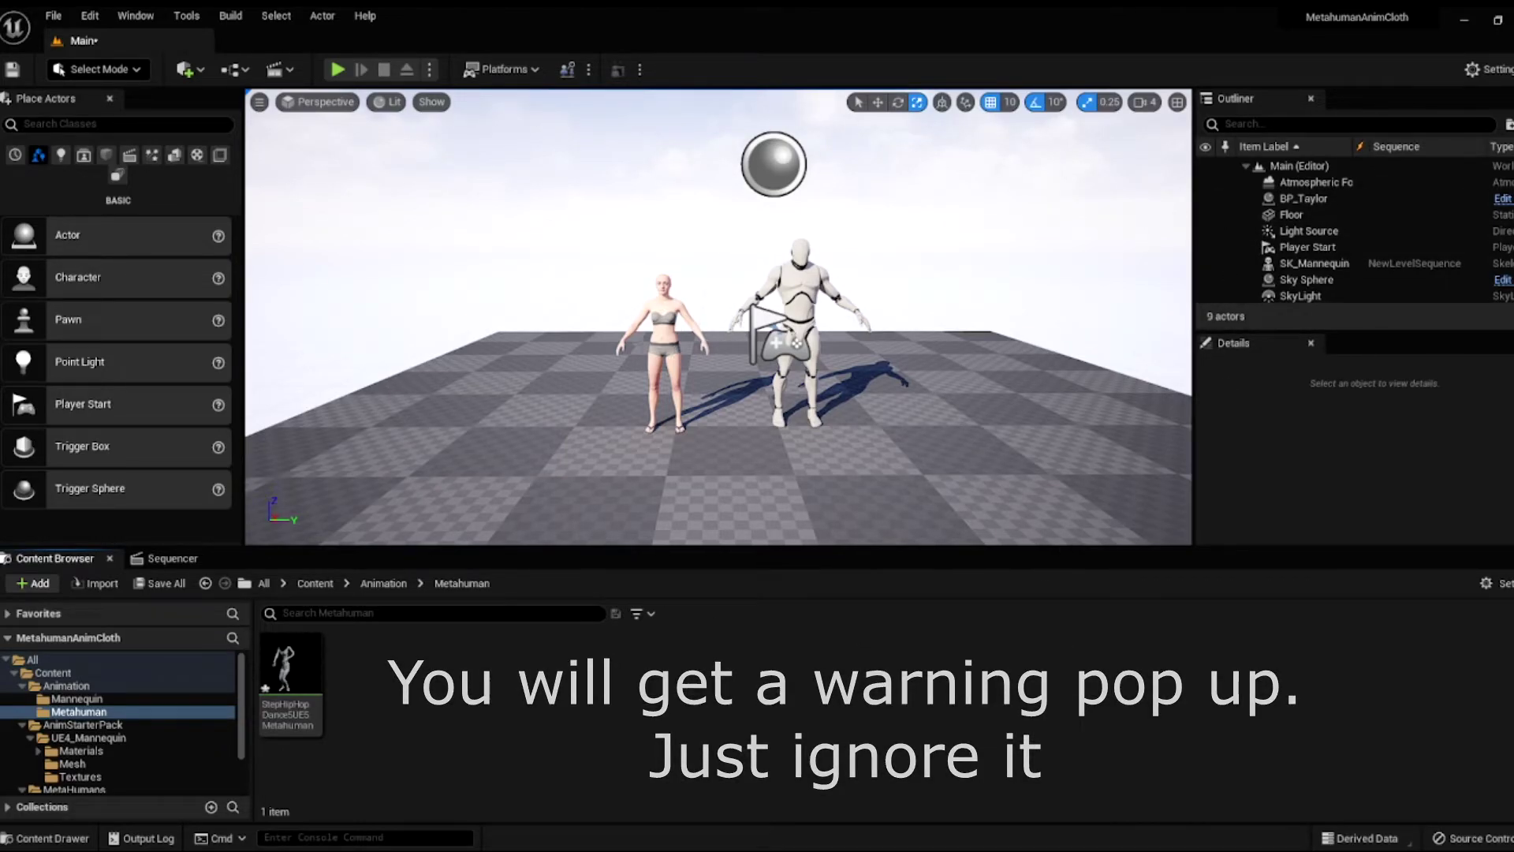
Add the selected BP_Taylor to the level sequence as an actor track
{"action": "left_click", "coordinate": [663, 355]}
{"action": "left_click", "coordinate": [171, 560]}
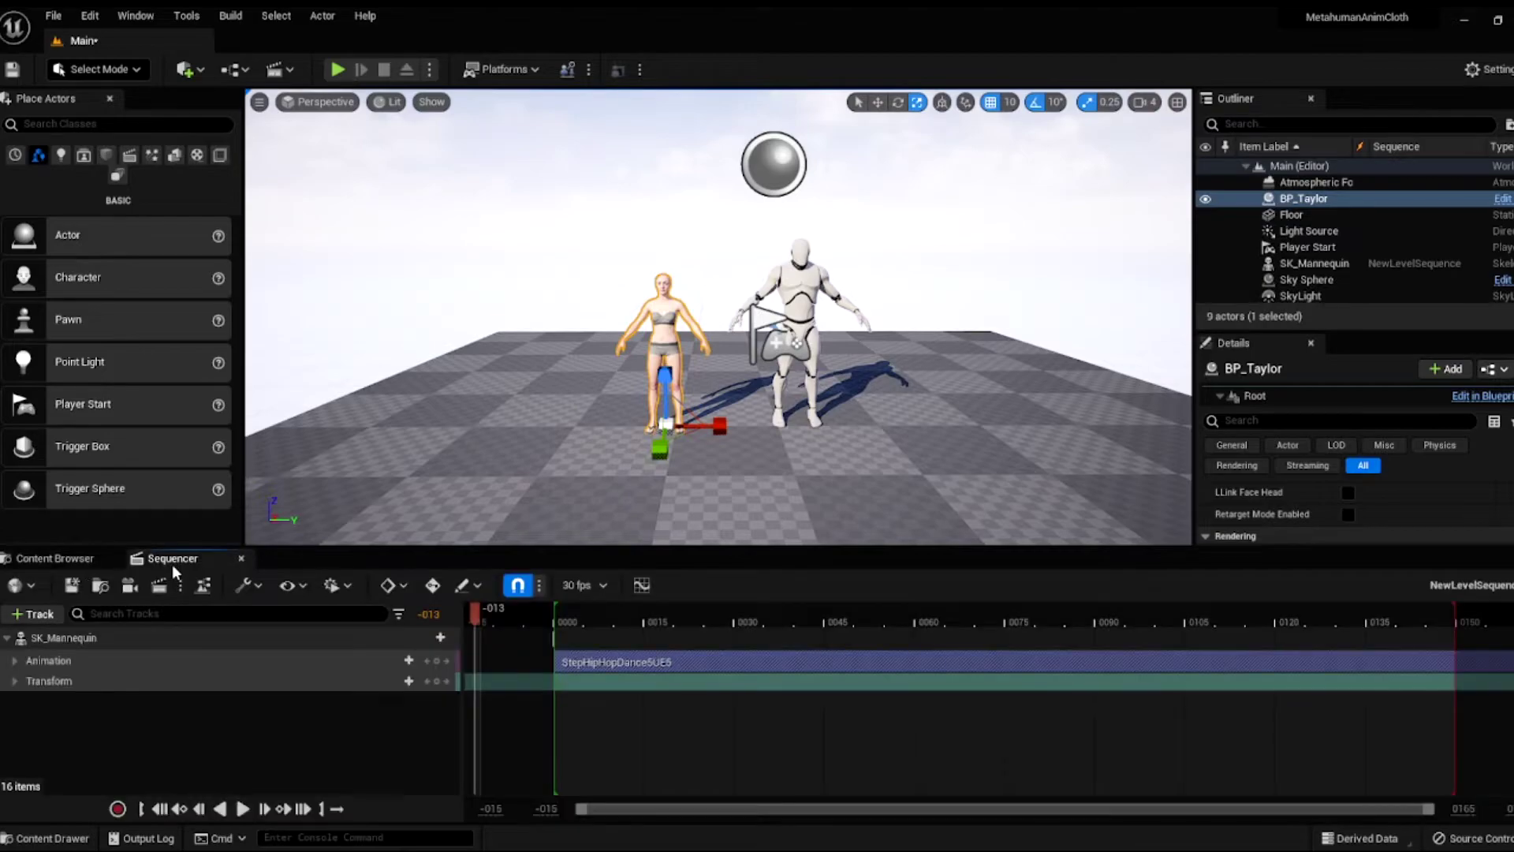
{"action": "left_click", "coordinate": [38, 615]}
{"action": "mouse_move", "coordinate": [68, 343]}
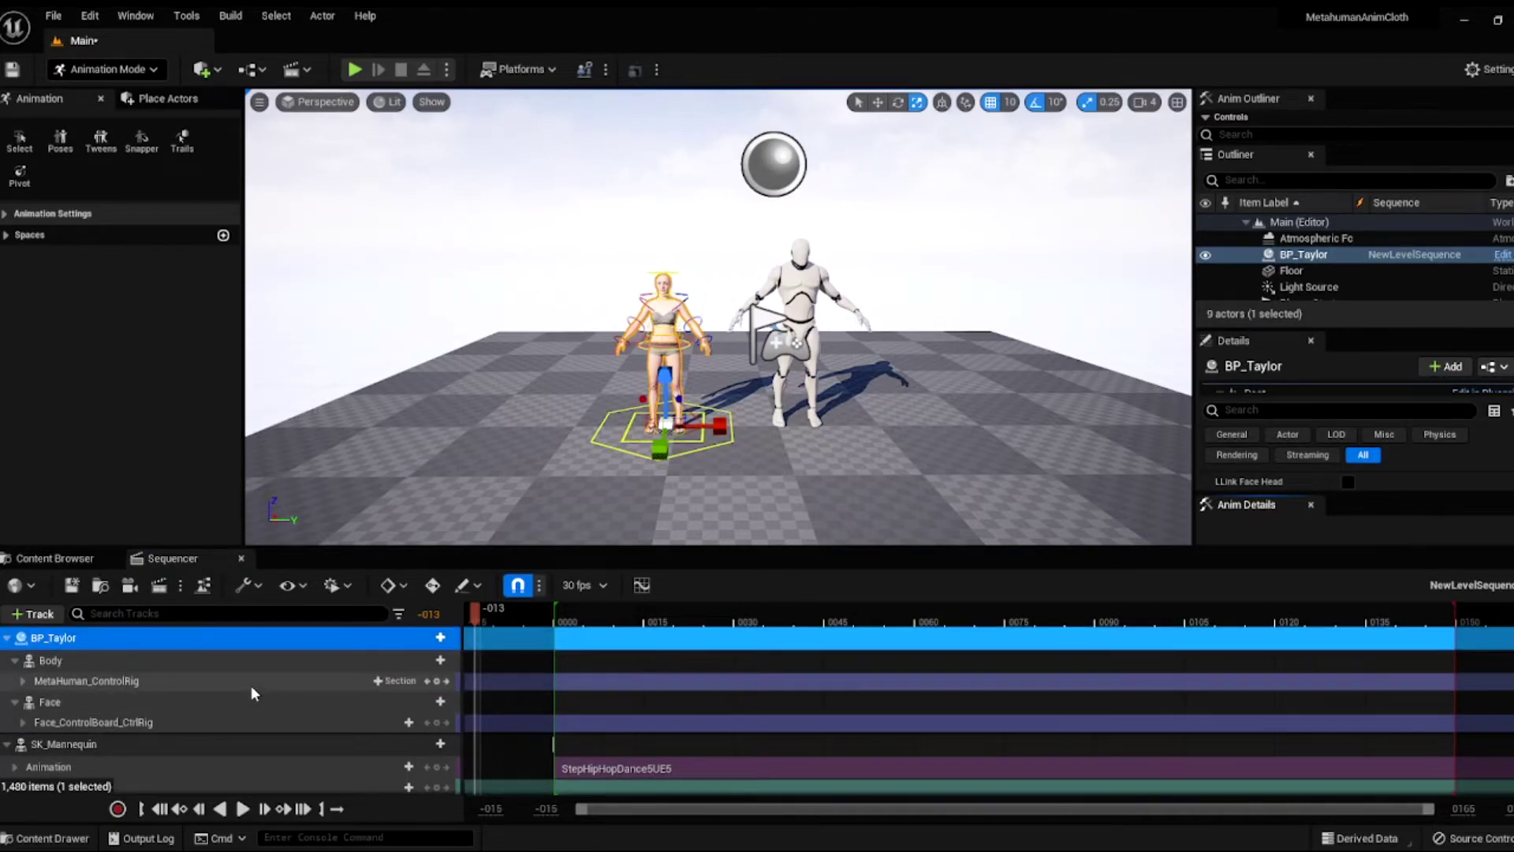
Delete MetaHuman_ControlRig from Taylor's Body track, leaving the Body track selected
{"action": "left_click", "coordinate": [271, 686]}
{"action": "key", "text": "Delete"}
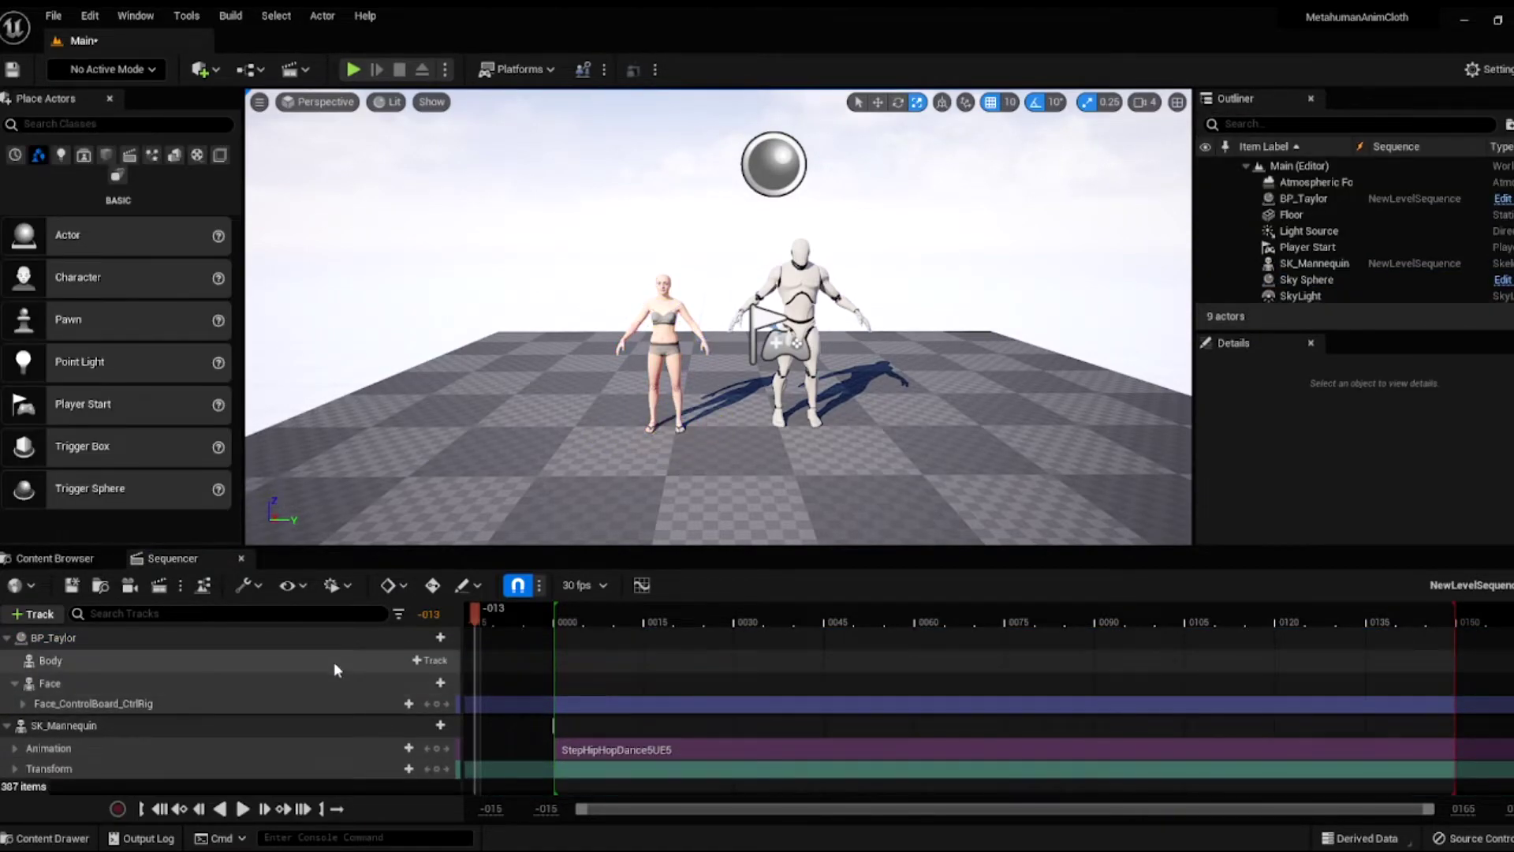
{"action": "left_click", "coordinate": [404, 664]}
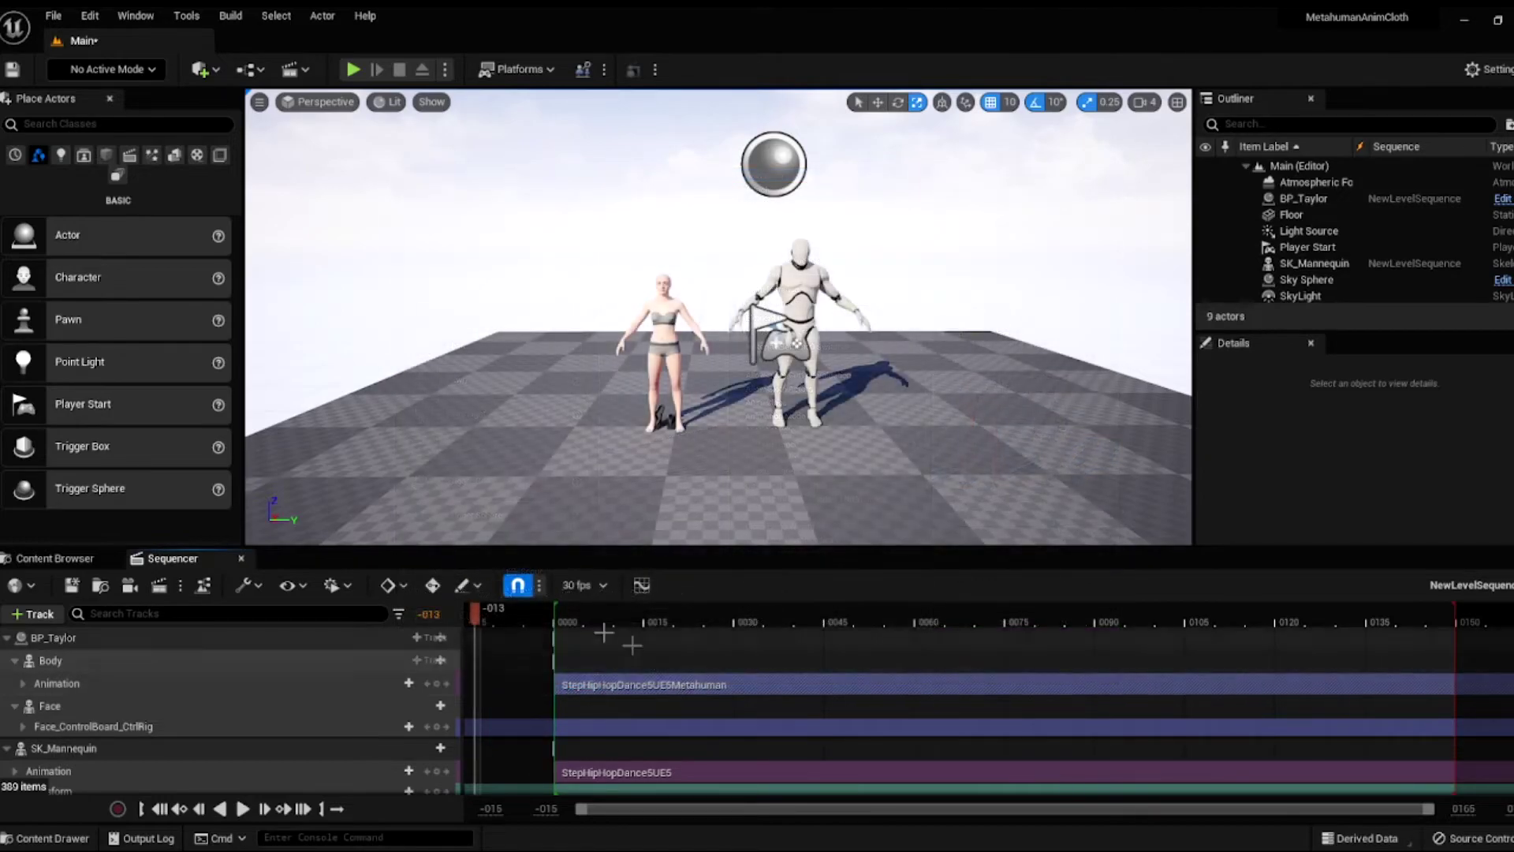
Play the sequence from the first frame to watch both characters dance, then scrub to frame 0062
{"action": "left_click", "coordinate": [557, 609]}
{"action": "key", "text": "space"}
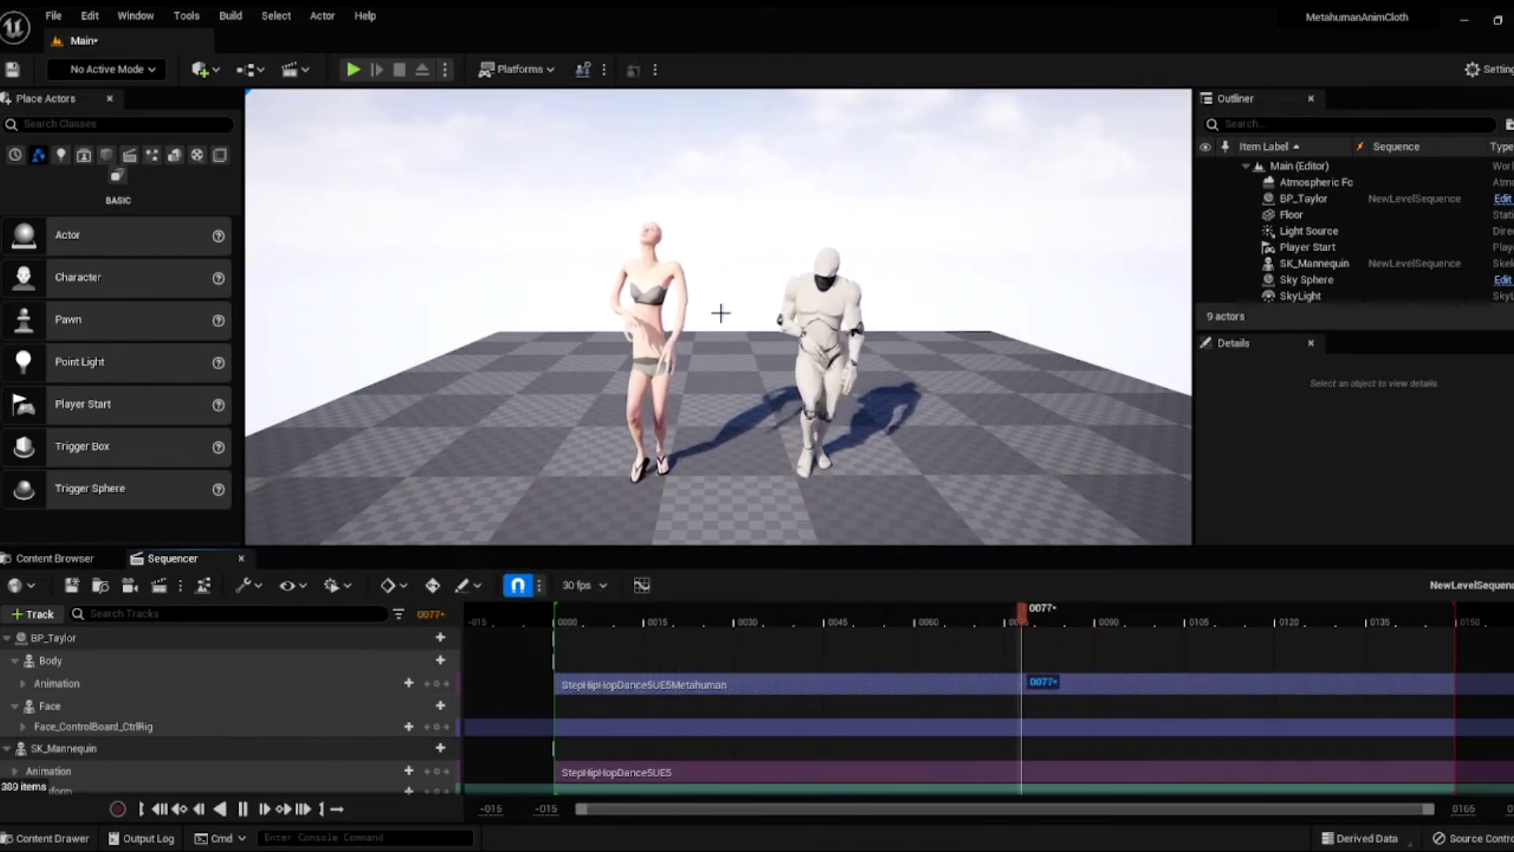
{"action": "key", "text": "space"}
{"action": "left_click", "coordinate": [1073, 637]}
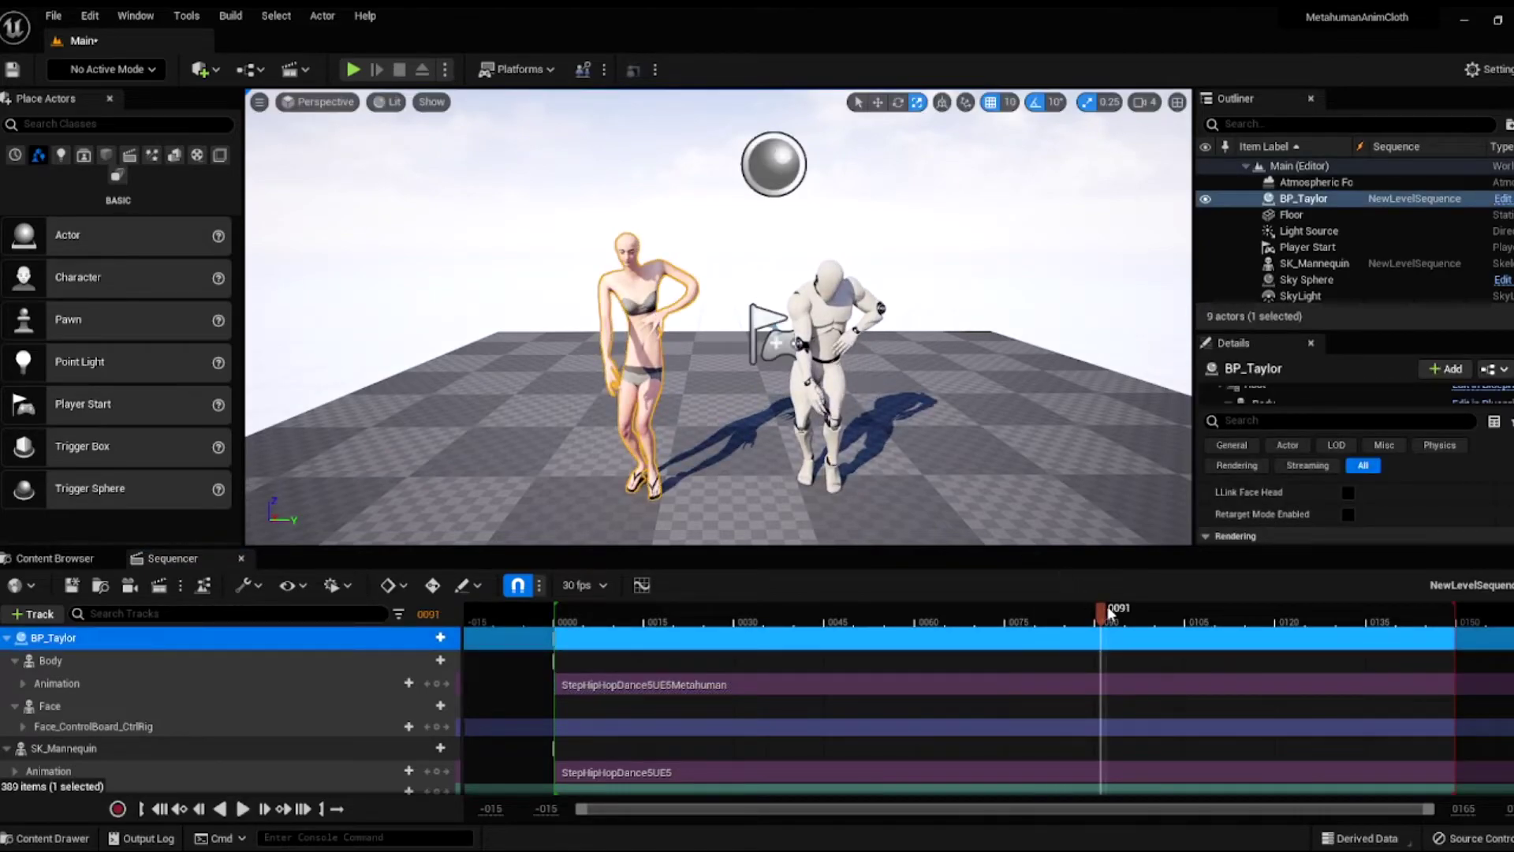
{"action": "left_click_drag", "start_coordinate": [1108, 606], "coordinate": [926, 608]}
{"action": "scroll", "coordinate": [624, 338], "scroll_direction": "up", "scroll_amount": 4}
{"action": "scroll", "coordinate": [624, 338], "scroll_direction": "down", "scroll_amount": 2}
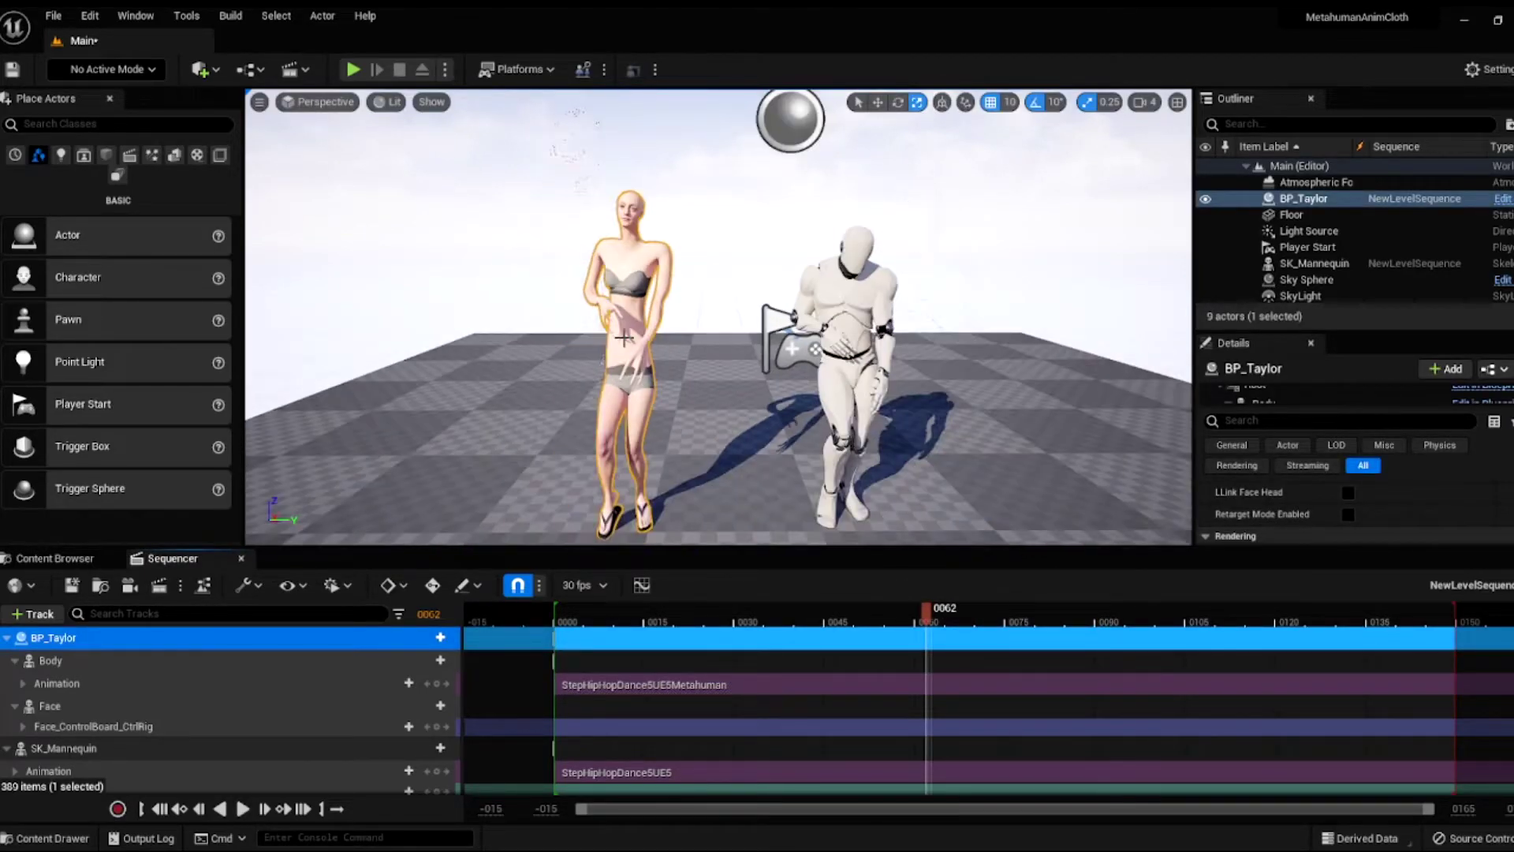
Select BP_Taylor's Body component and open its f_srt_nrw_body skeletal mesh from Details
{"action": "left_click", "coordinate": [1342, 403]}
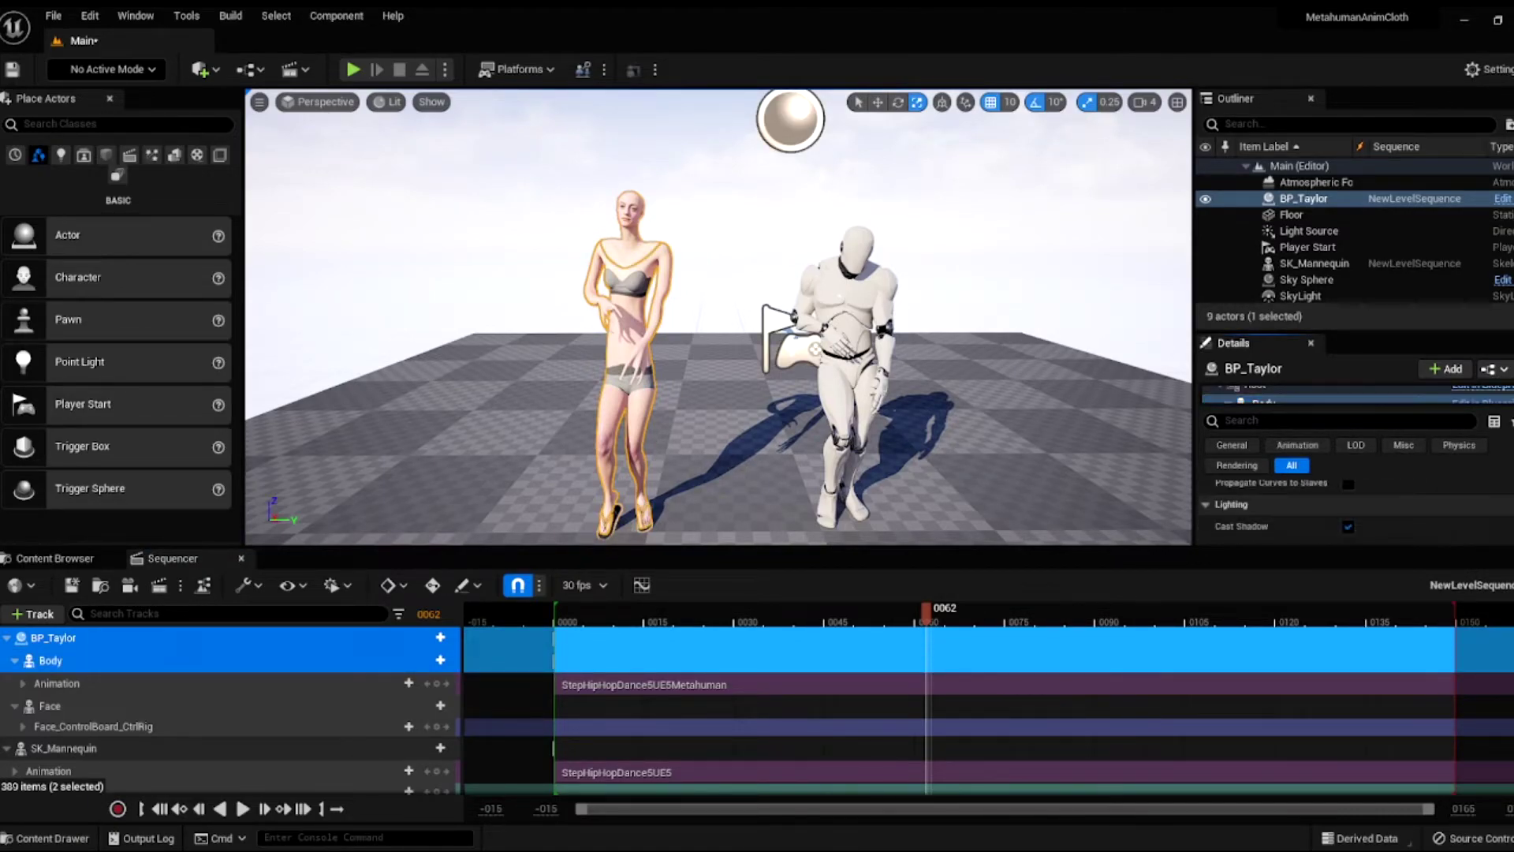
{"action": "scroll", "coordinate": [1356, 513], "scroll_direction": "down", "scroll_amount": 3}
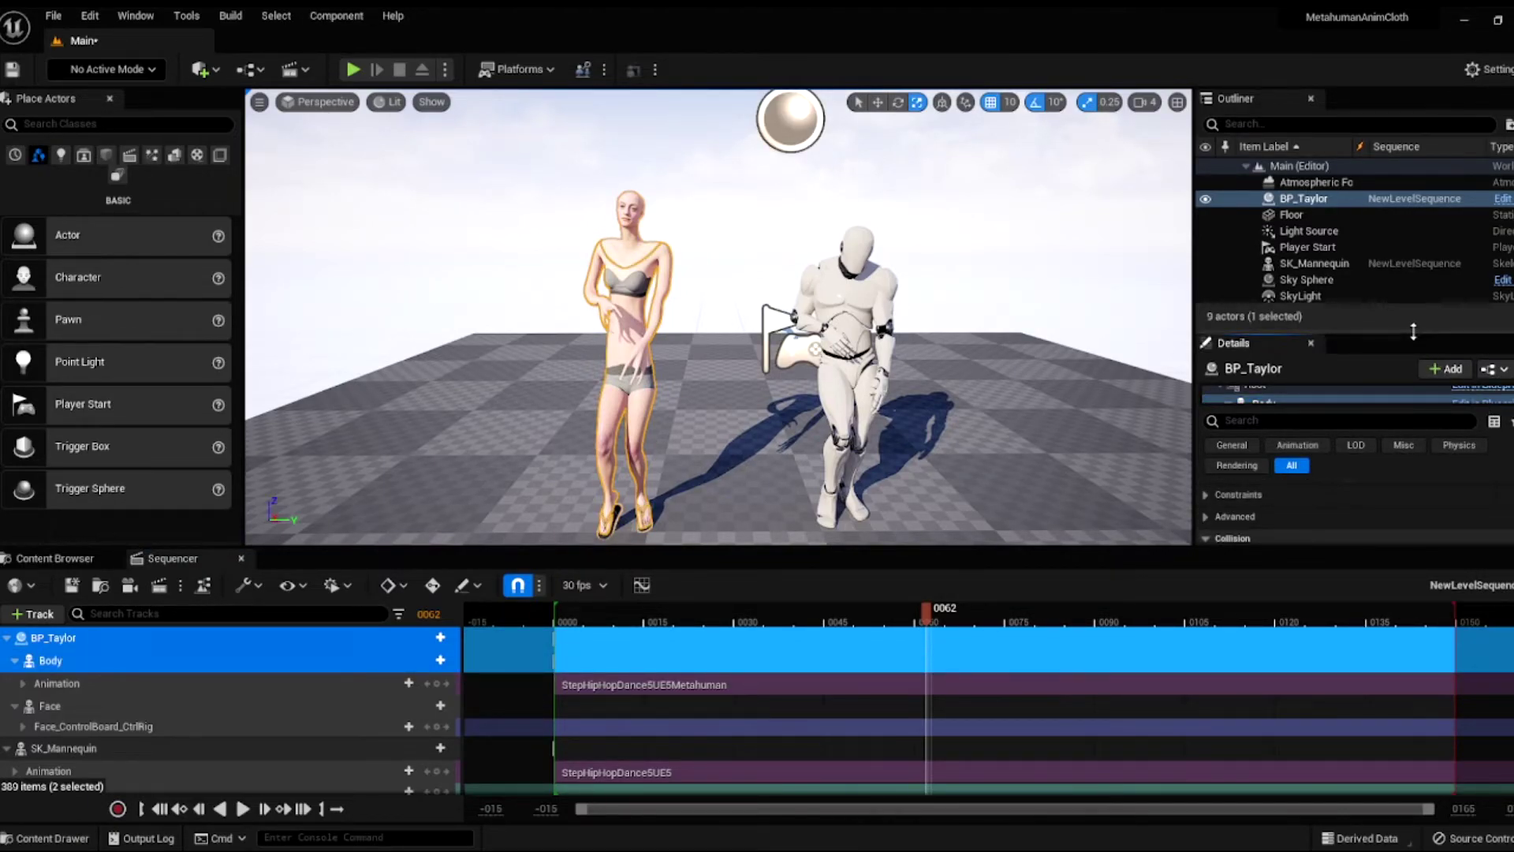
{"action": "left_click_drag", "start_coordinate": [1414, 332], "coordinate": [1413, 149]}
{"action": "scroll", "coordinate": [1459, 489], "scroll_direction": "down", "scroll_amount": 2}
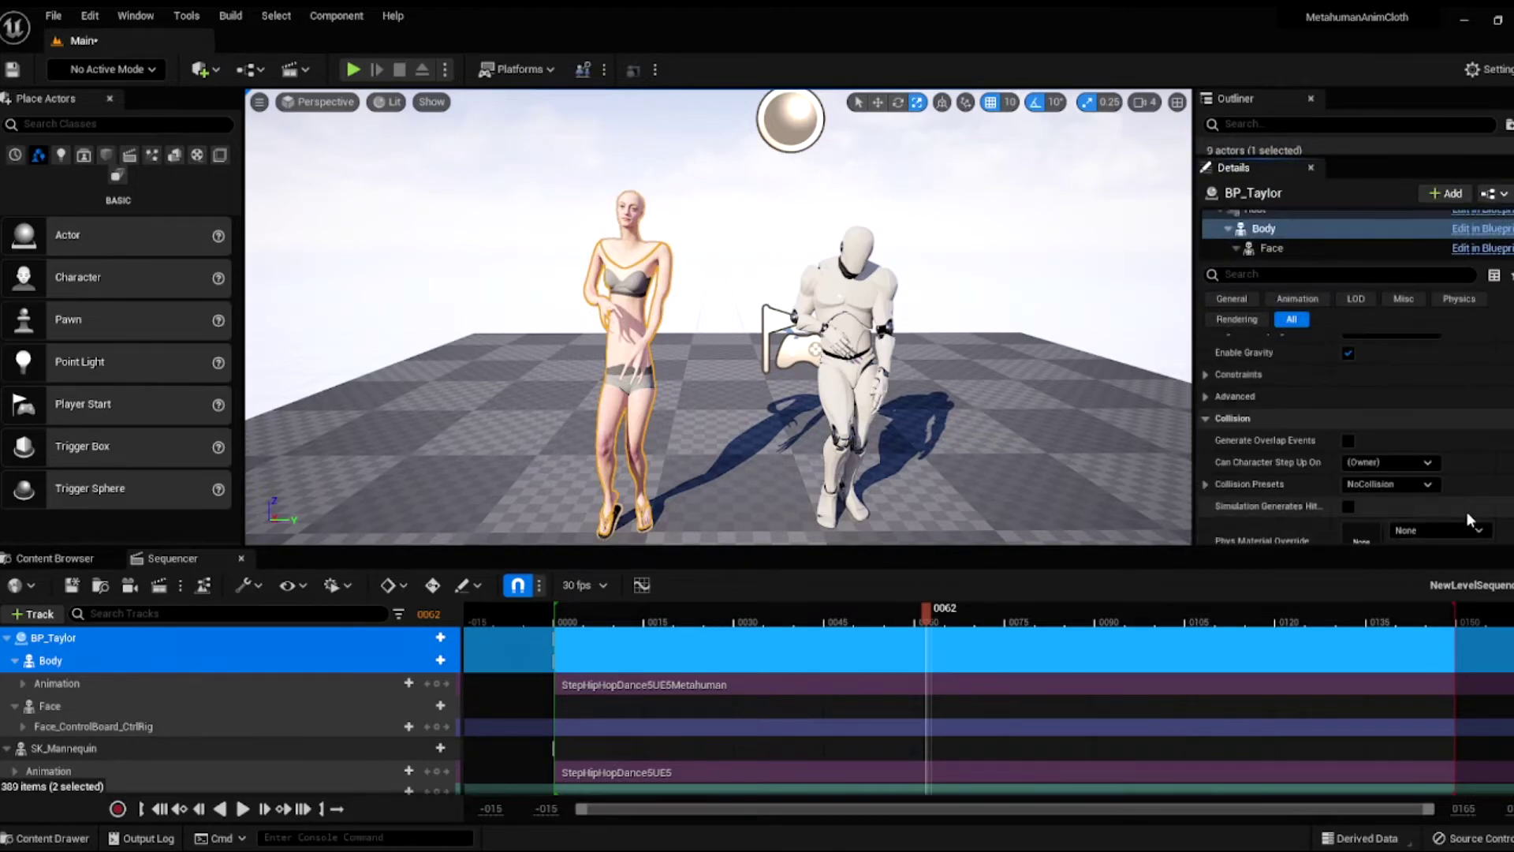
{"action": "scroll", "coordinate": [1466, 508], "scroll_direction": "up", "scroll_amount": 5}
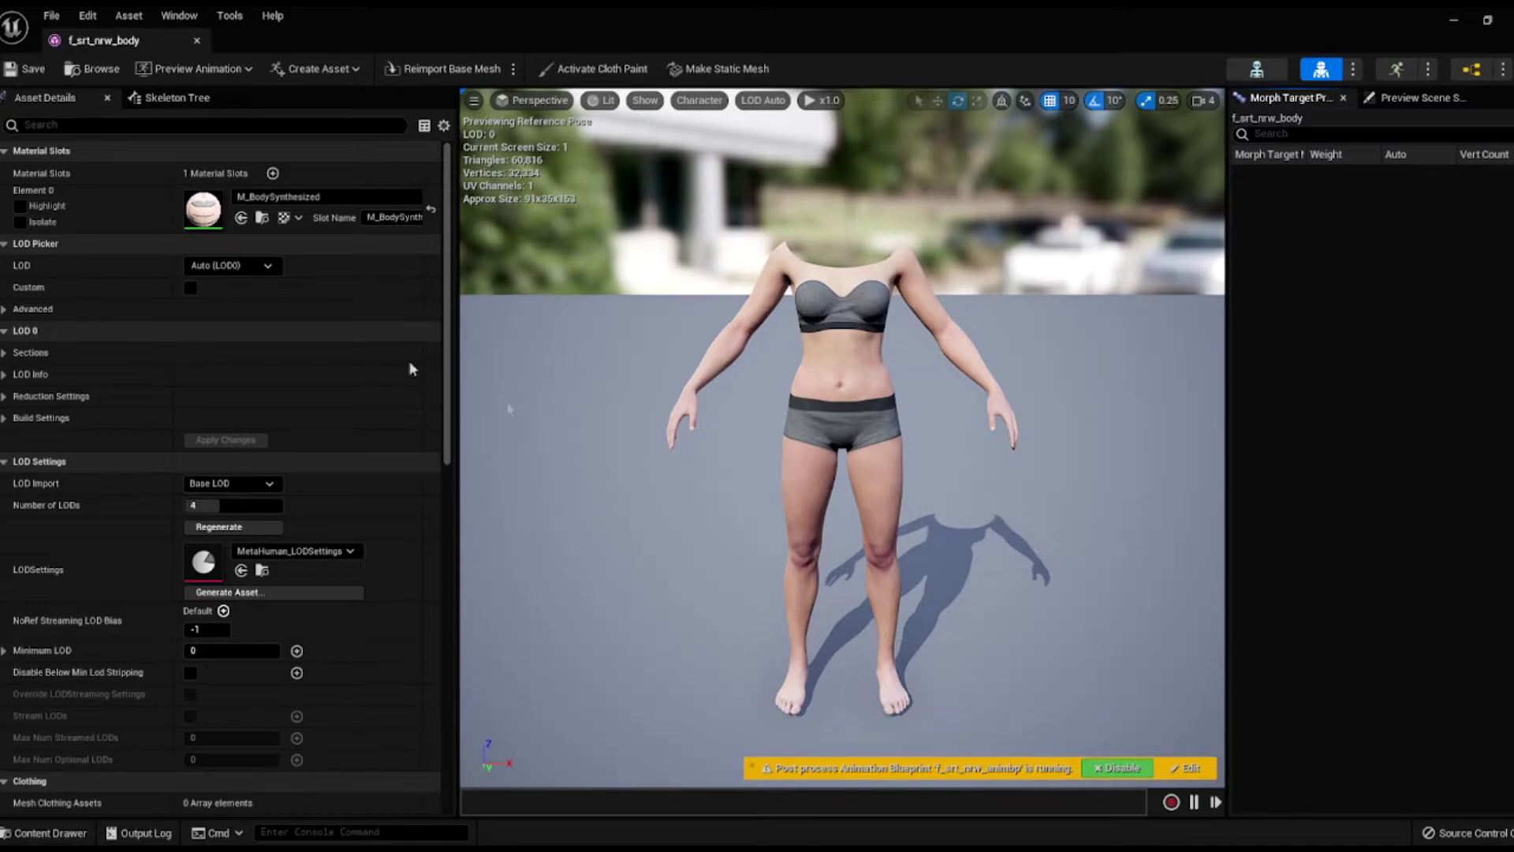
Recursively set translation retargeting to Skeleton for spine_01 through the last bone of f_srt_nrw_body
{"action": "scroll", "coordinate": [200, 443], "scroll_direction": "down", "scroll_amount": 3}
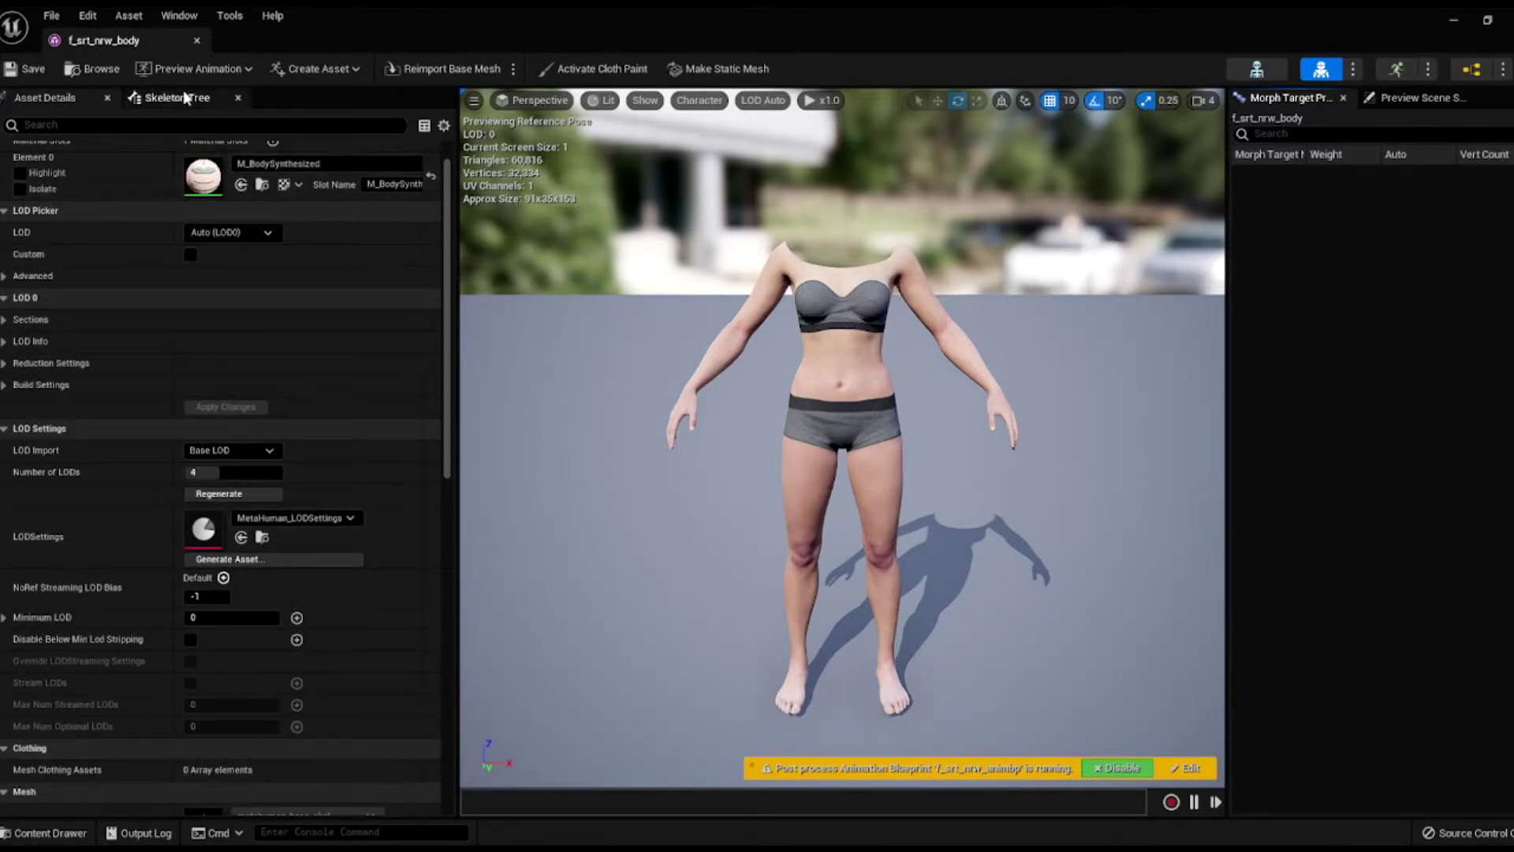
{"action": "left_click", "coordinate": [182, 96]}
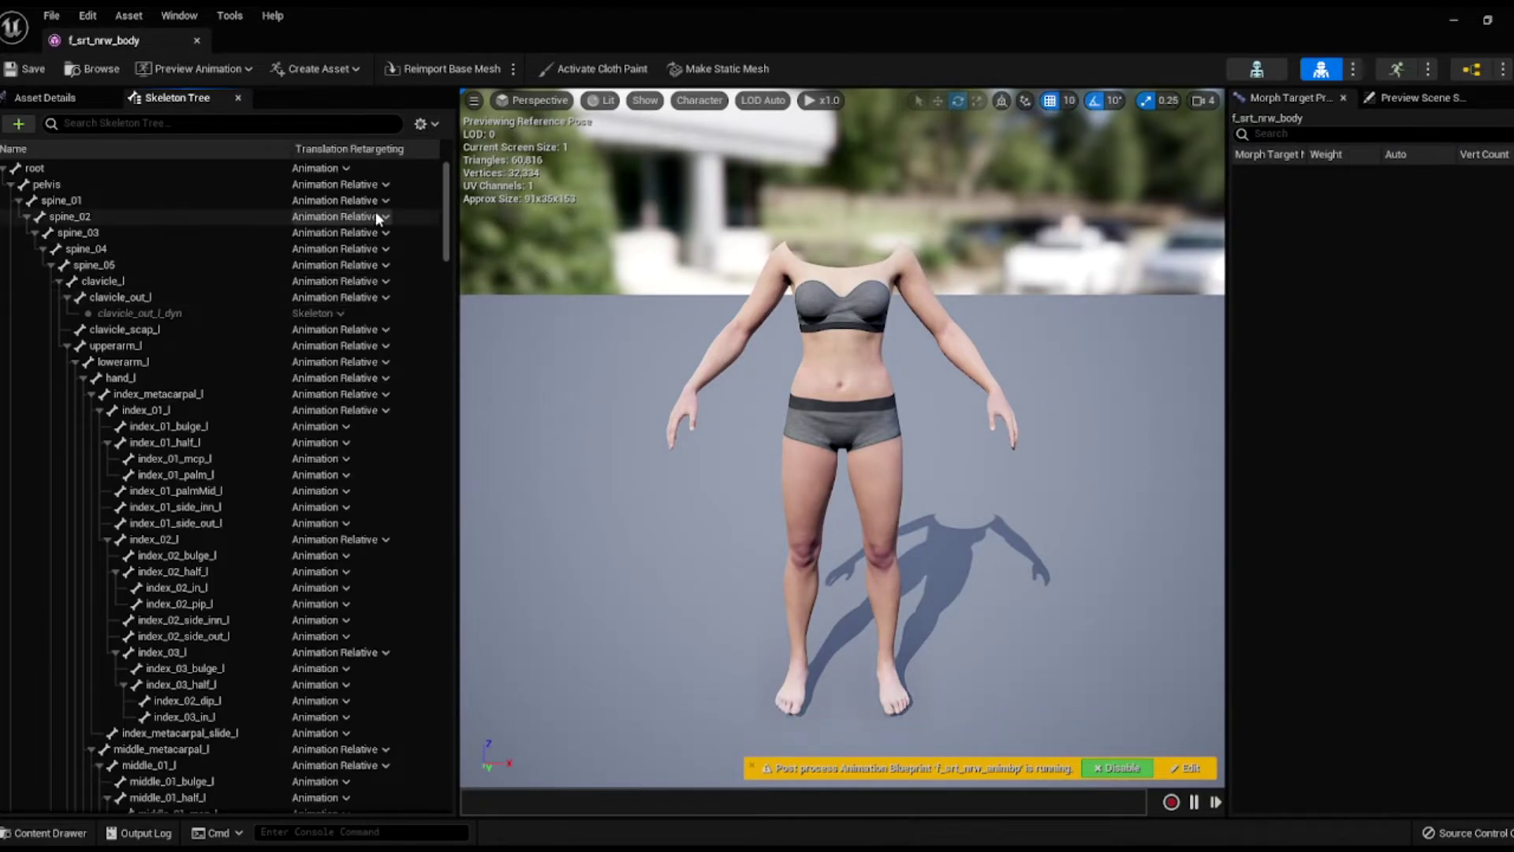
{"action": "left_click", "coordinate": [205, 200]}
{"action": "scroll", "coordinate": [216, 331], "scroll_direction": "down", "scroll_amount": 15}
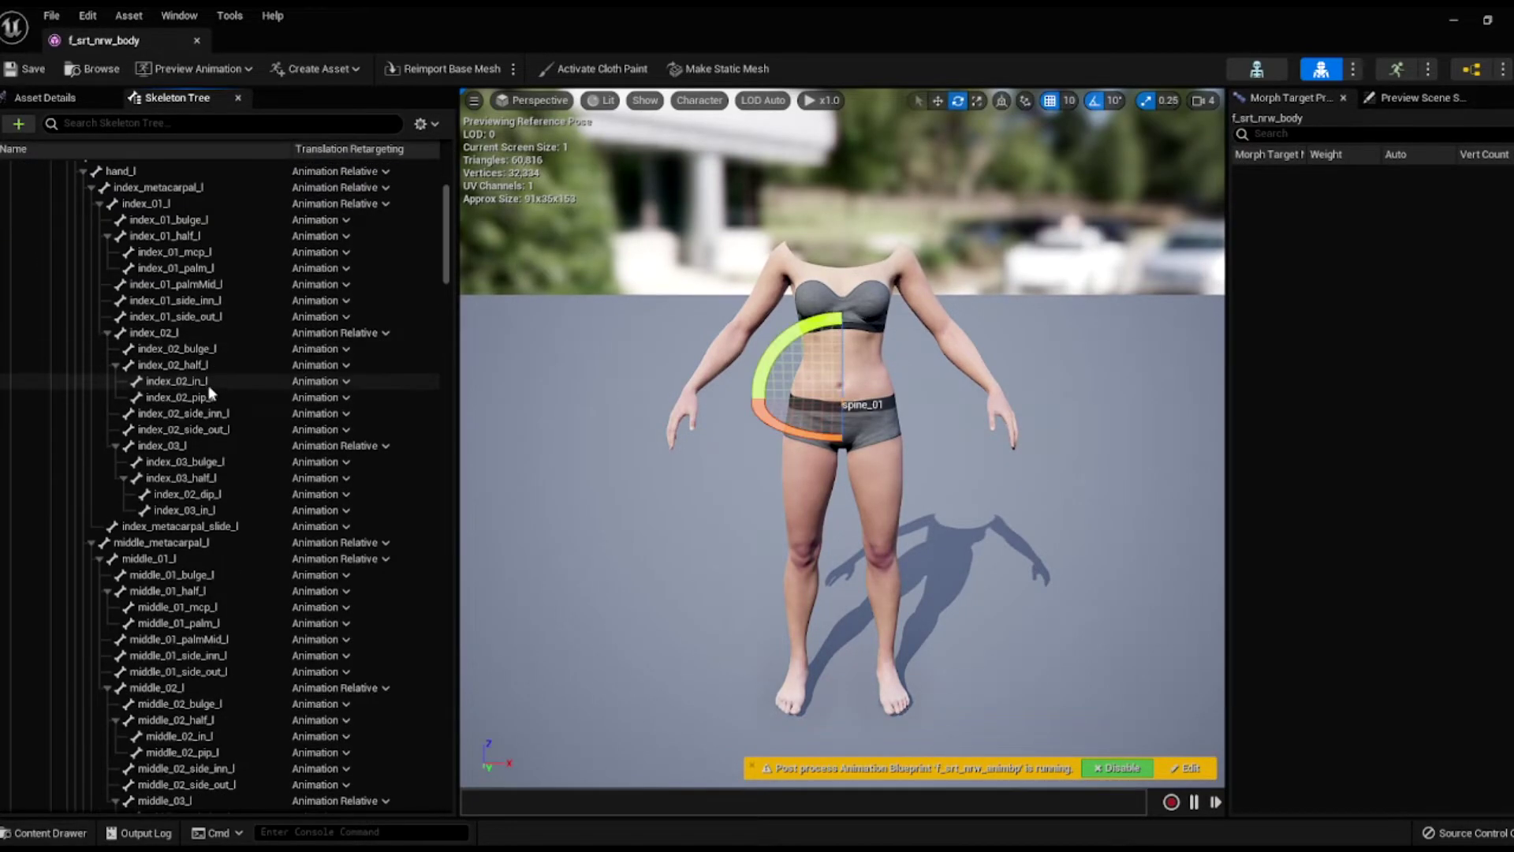
{"action": "scroll", "coordinate": [207, 391], "scroll_direction": "down", "scroll_amount": 20}
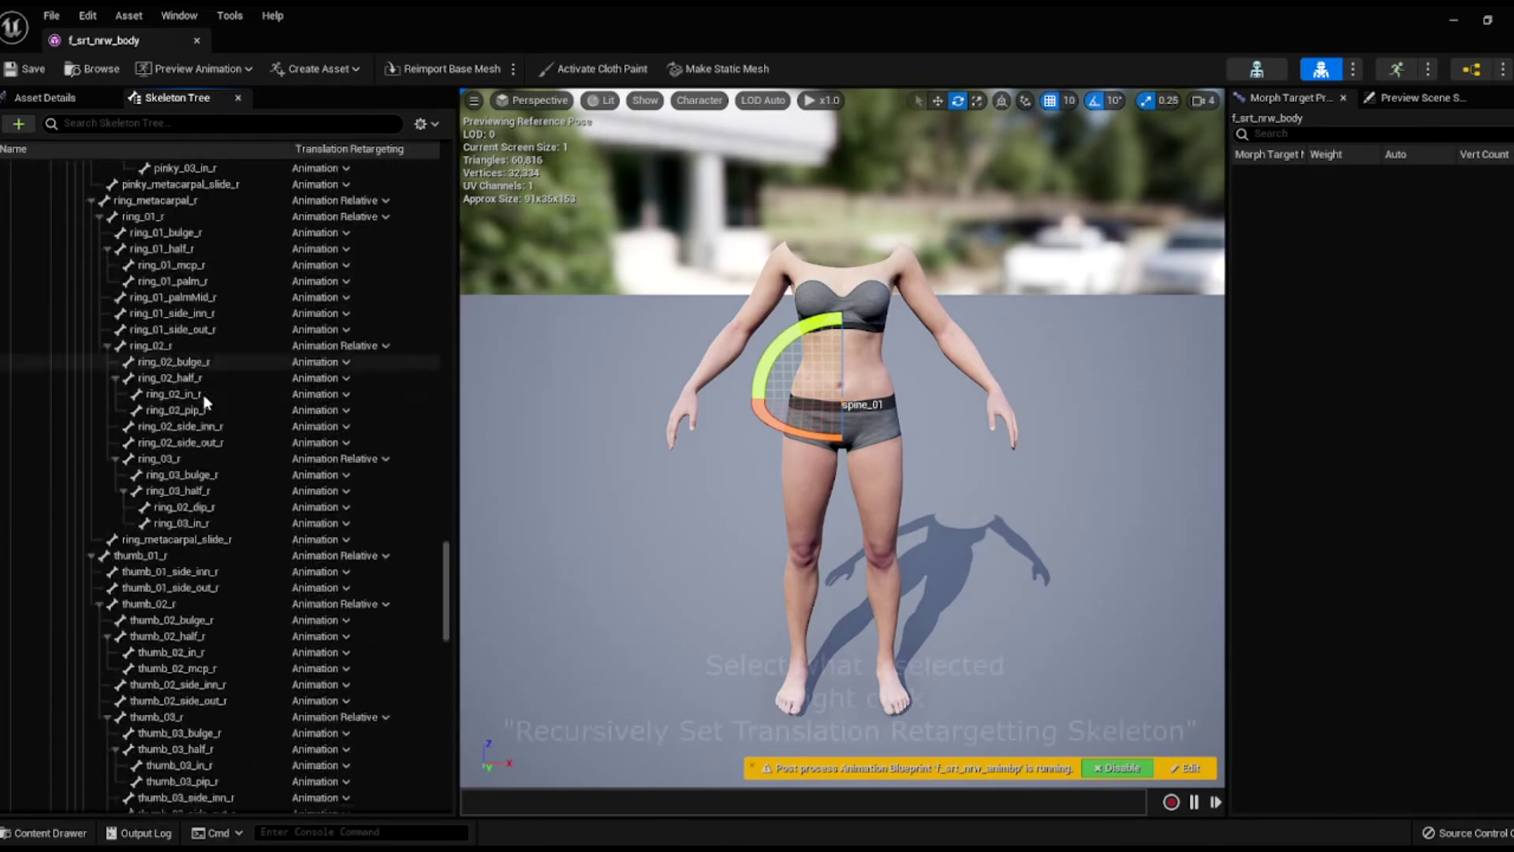
{"action": "scroll", "coordinate": [200, 400], "scroll_direction": "down", "scroll_amount": 10}
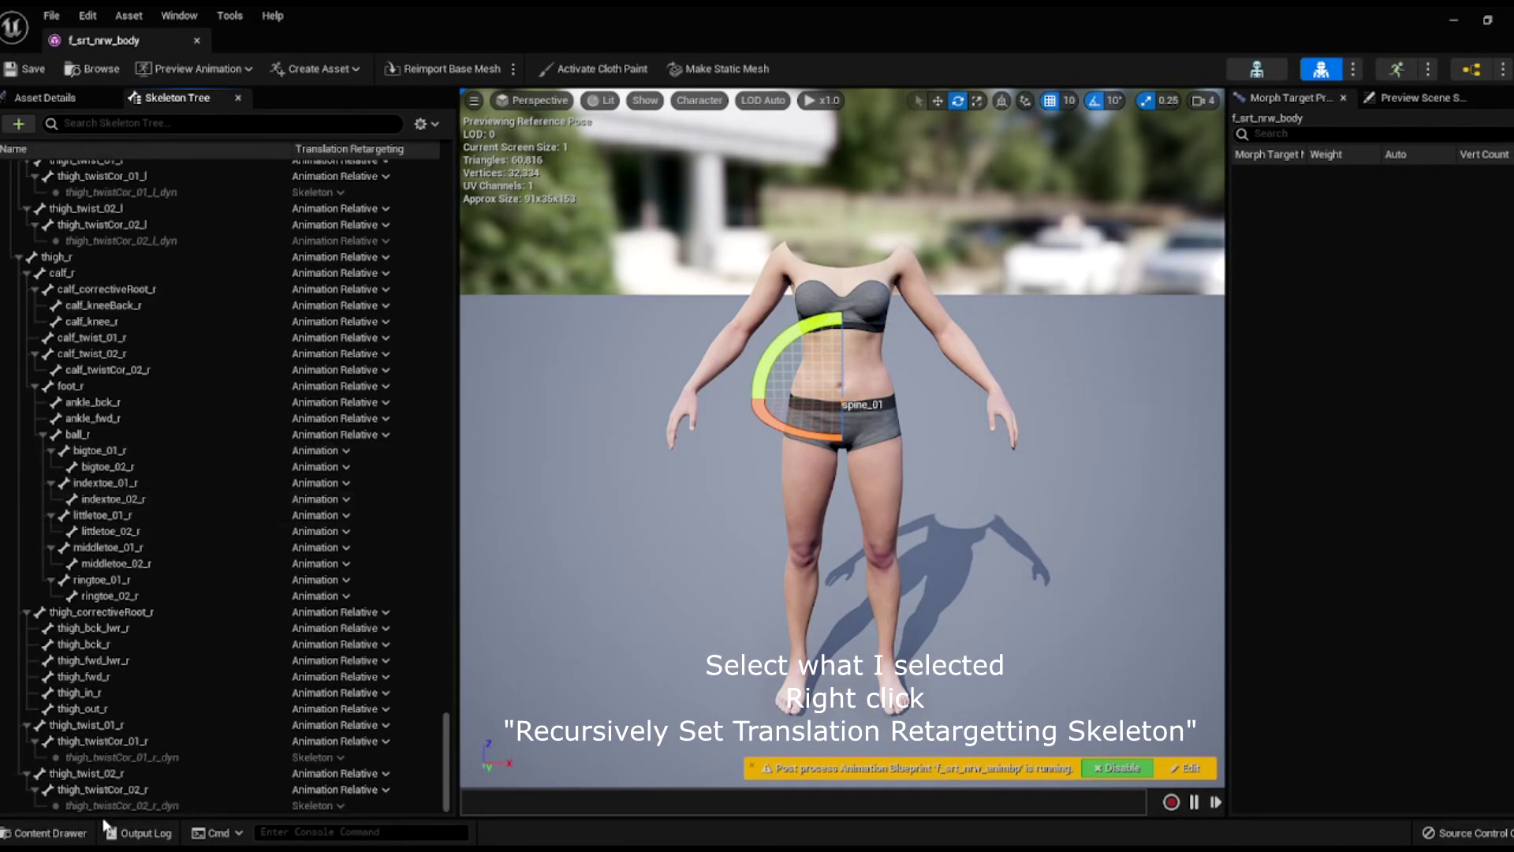
{"action": "left_click", "coordinate": [119, 807], "text": "shift"}
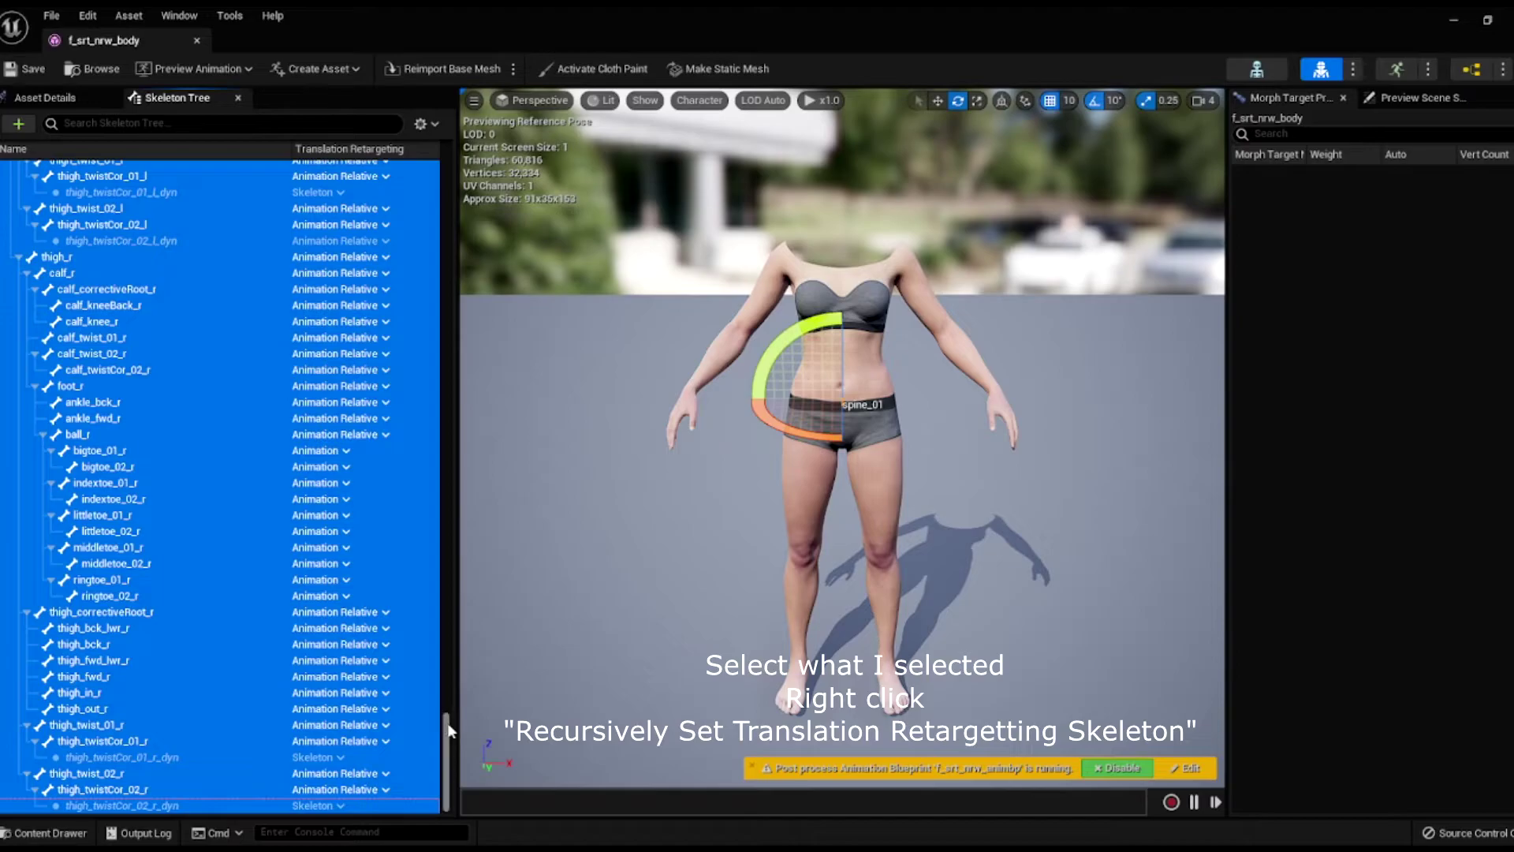
{"action": "left_click_drag", "start_coordinate": [448, 720], "coordinate": [400, 167]}
{"action": "right_click", "coordinate": [357, 298]}
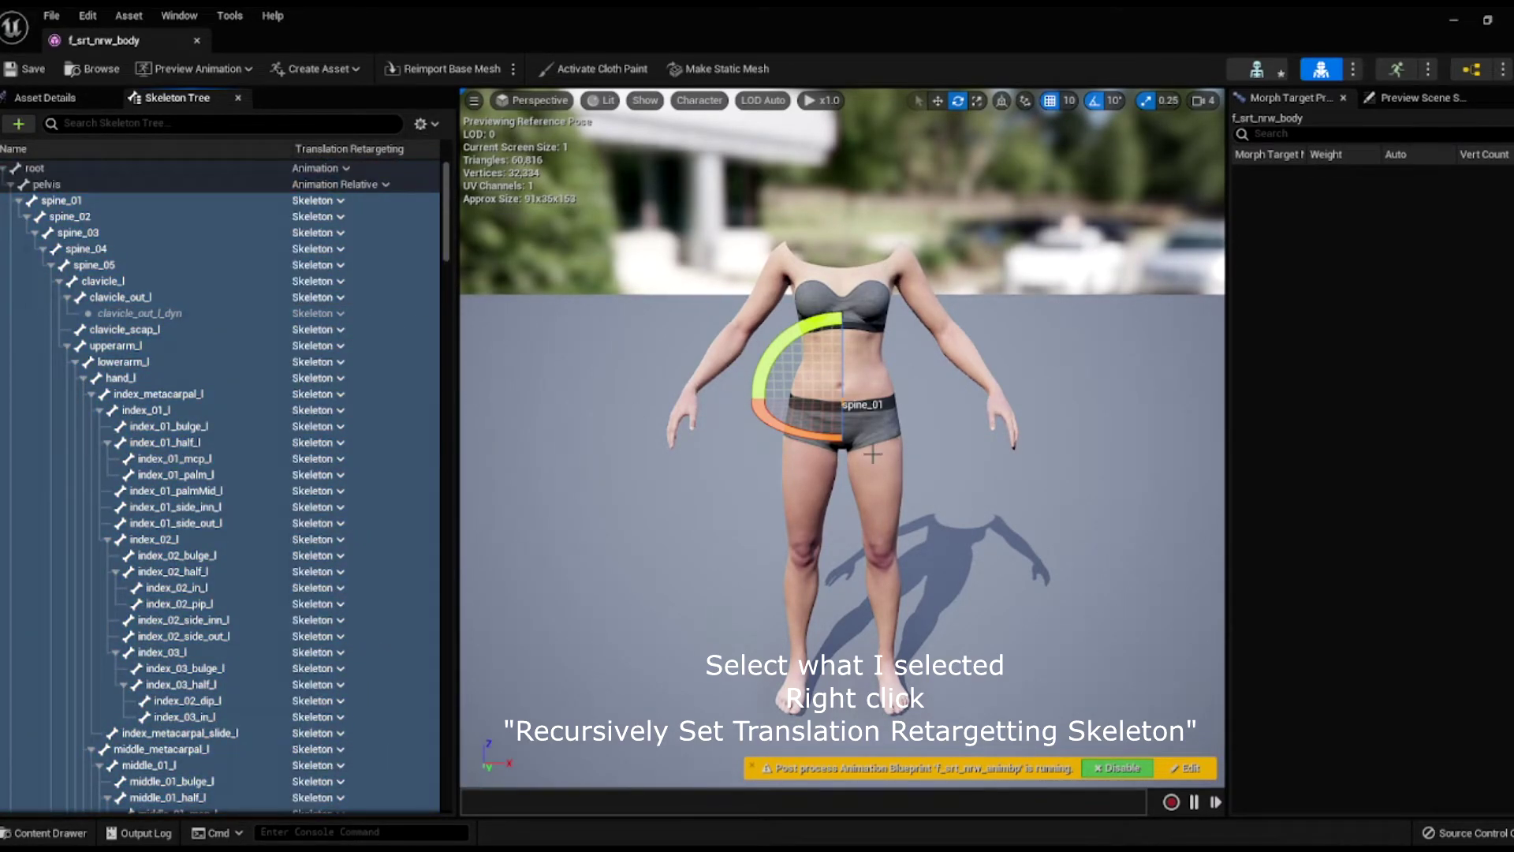
{"action": "left_click", "coordinate": [26, 68]}
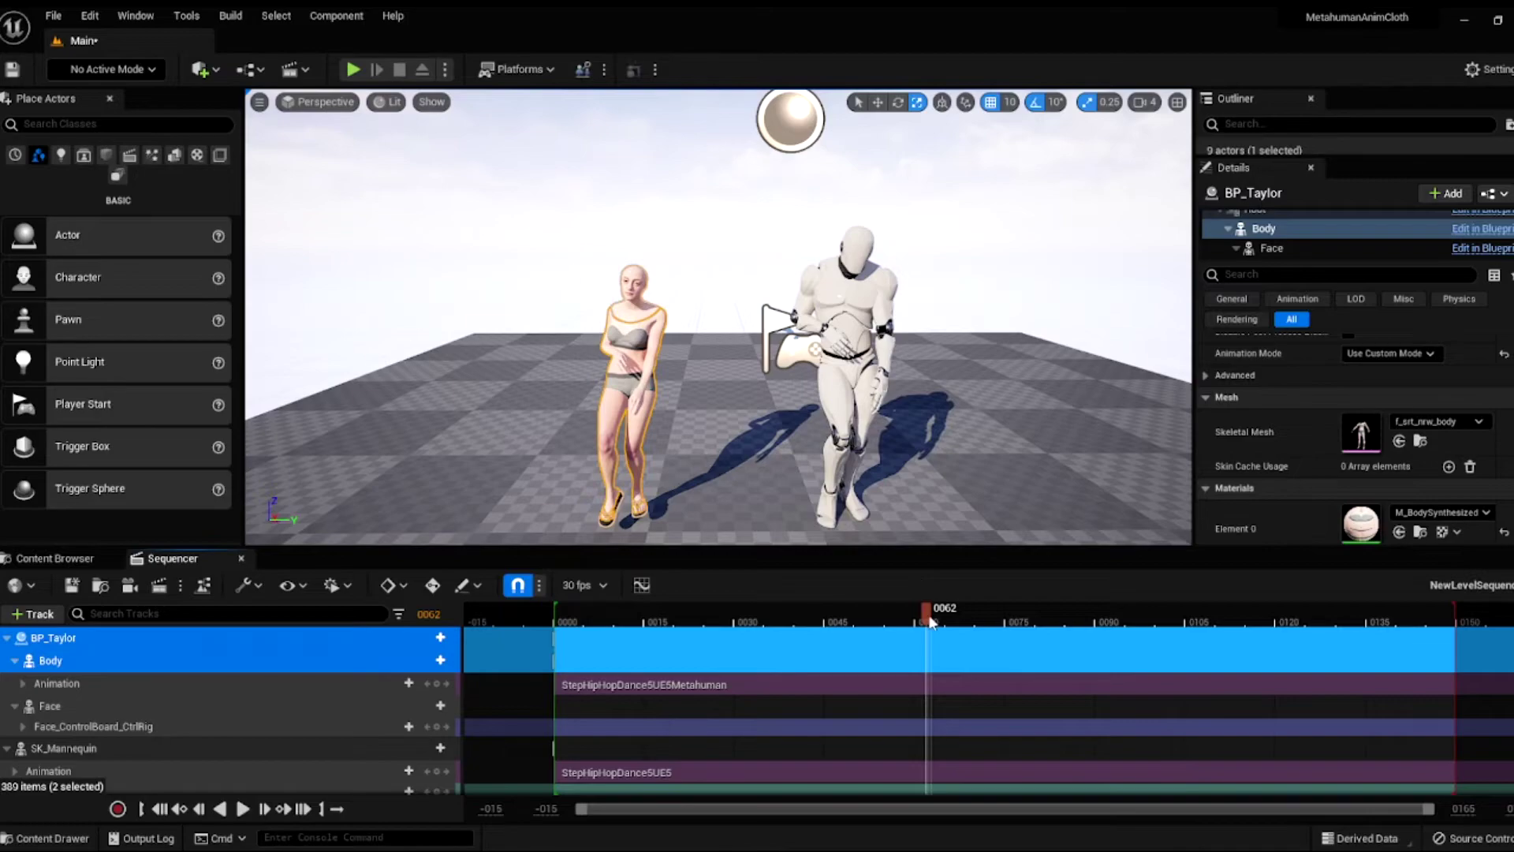
Scrub back near the start, frame the two dancers closer, and play the dance
{"action": "left_click_drag", "start_coordinate": [931, 621], "coordinate": [590, 622]}
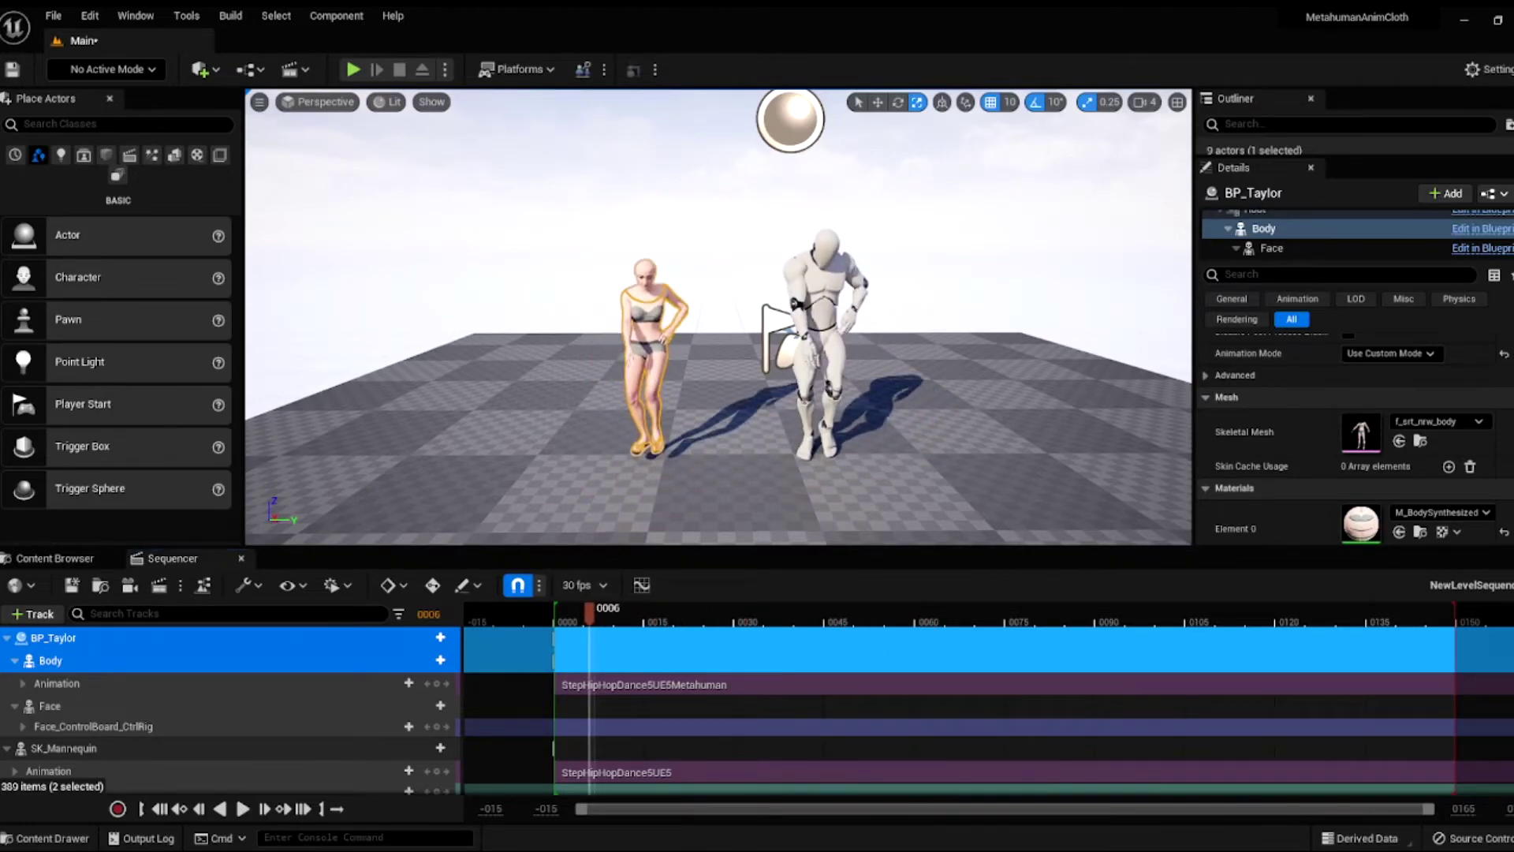
{"action": "left_click", "coordinate": [742, 299]}
{"action": "scroll", "coordinate": [742, 299], "scroll_direction": "up", "scroll_amount": 5}
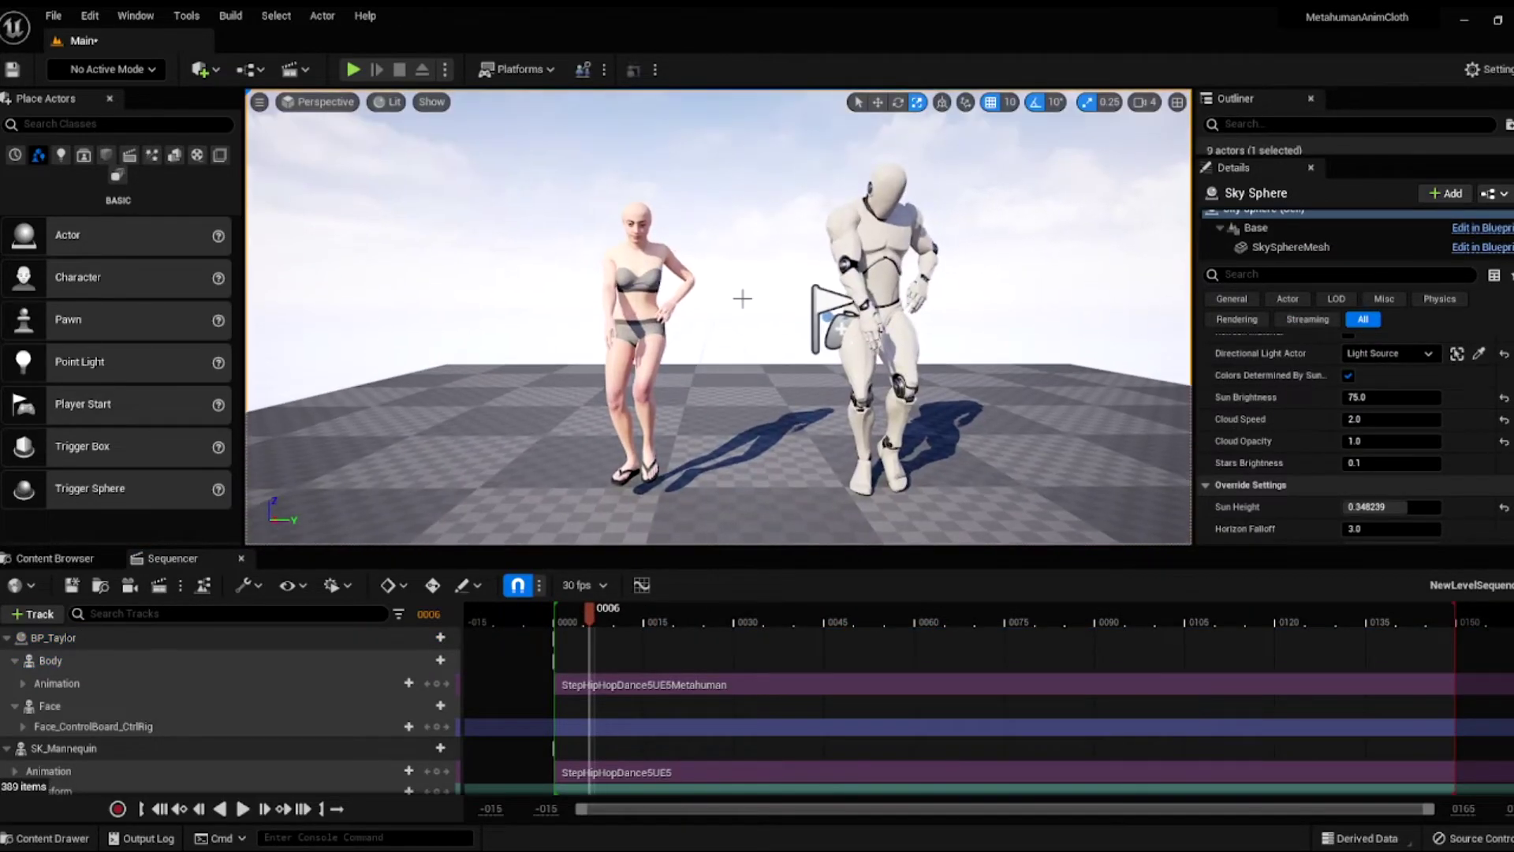
{"action": "middle_click_drag", "start_coordinate": [742, 298], "coordinate": [721, 301]}
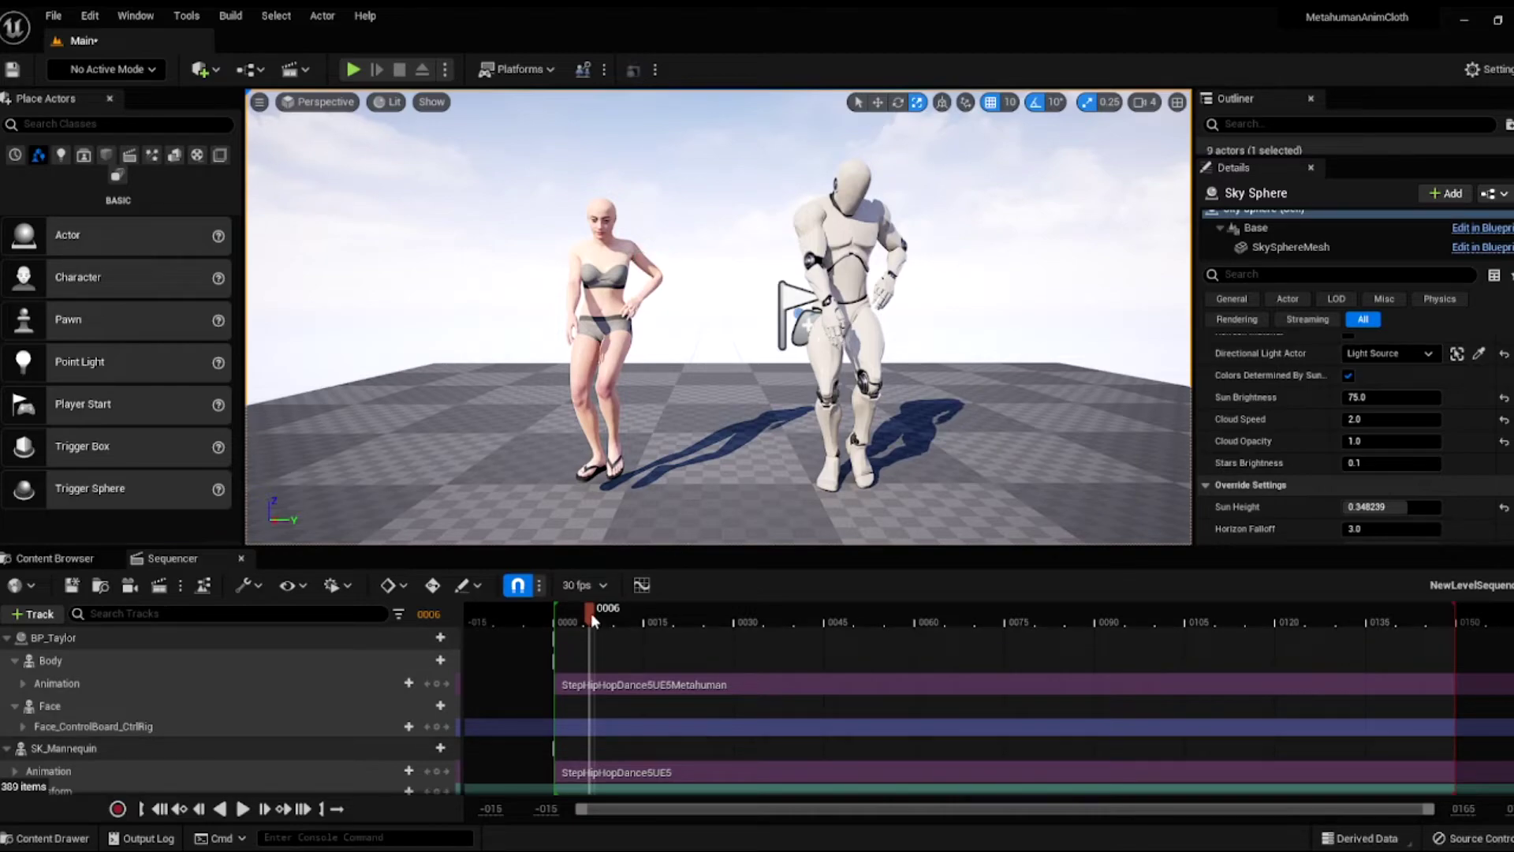
{"action": "left_click", "coordinate": [565, 613]}
{"action": "key", "text": "space"}
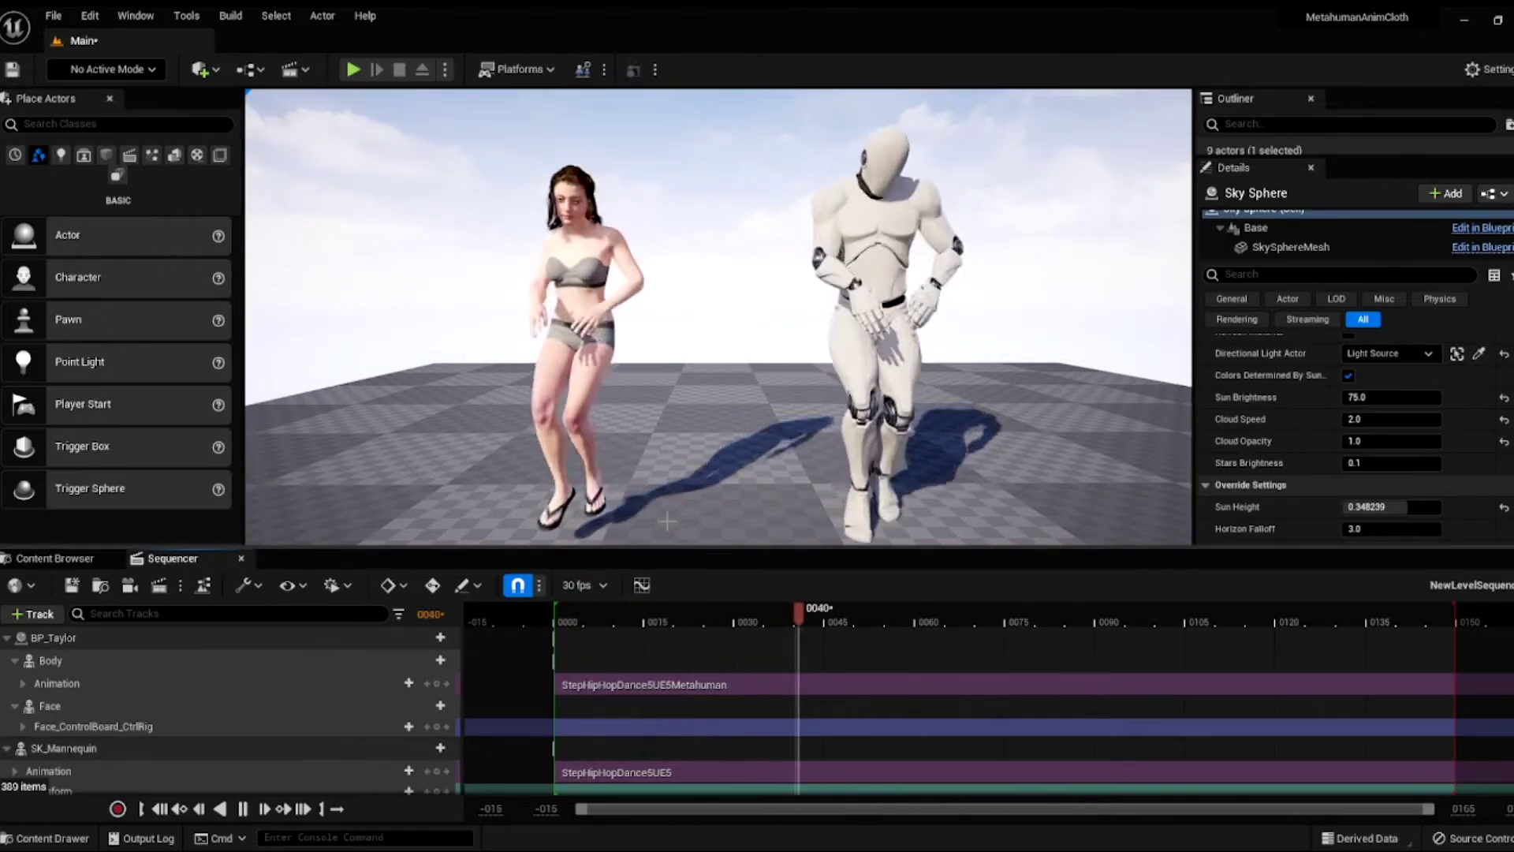
Rewind to the first frame and replay the dance, stopping partway through
{"action": "scroll", "coordinate": [588, 186], "scroll_direction": "up", "scroll_amount": 6}
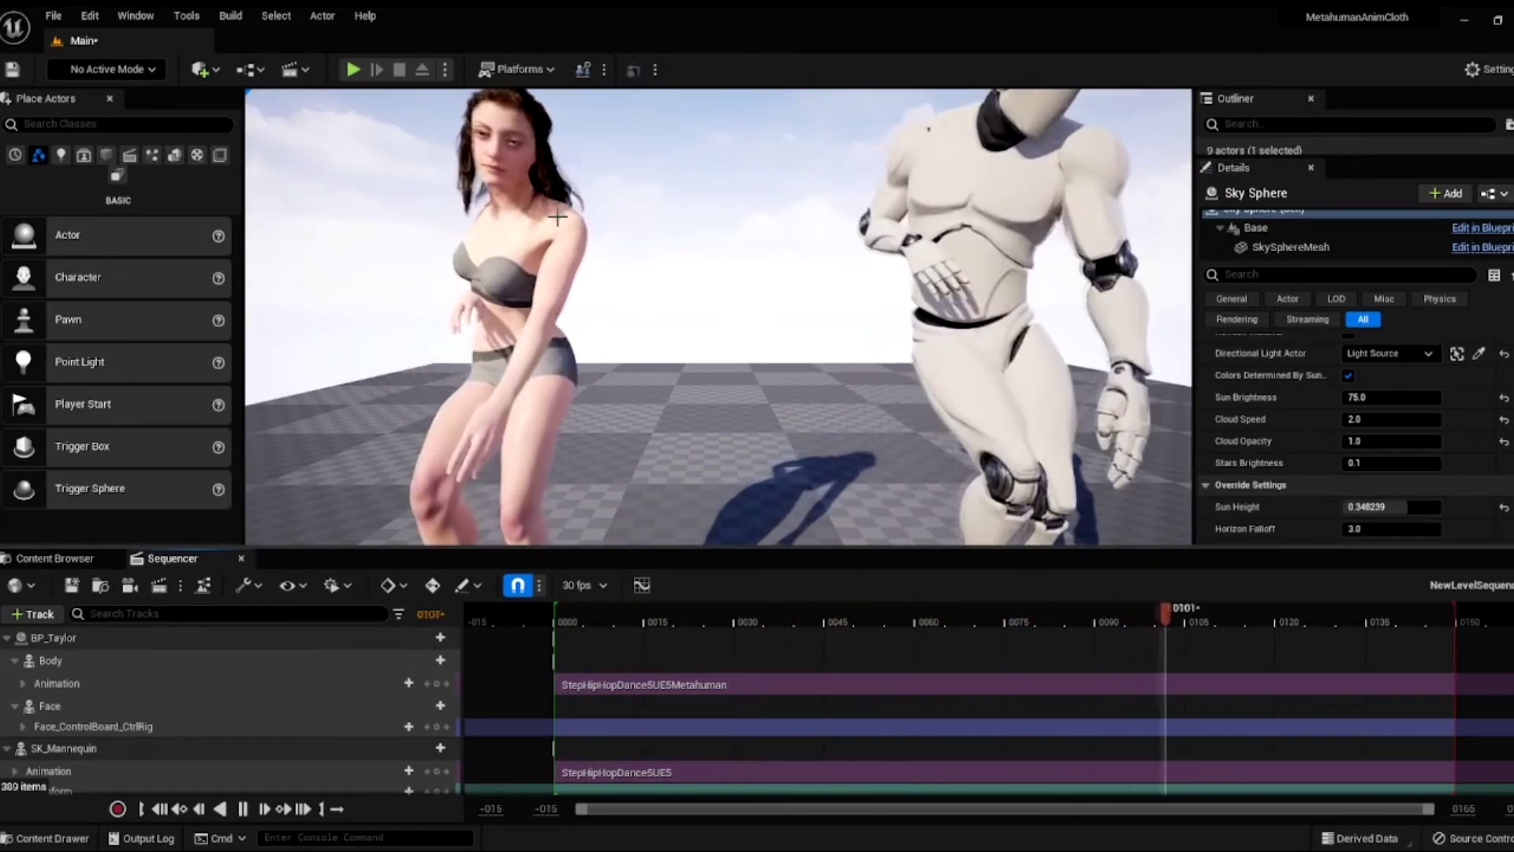
{"action": "scroll", "coordinate": [558, 217], "scroll_direction": "up", "scroll_amount": 5}
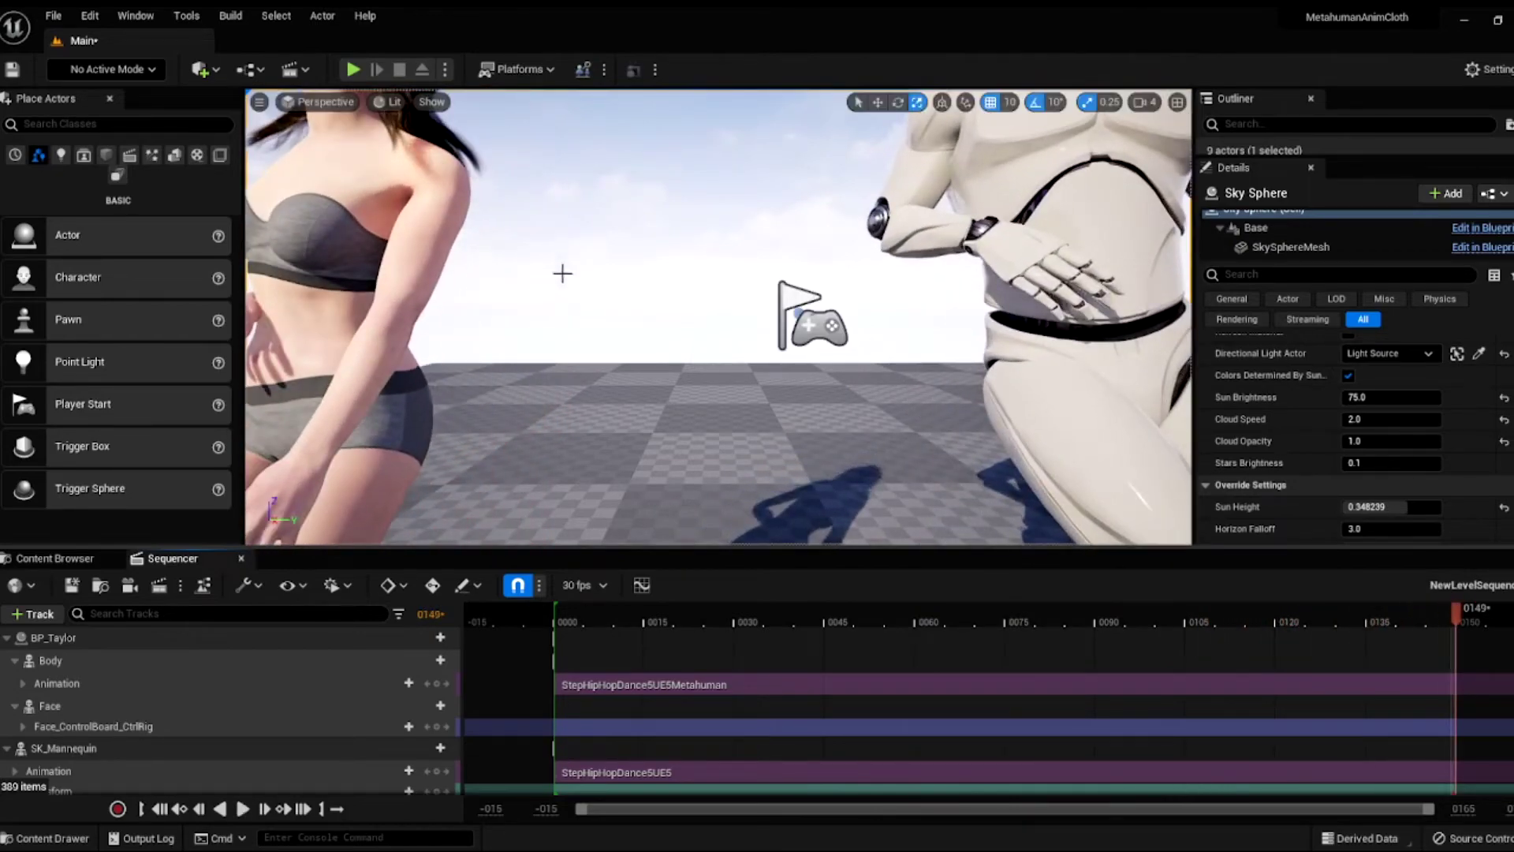
{"action": "scroll", "coordinate": [564, 280], "scroll_direction": "down", "scroll_amount": 5}
{"action": "scroll", "coordinate": [632, 337], "scroll_direction": "down", "scroll_amount": 3}
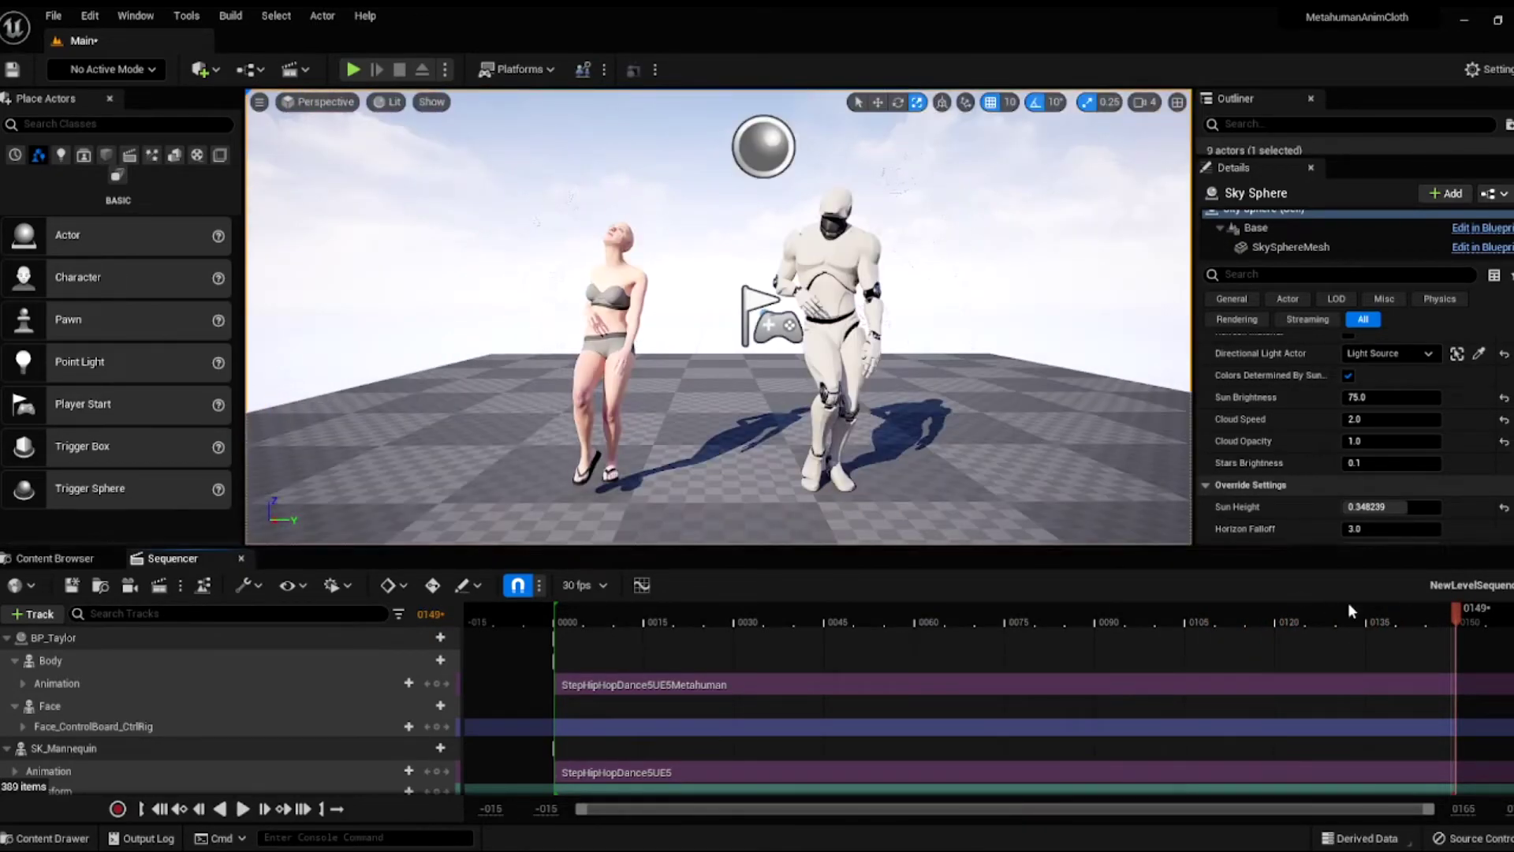
{"action": "left_click_drag", "start_coordinate": [1456, 617], "coordinate": [558, 609]}
{"action": "key", "text": "space"}
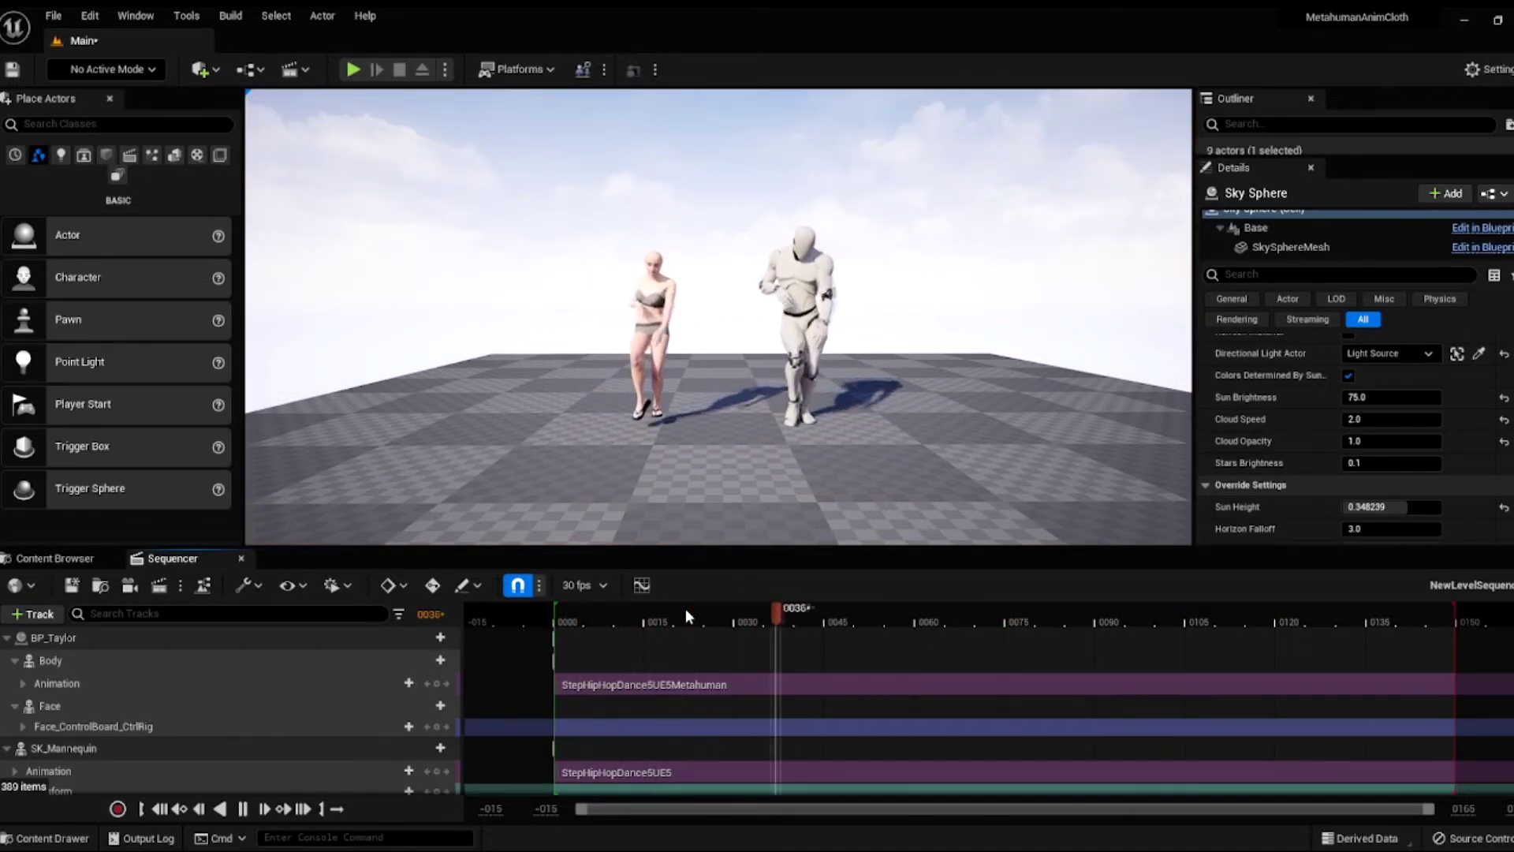
{"action": "key", "text": "space"}
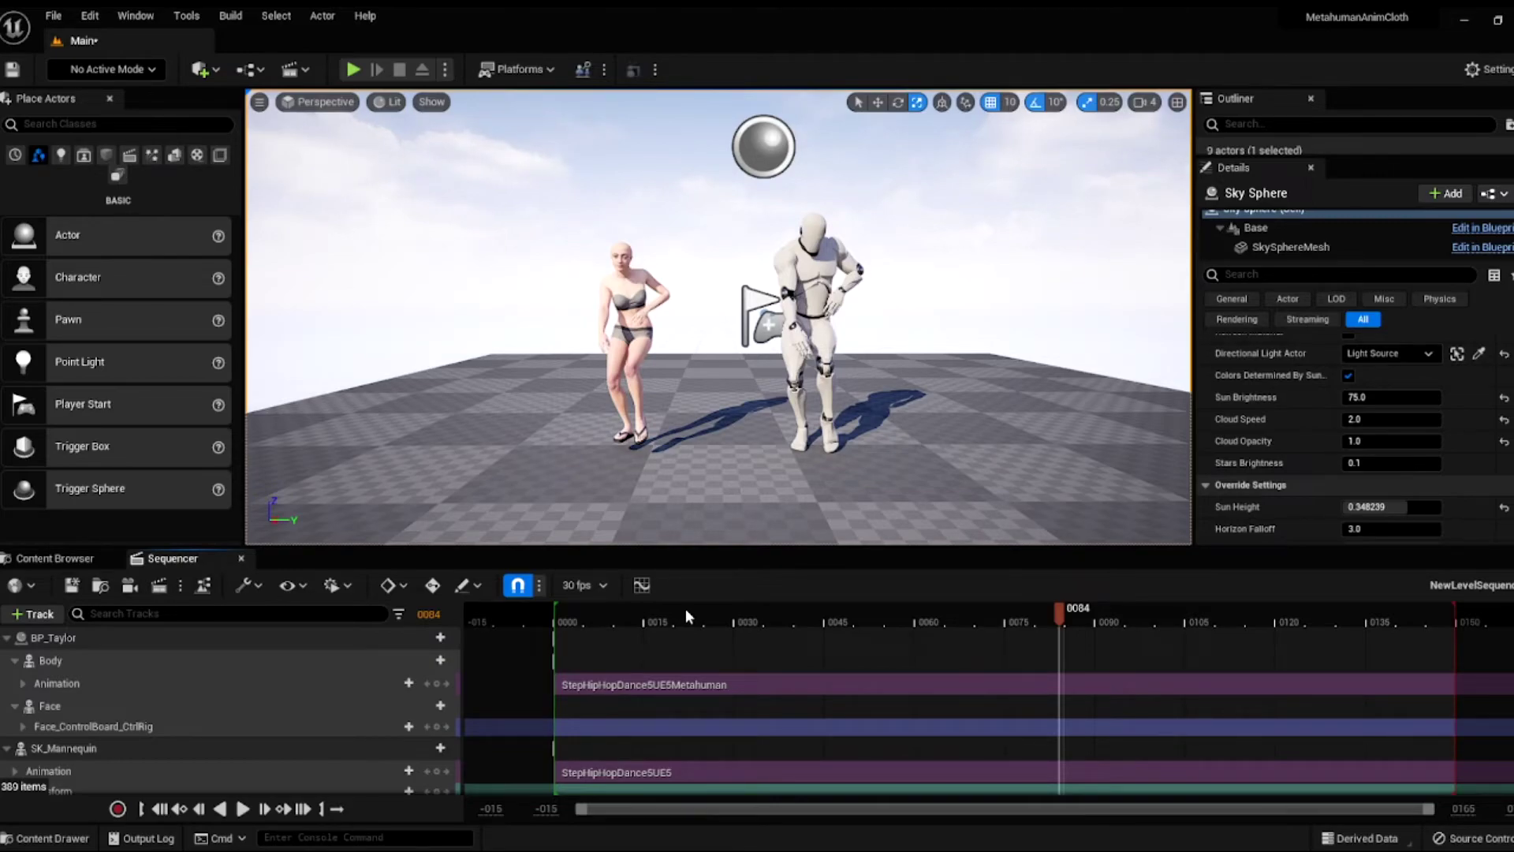
Replay the dance from an earlier frame, pause at 0057, and show the Animation/Metahuman folder
{"action": "left_click_drag", "start_coordinate": [1057, 608], "coordinate": [628, 612]}
{"action": "key", "text": "space"}
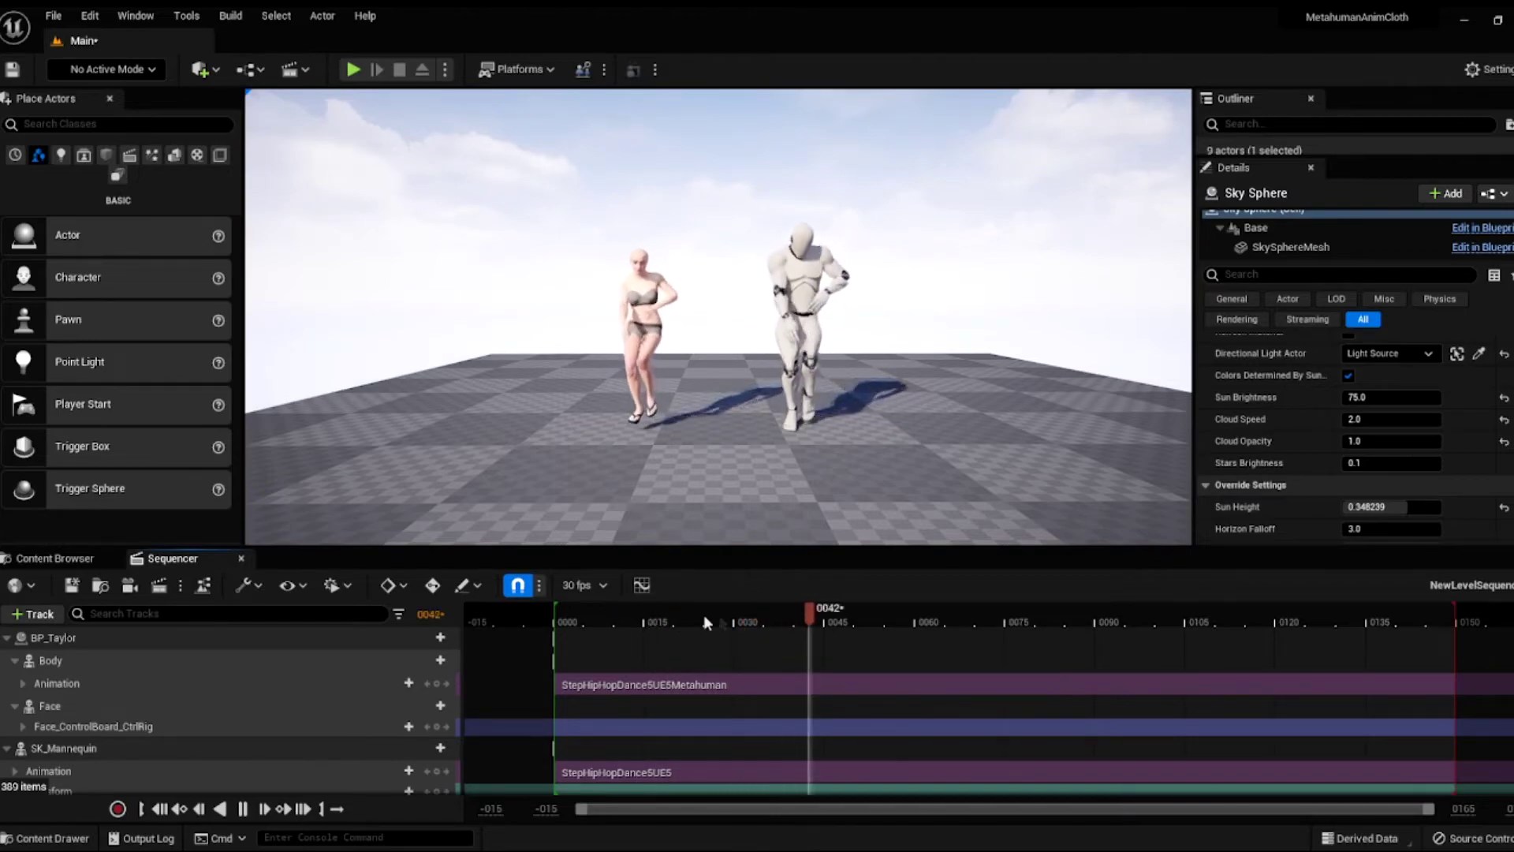
{"action": "key", "text": "space"}
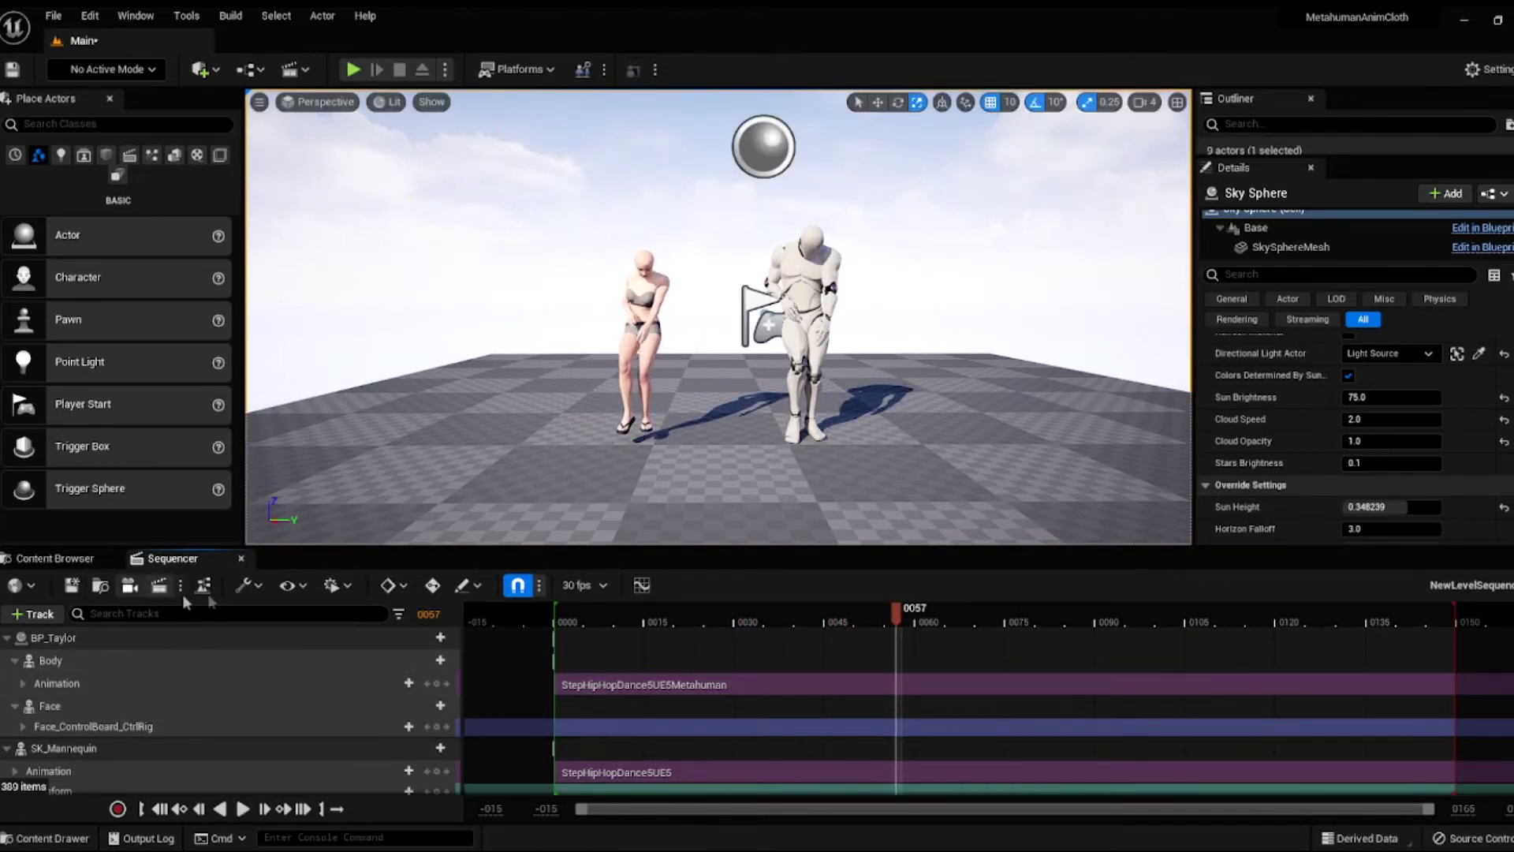
{"action": "left_click", "coordinate": [63, 560]}
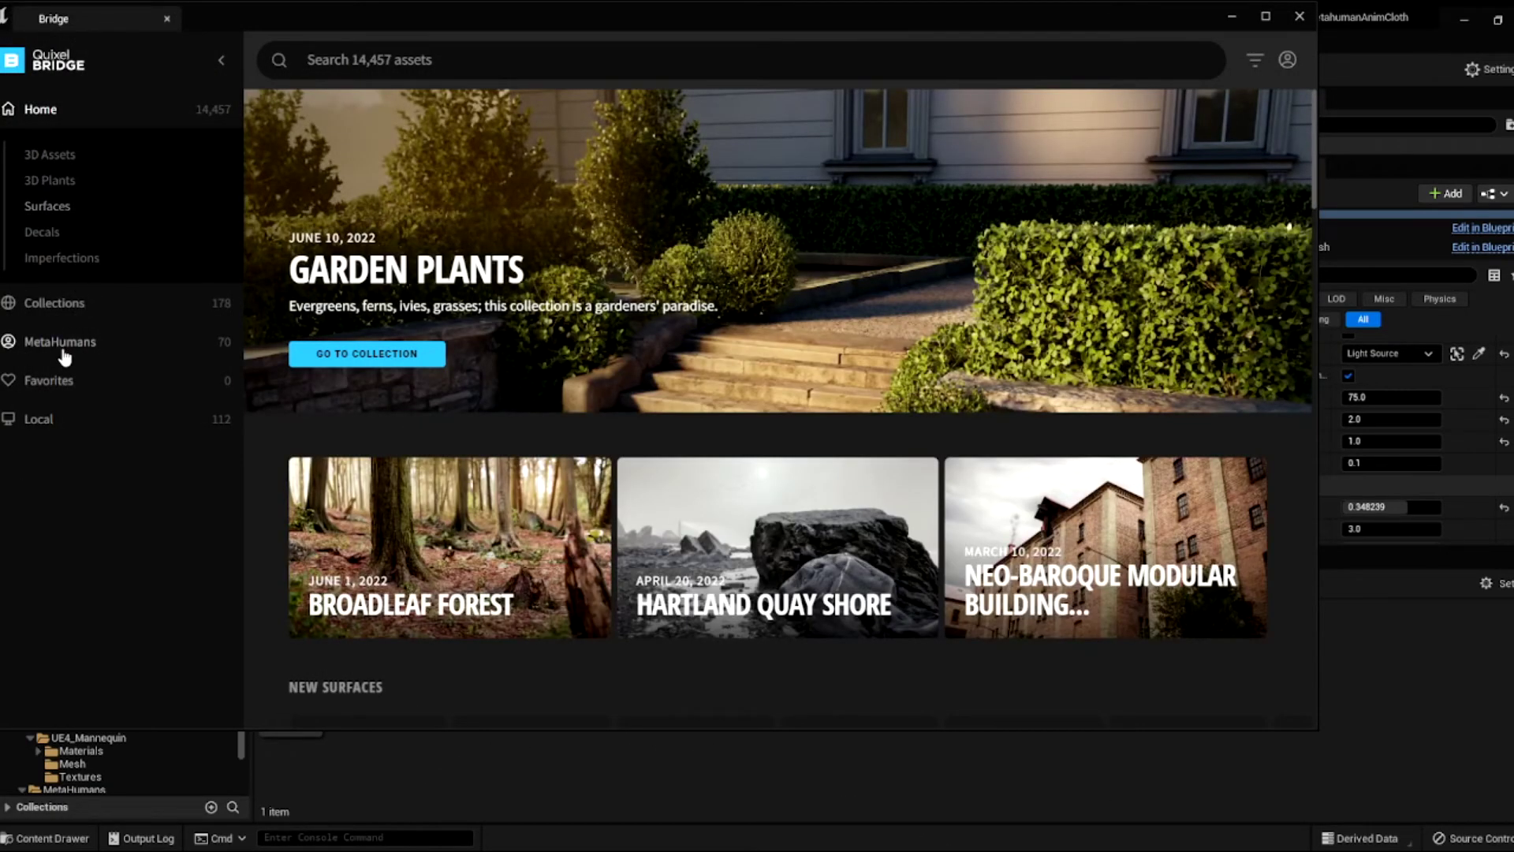
View the TROLIKNUDESOLDIE MetaHuman's details under My MetaHumans in Bridge, then close Bridge
{"action": "left_click", "coordinate": [74, 341]}
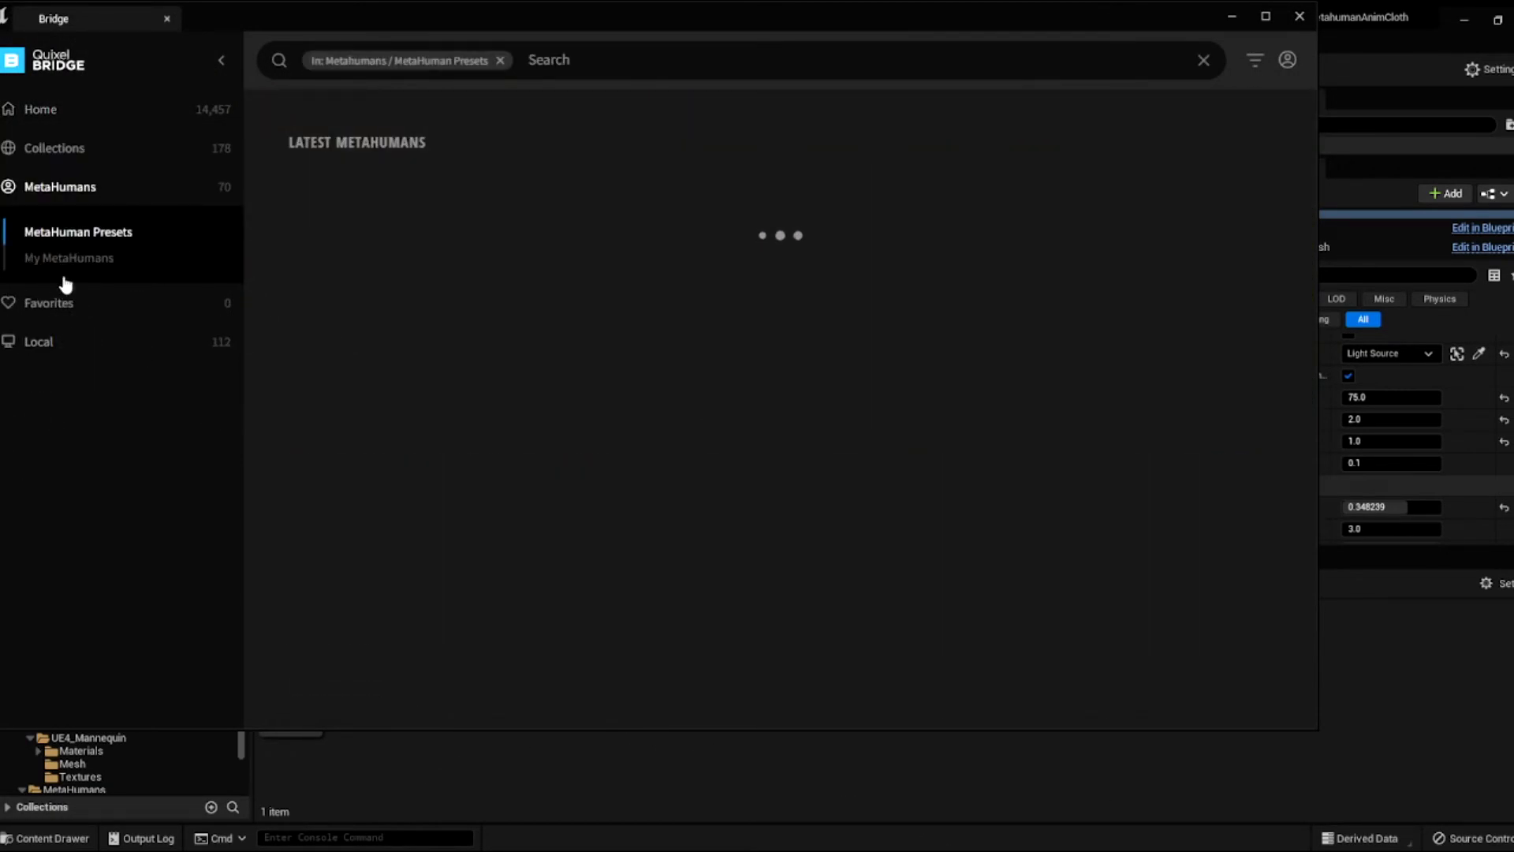
{"action": "left_click", "coordinate": [95, 260]}
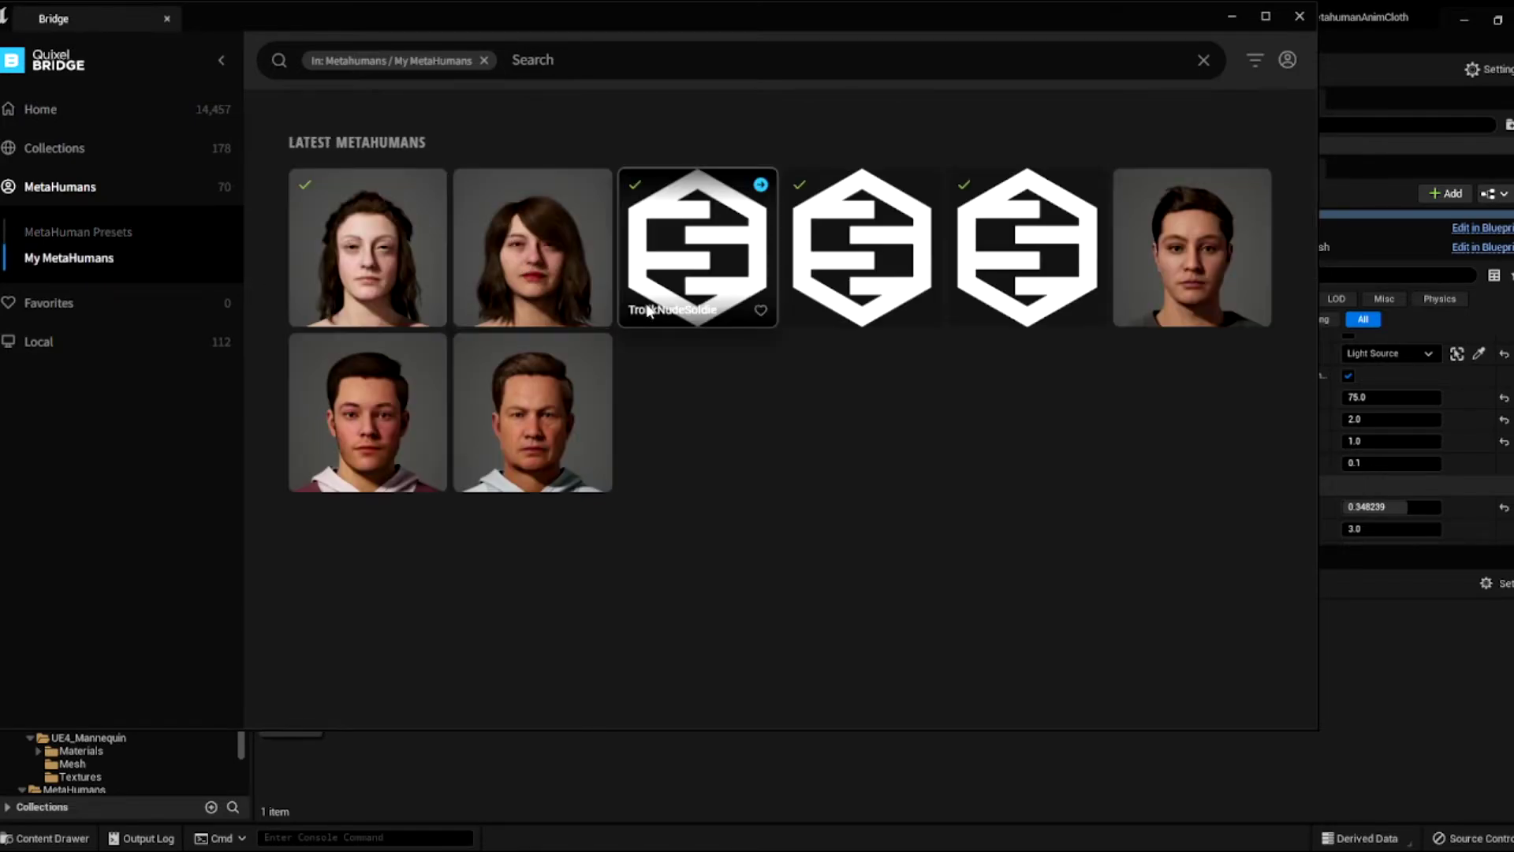
{"action": "left_click", "coordinate": [662, 264]}
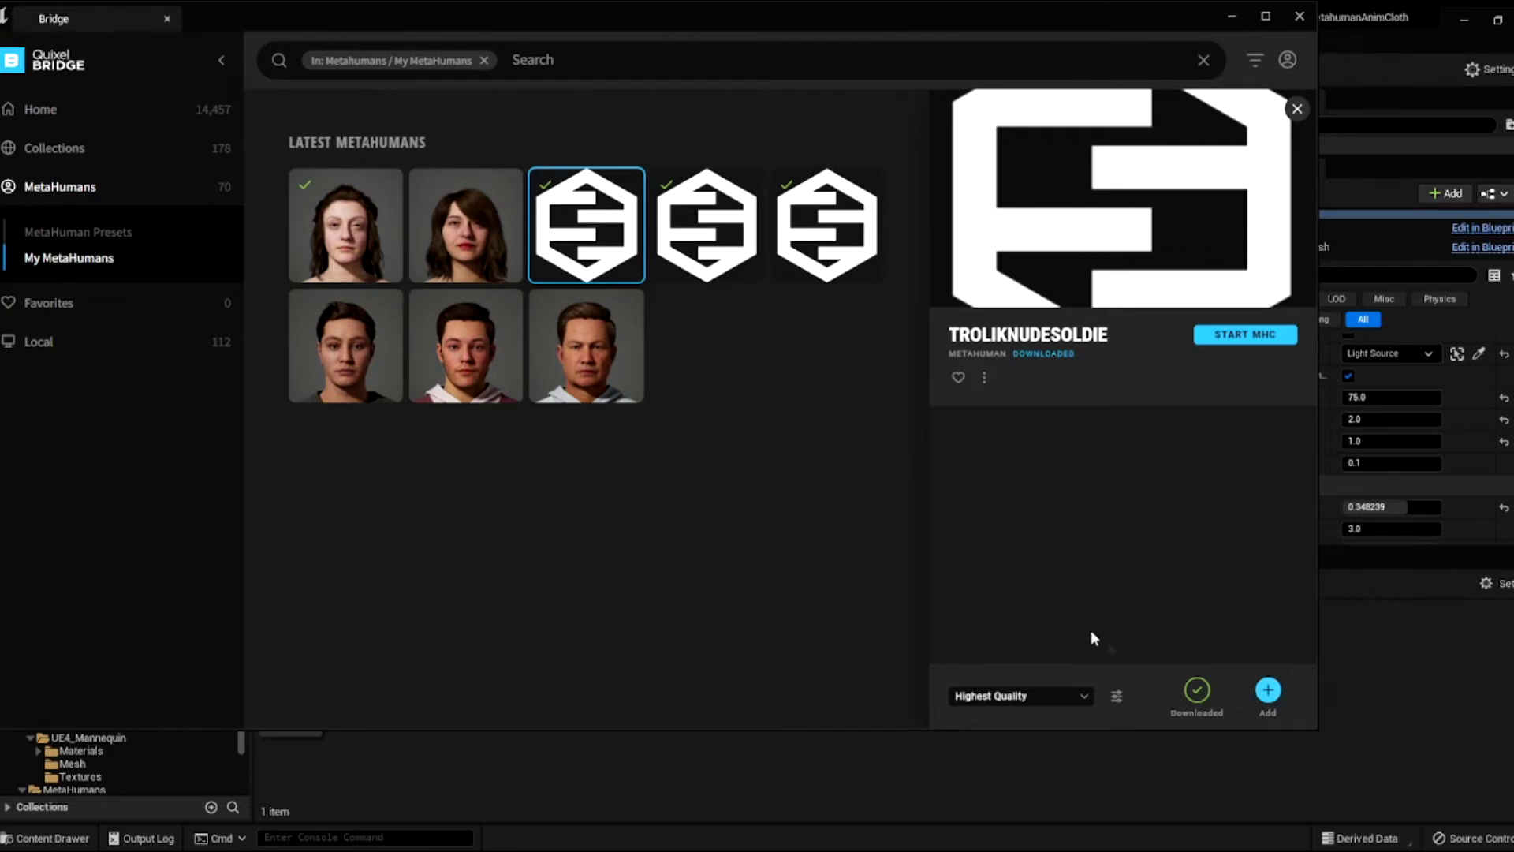
{"action": "left_click", "coordinate": [1232, 18]}
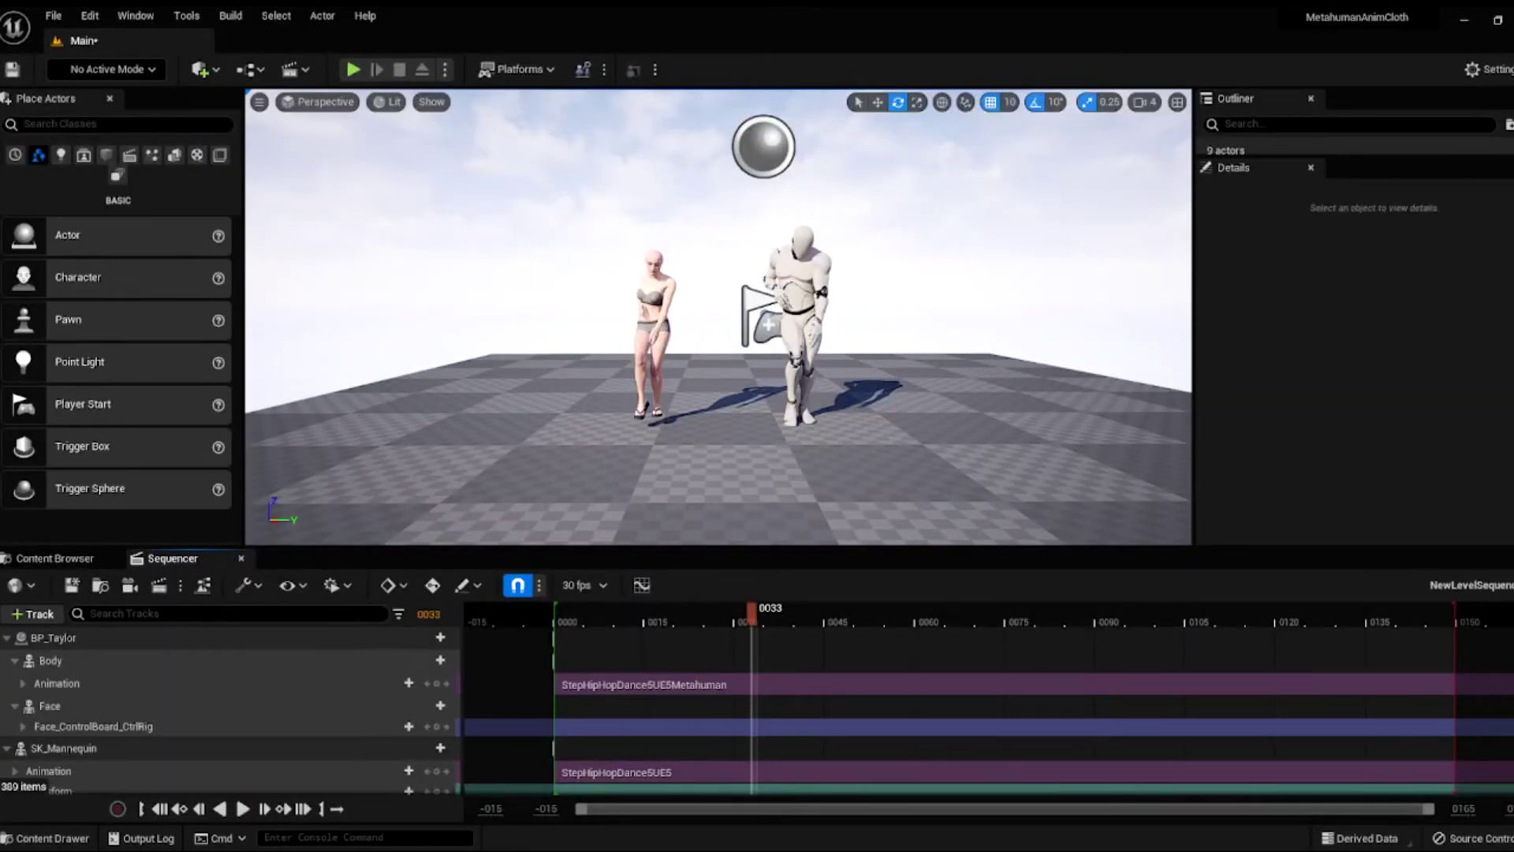
Place BP_TrolikNudeSoldie between Taylor and the mannequin, rotated to face the camera
{"action": "left_click", "coordinate": [54, 557]}
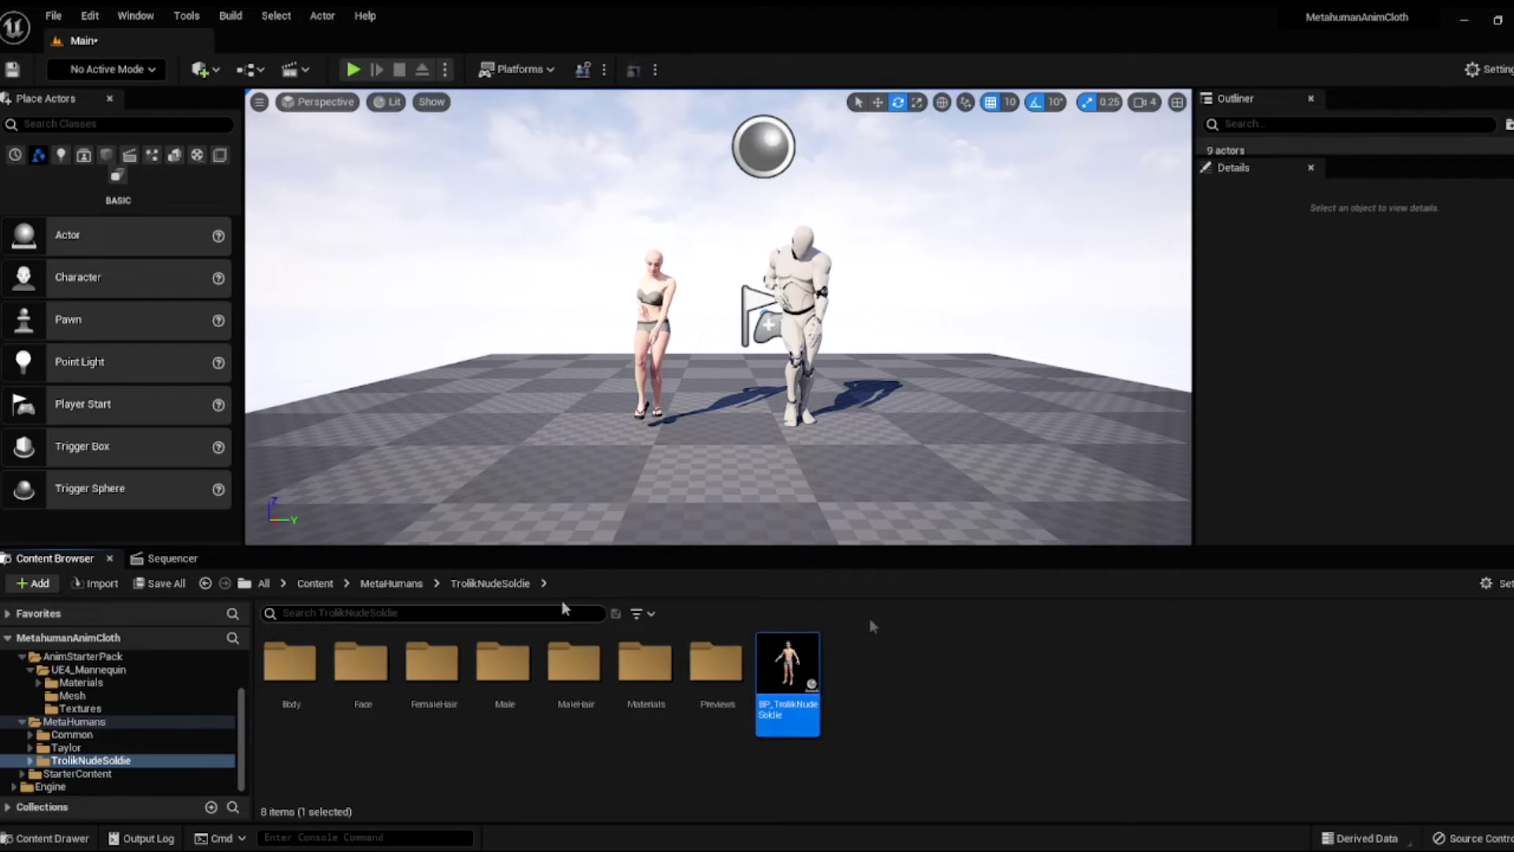
{"action": "left_click_drag", "start_coordinate": [822, 676], "coordinate": [741, 484]}
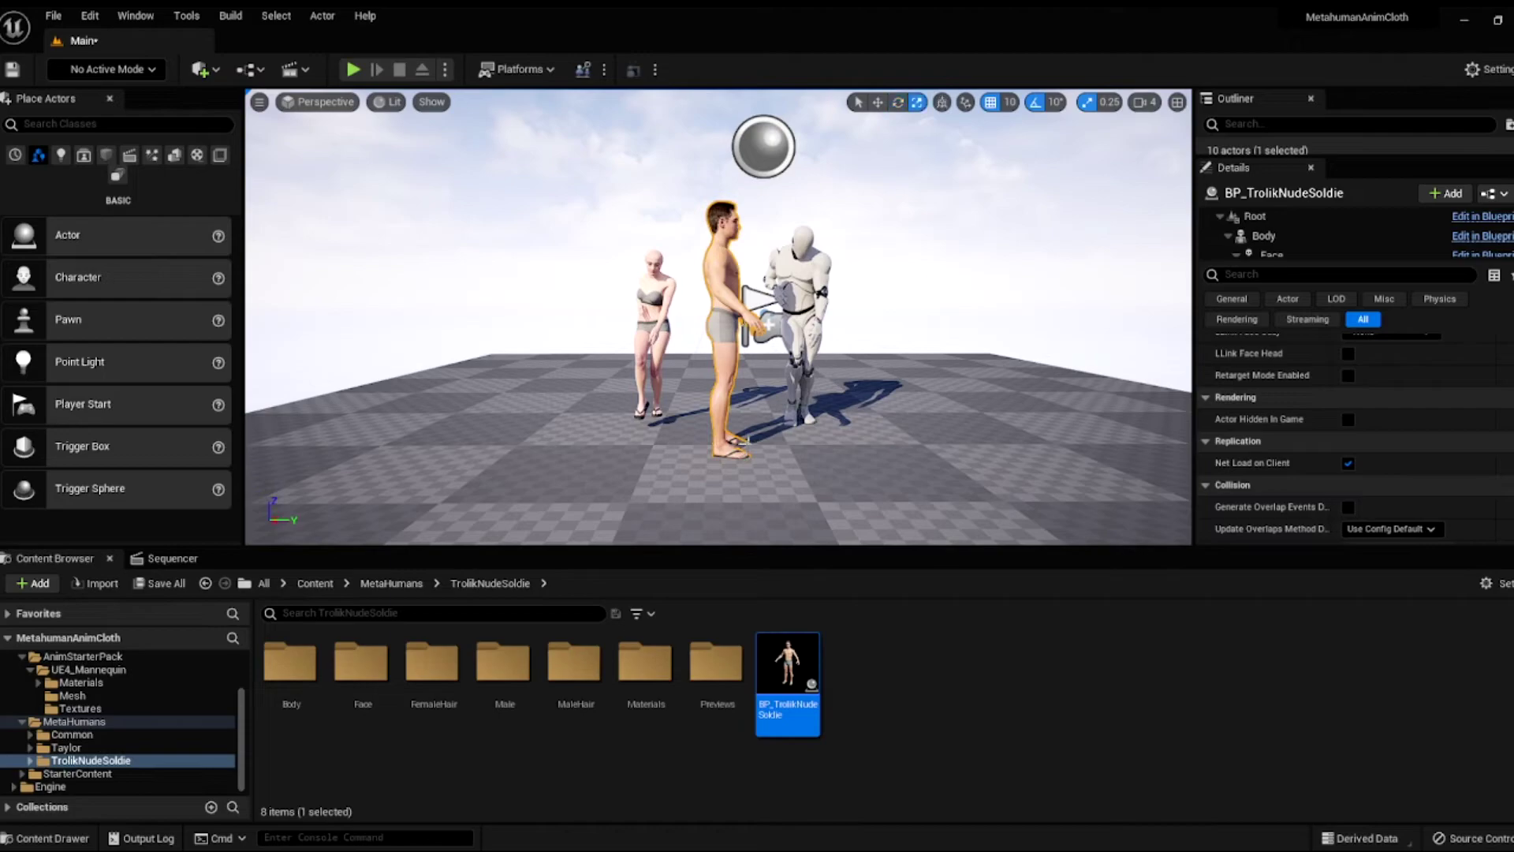
{"action": "key", "text": "w"}
{"action": "left_click", "coordinate": [767, 323]}
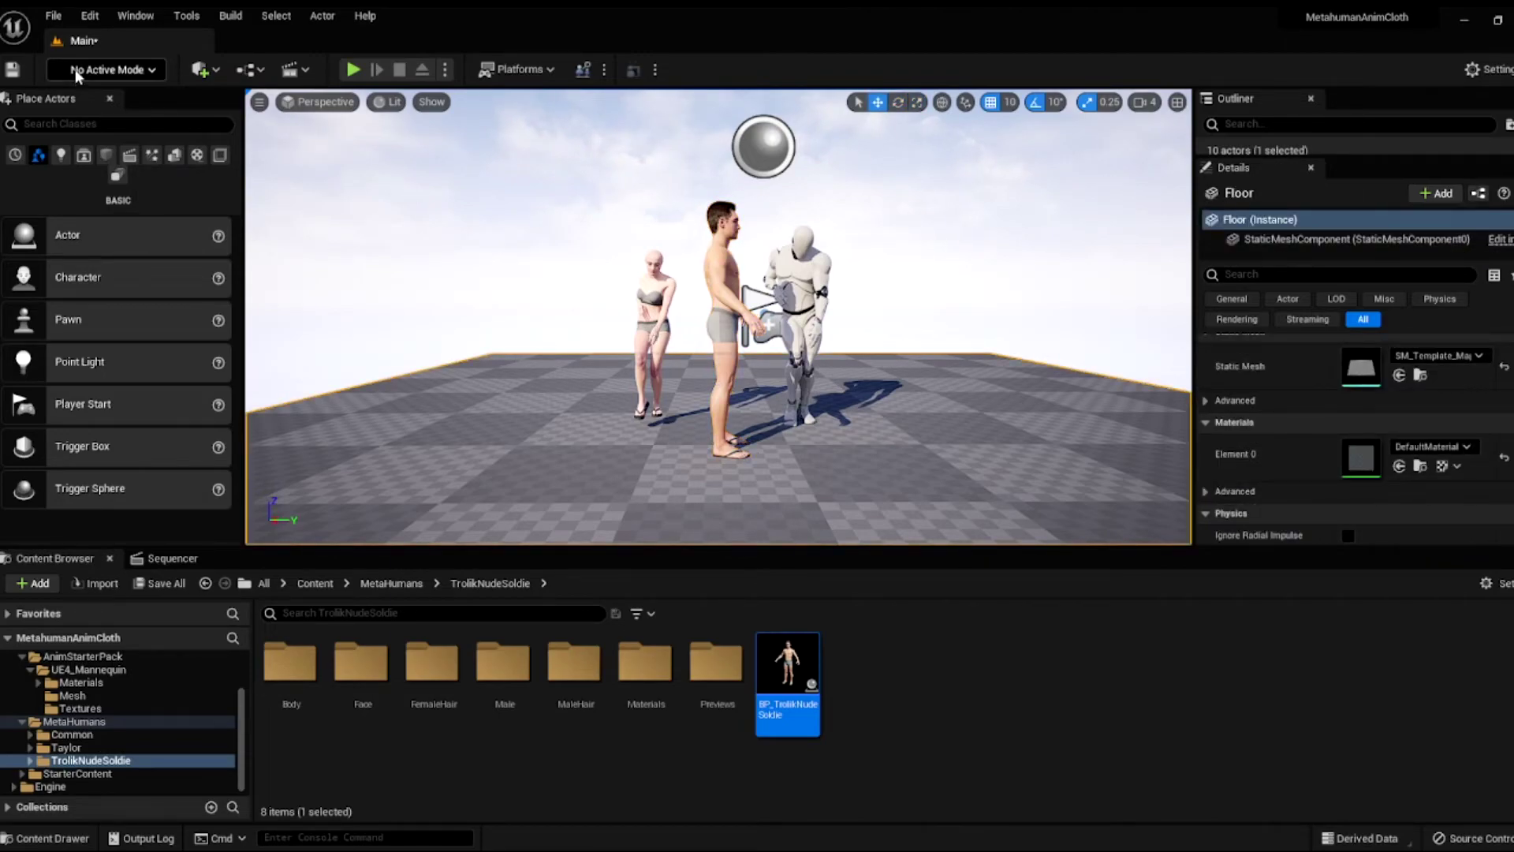
{"action": "key", "text": "e"}
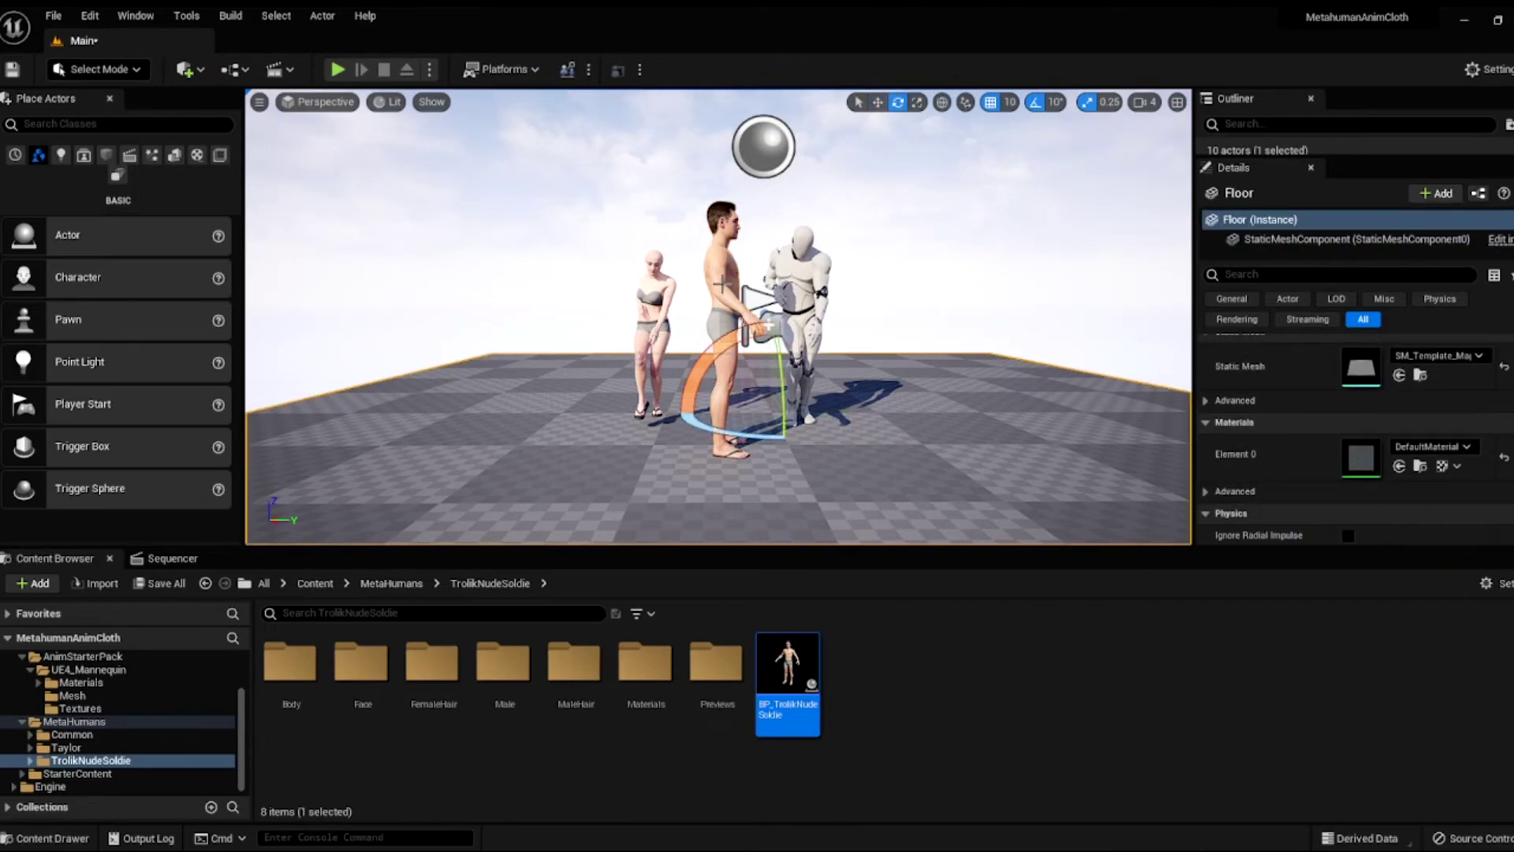
{"action": "left_click", "coordinate": [768, 323]}
{"action": "left_click_drag", "start_coordinate": [722, 481], "coordinate": [915, 605]}
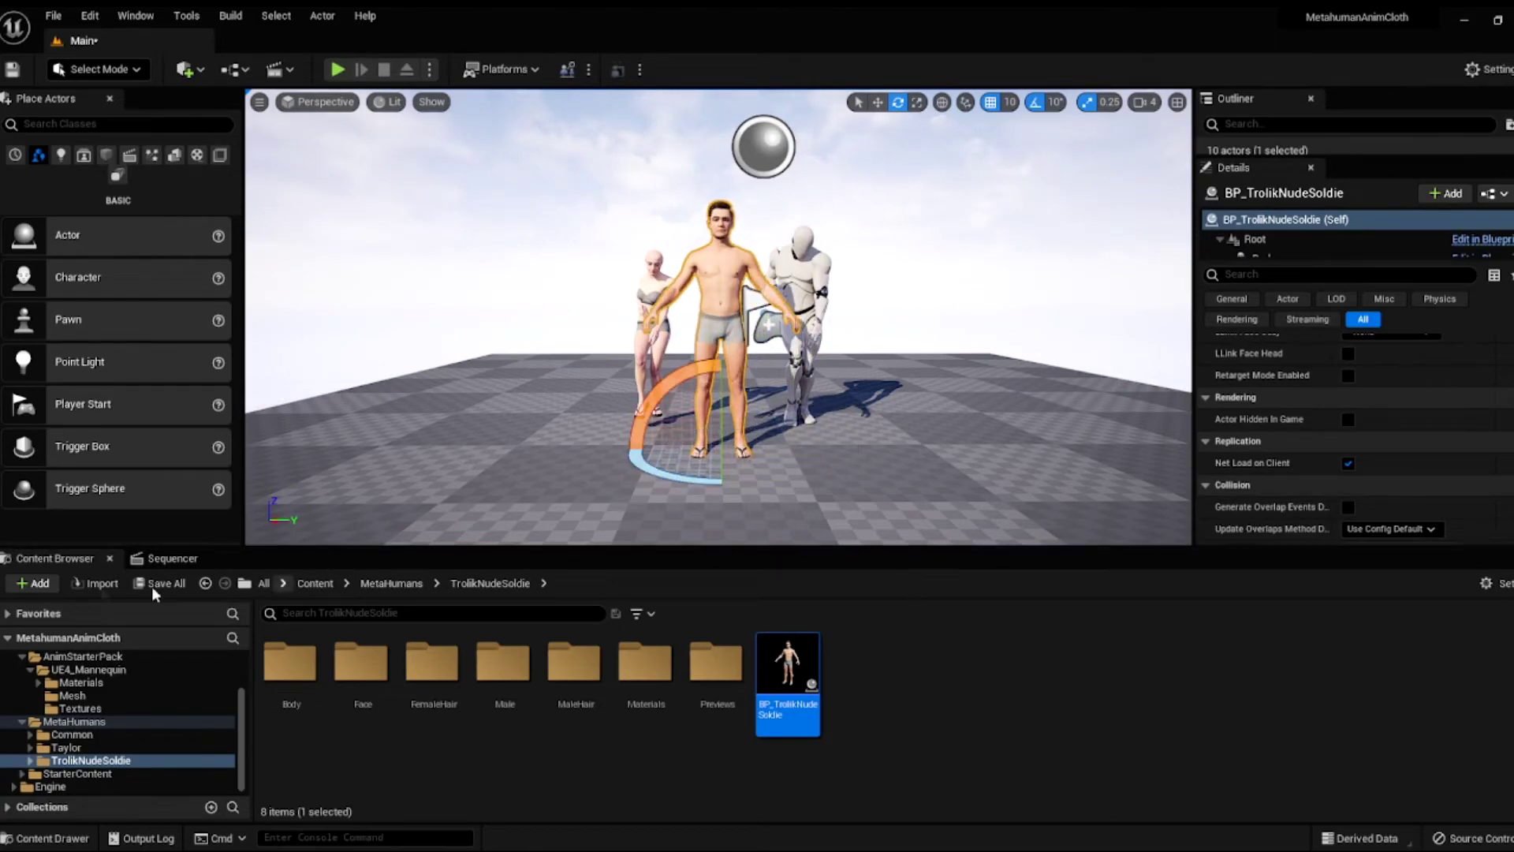
{"action": "left_click", "coordinate": [165, 558]}
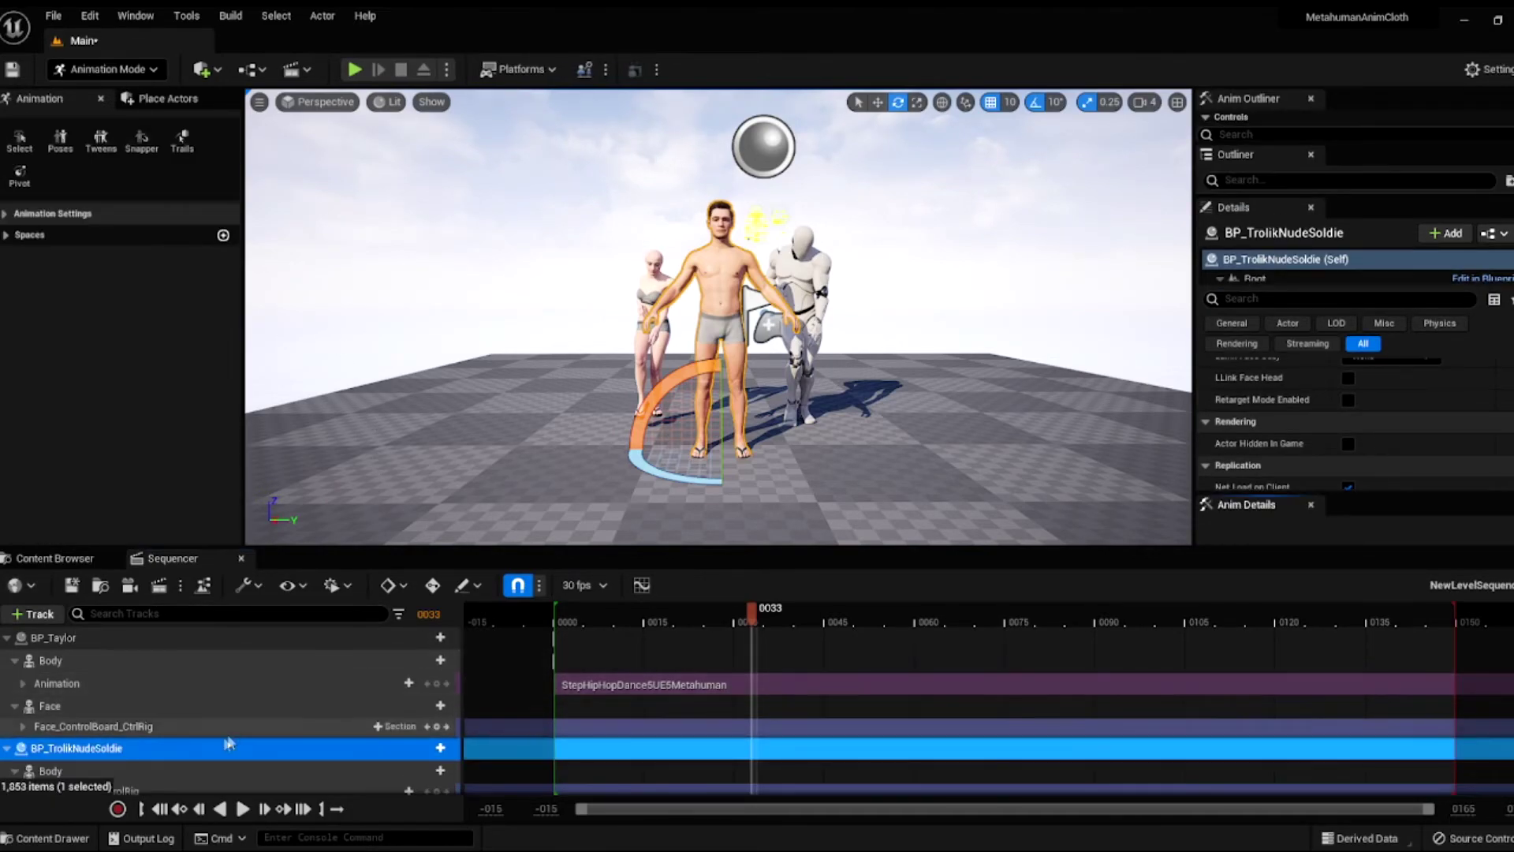
Replace the MetaHuman_ControlRig track with StepHipHopDance5UE5Metahuman on Body, aligned to frame 0
{"action": "left_click", "coordinate": [163, 741]}
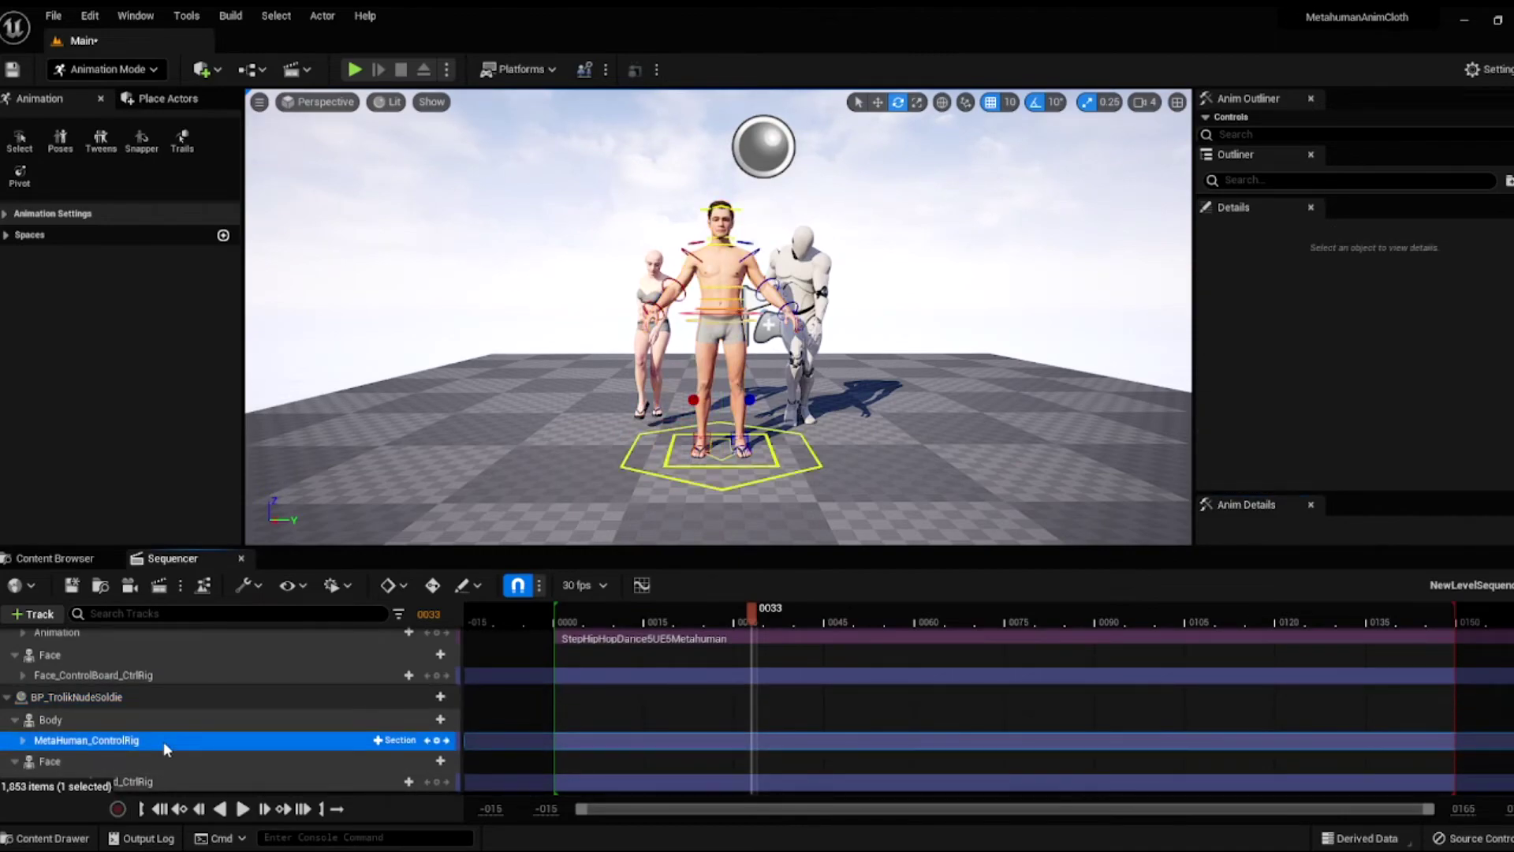
{"action": "key", "text": "Delete"}
{"action": "left_click", "coordinate": [302, 717]}
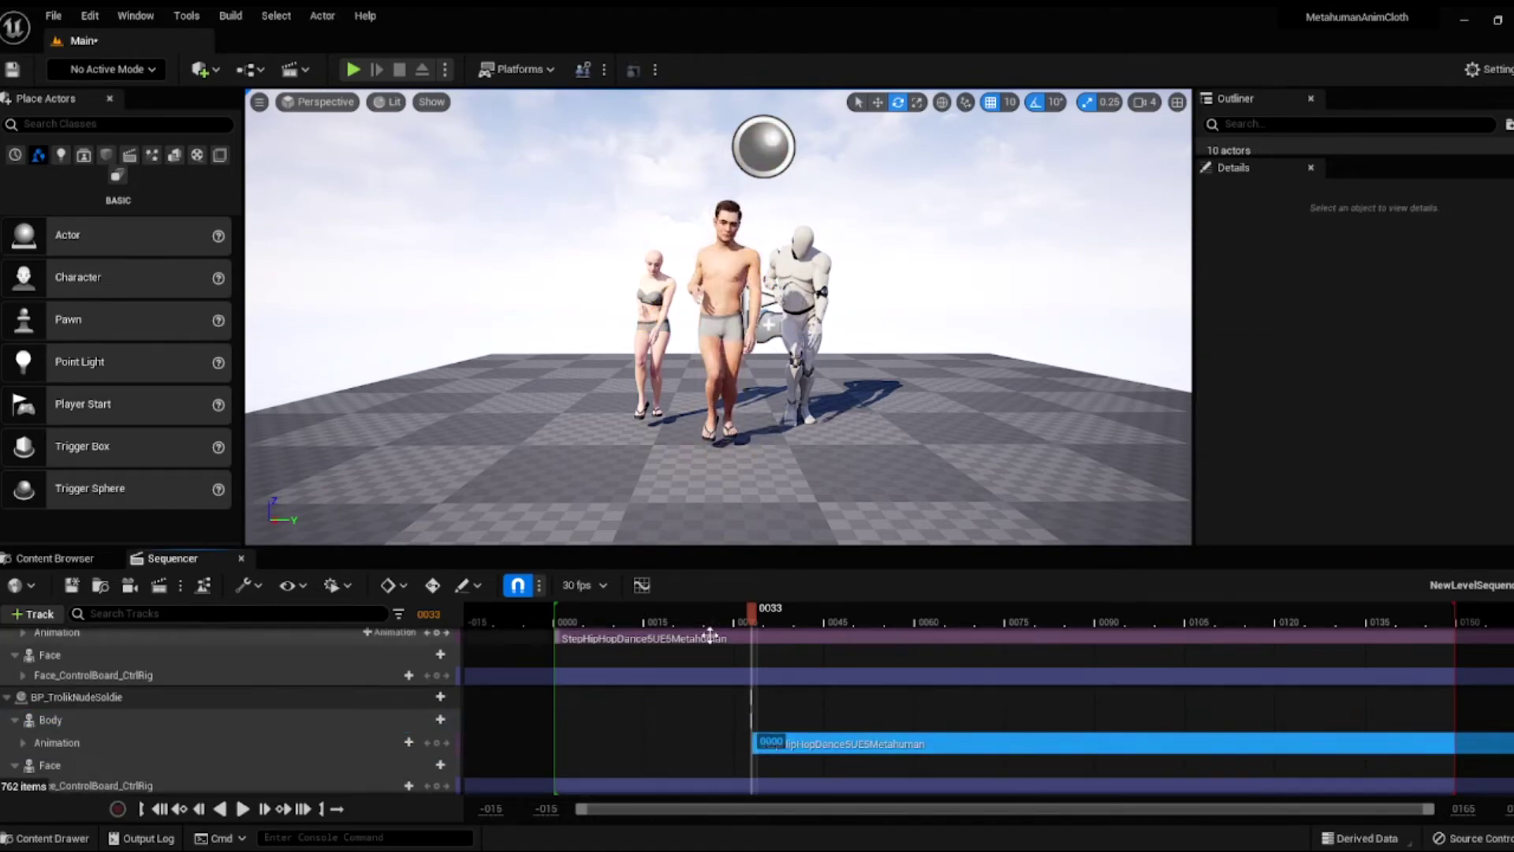
{"action": "left_click_drag", "start_coordinate": [798, 741], "coordinate": [623, 722]}
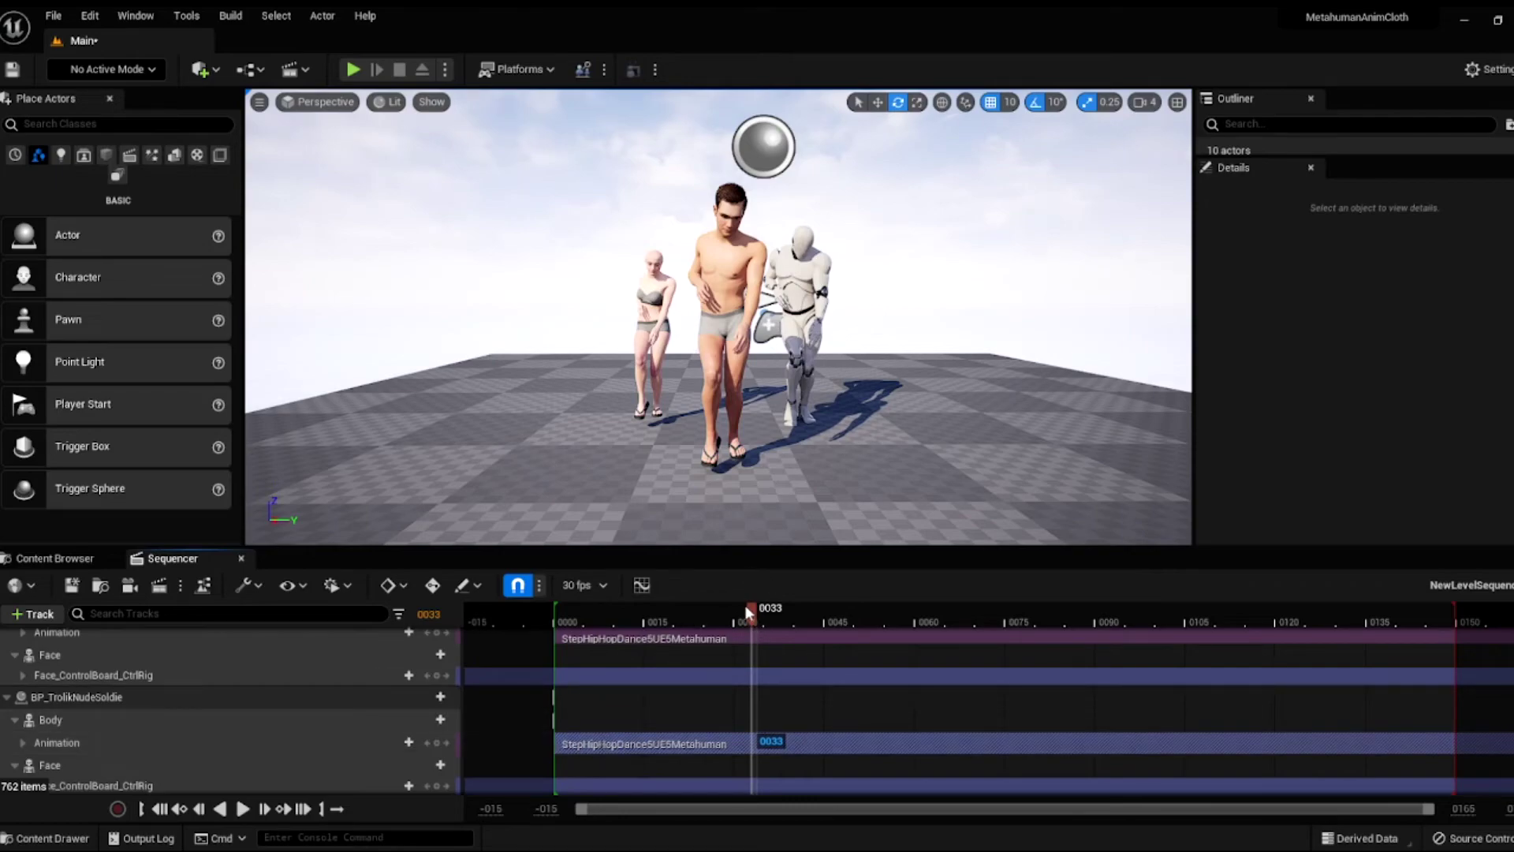
Play all three dancers from the start, then replay partway and stop at frame 0089
{"action": "key", "text": "Up"}
{"action": "key", "text": "space"}
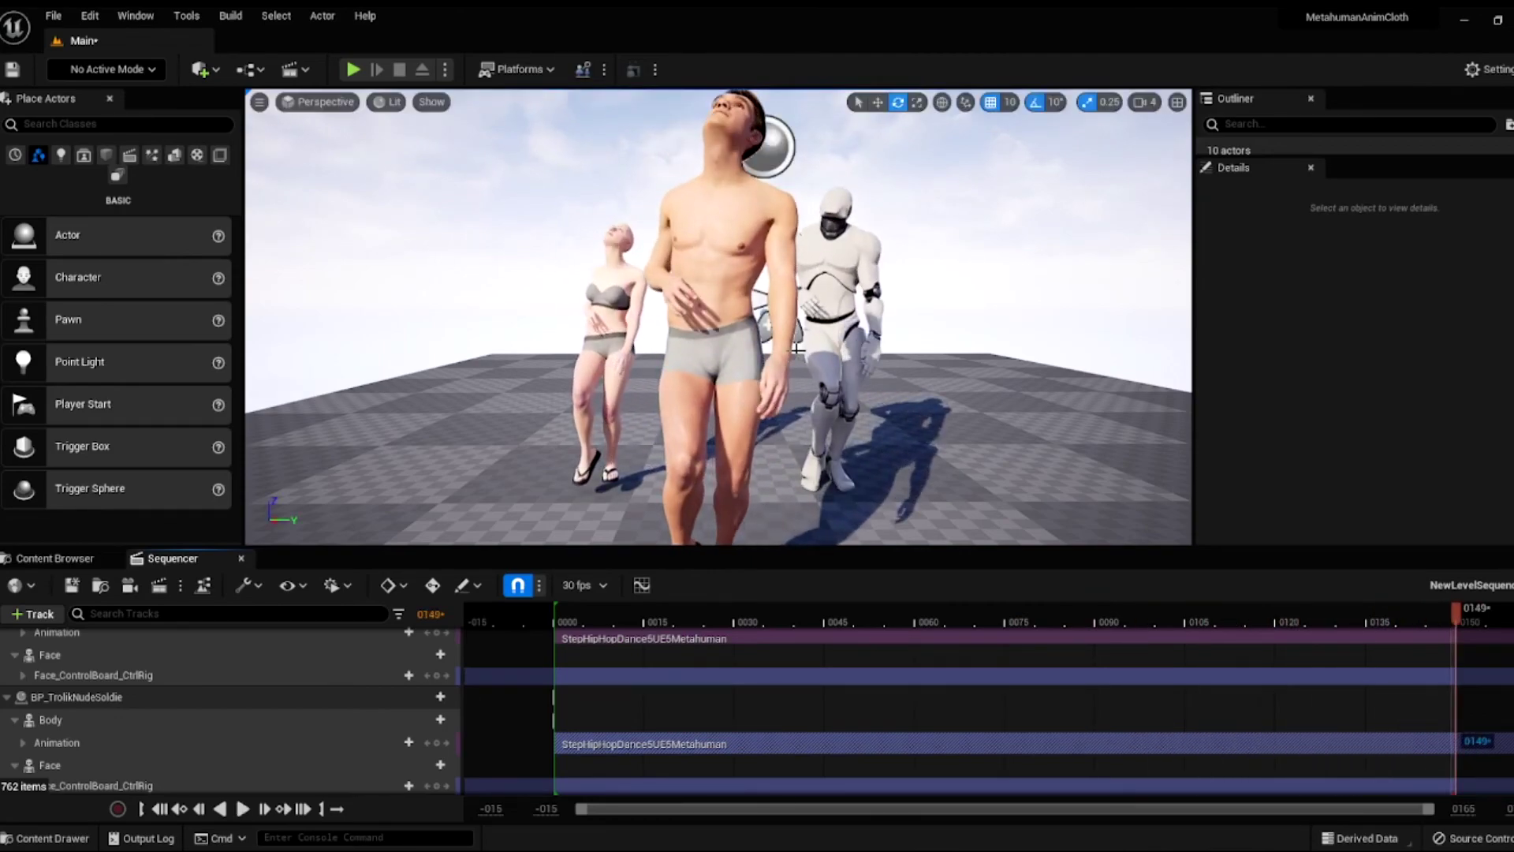
{"action": "left_click_drag", "start_coordinate": [1455, 607], "coordinate": [653, 652]}
{"action": "key", "text": "space"}
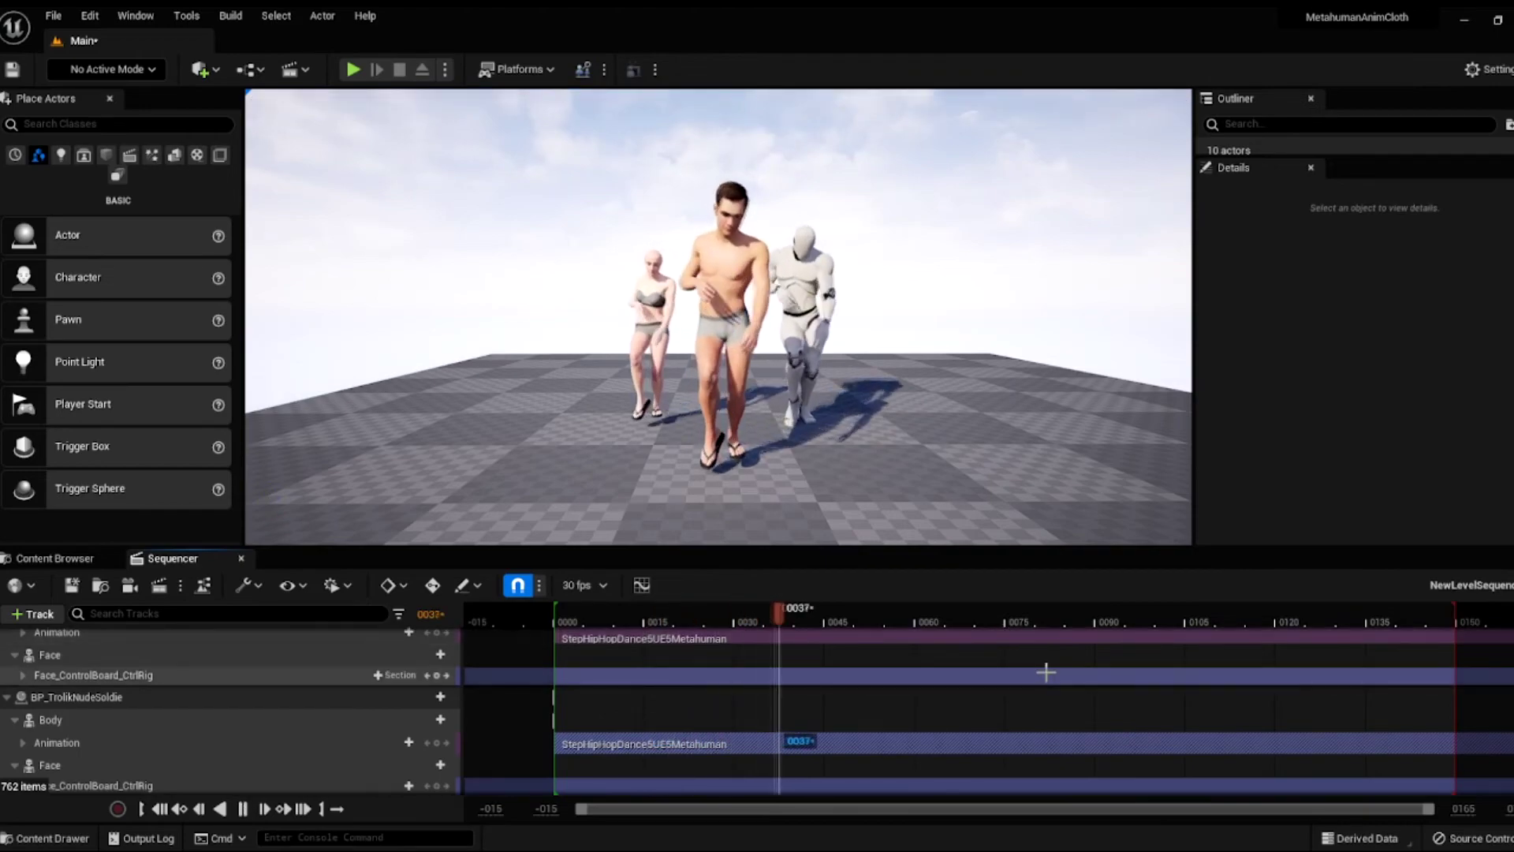
{"action": "key", "text": "space"}
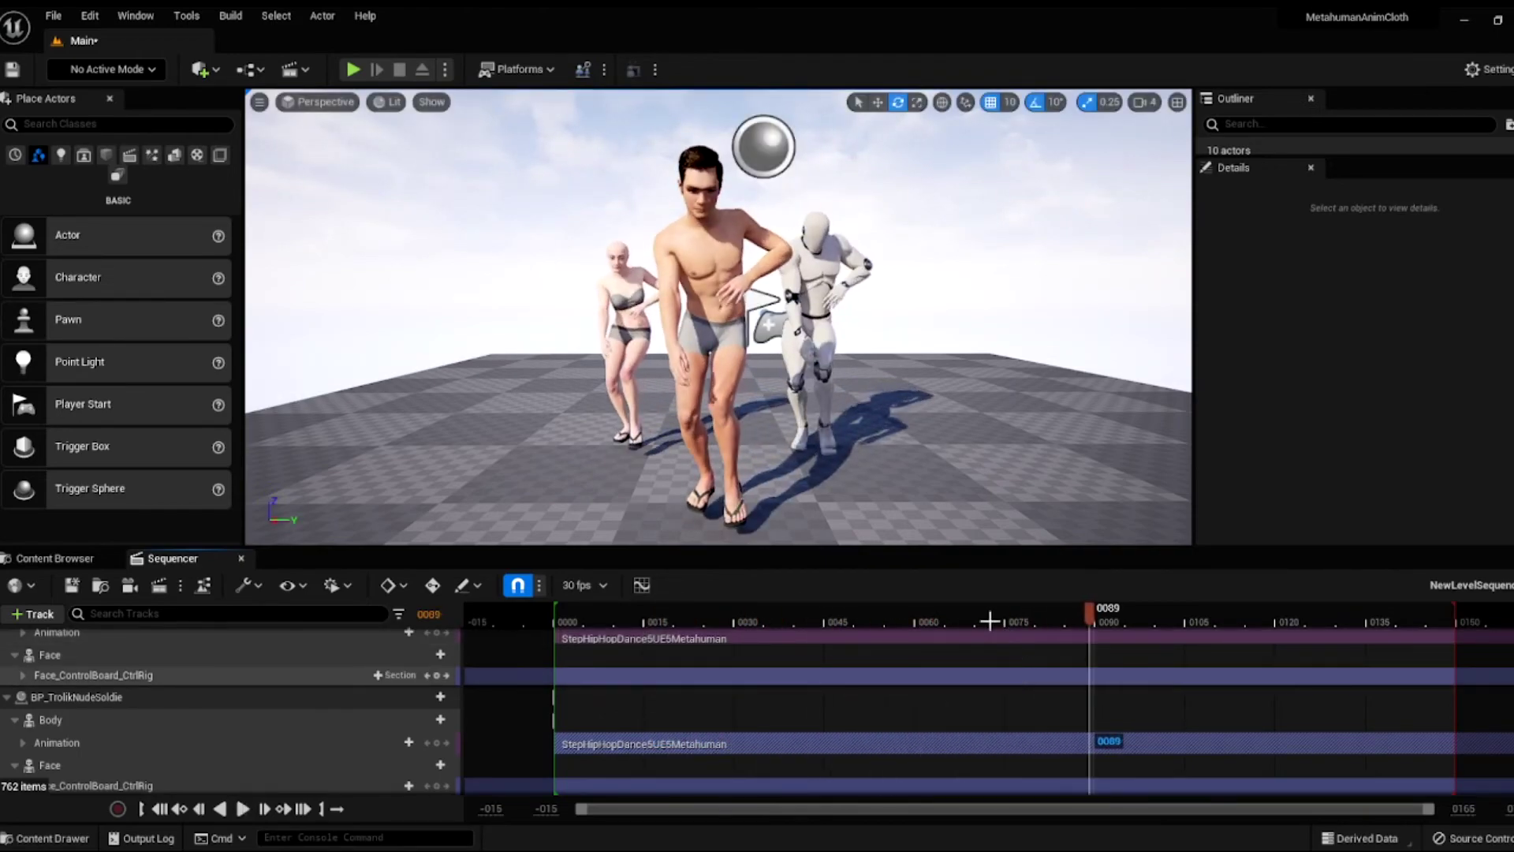